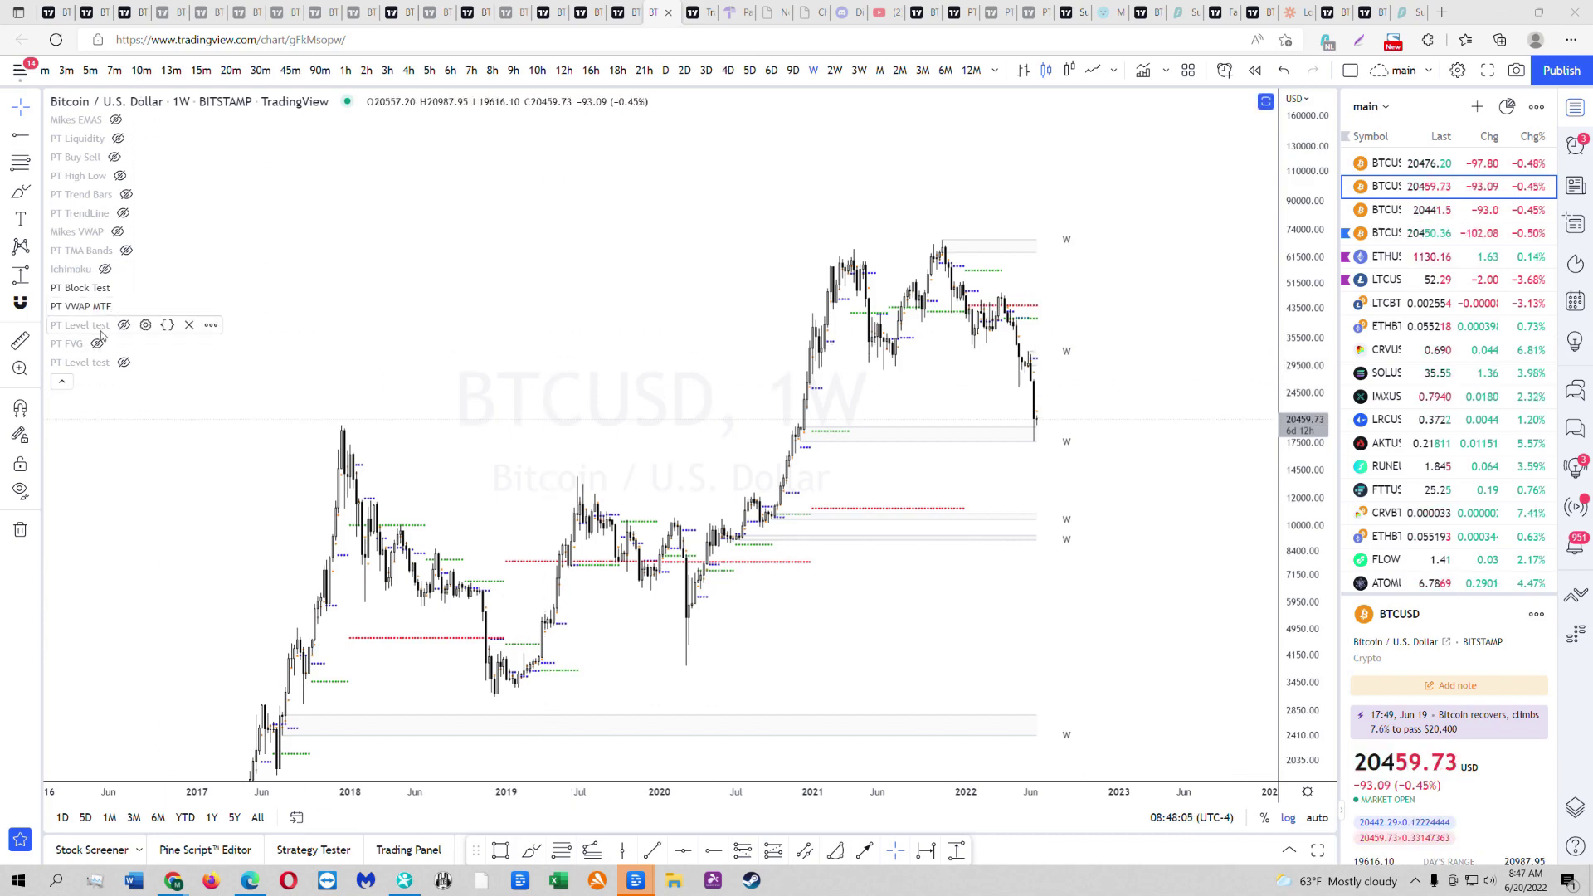
- Hide the PT VWAP MTF indicator on the weekly BTCUSD chart
{"action": "left_click", "coordinate": [124, 306]}
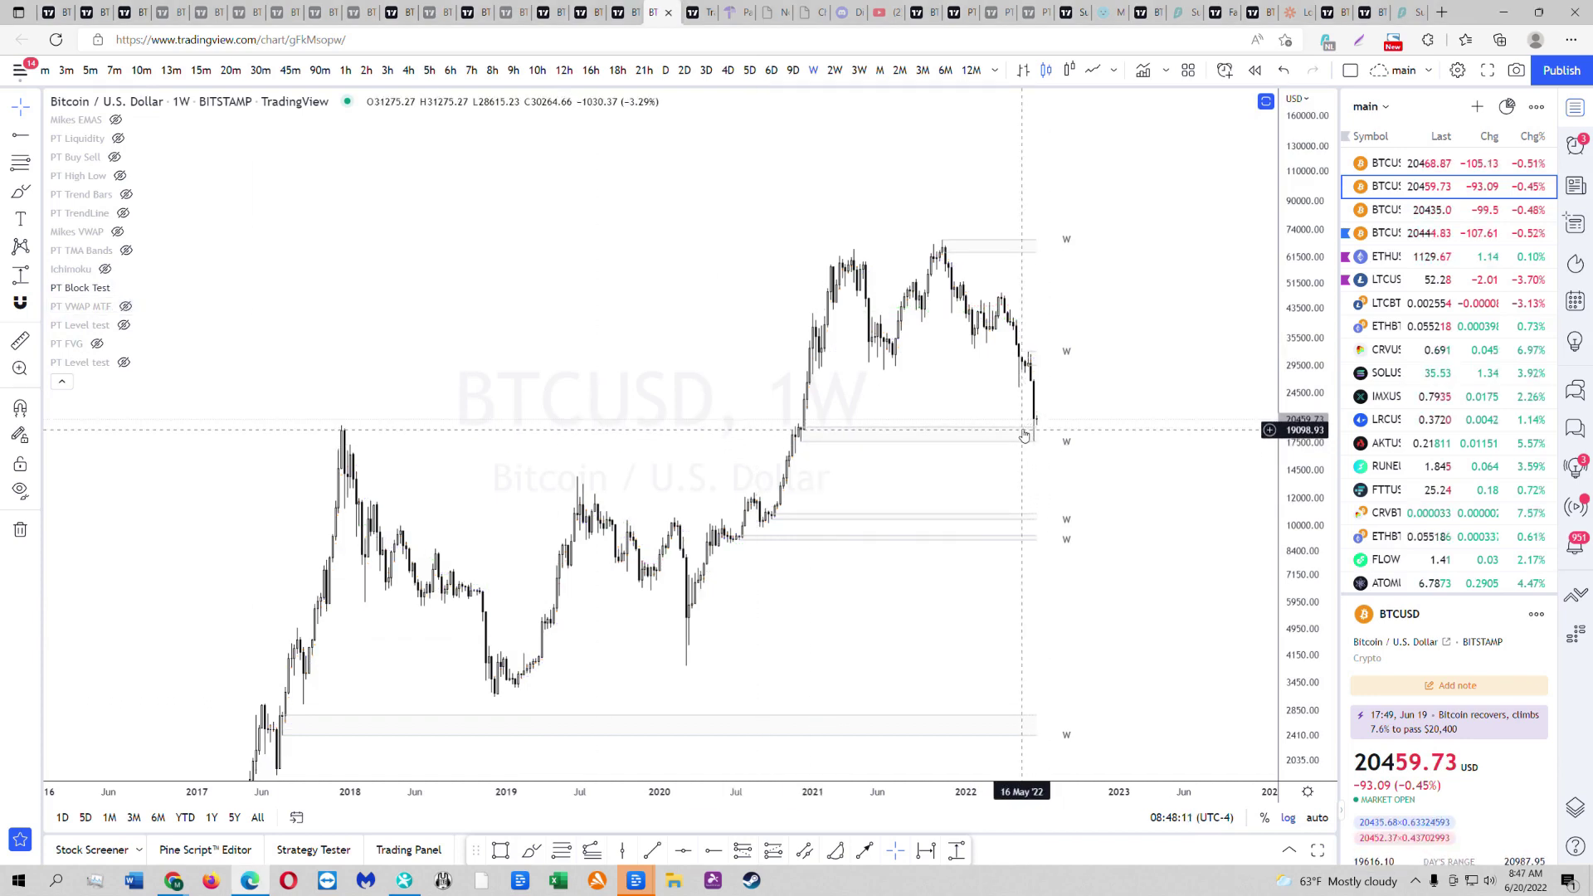
- Brush a projected up-down-up price path from the latest weekly low, plus two horizontal lines at about 43,500 and 37,000
{"action": "scroll", "coordinate": [1212, 431], "scroll_direction": "up", "scroll_amount": 3}
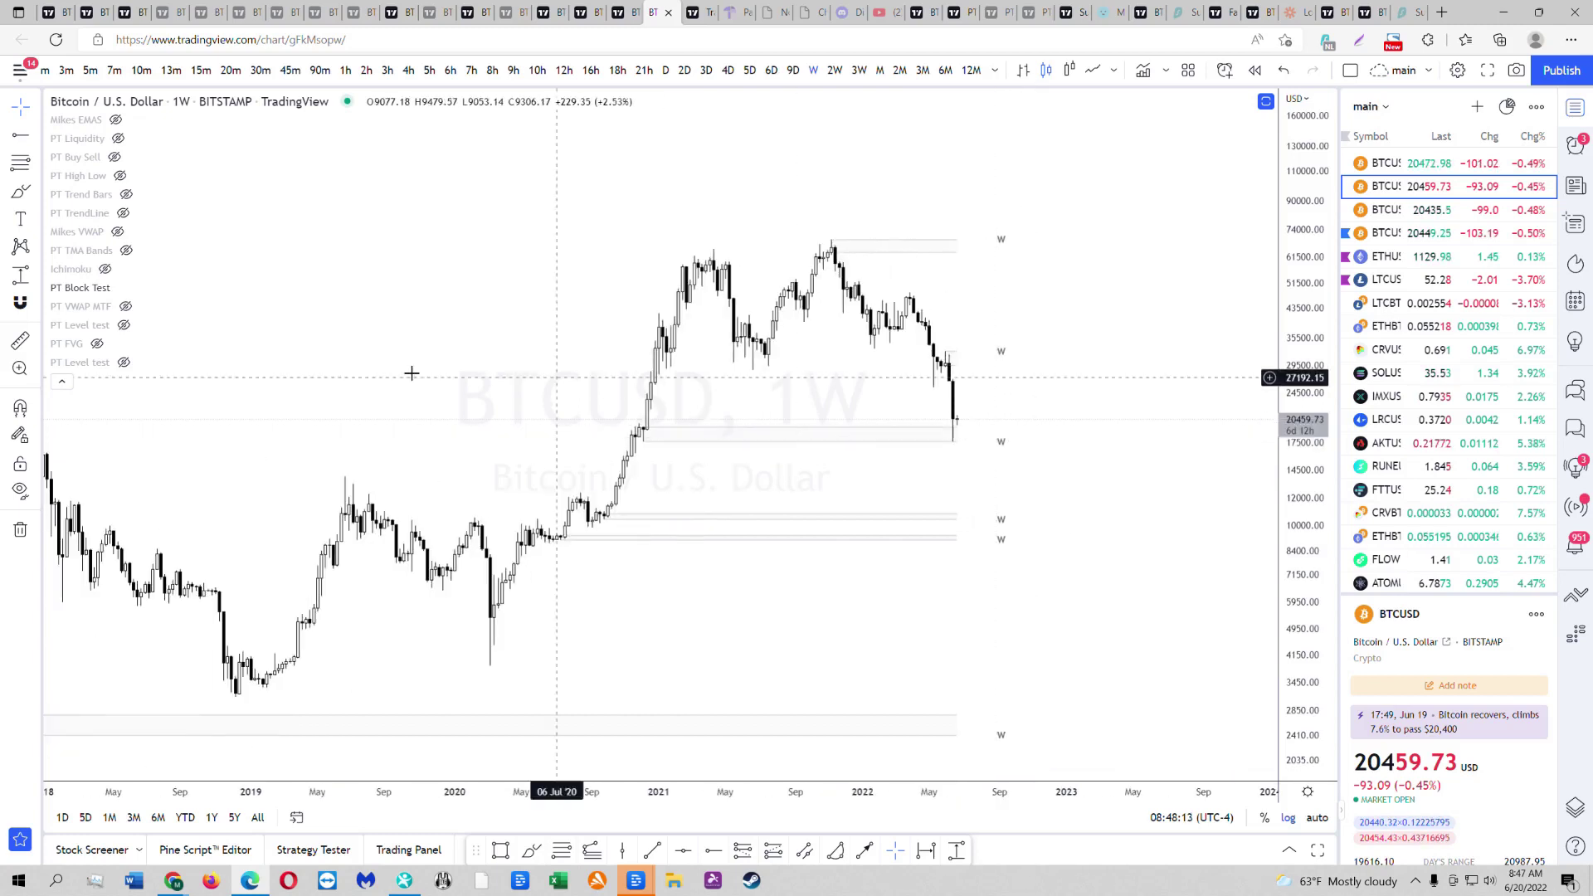
{"action": "mouse_move", "coordinate": [59, 214]}
{"action": "left_click", "coordinate": [20, 191]}
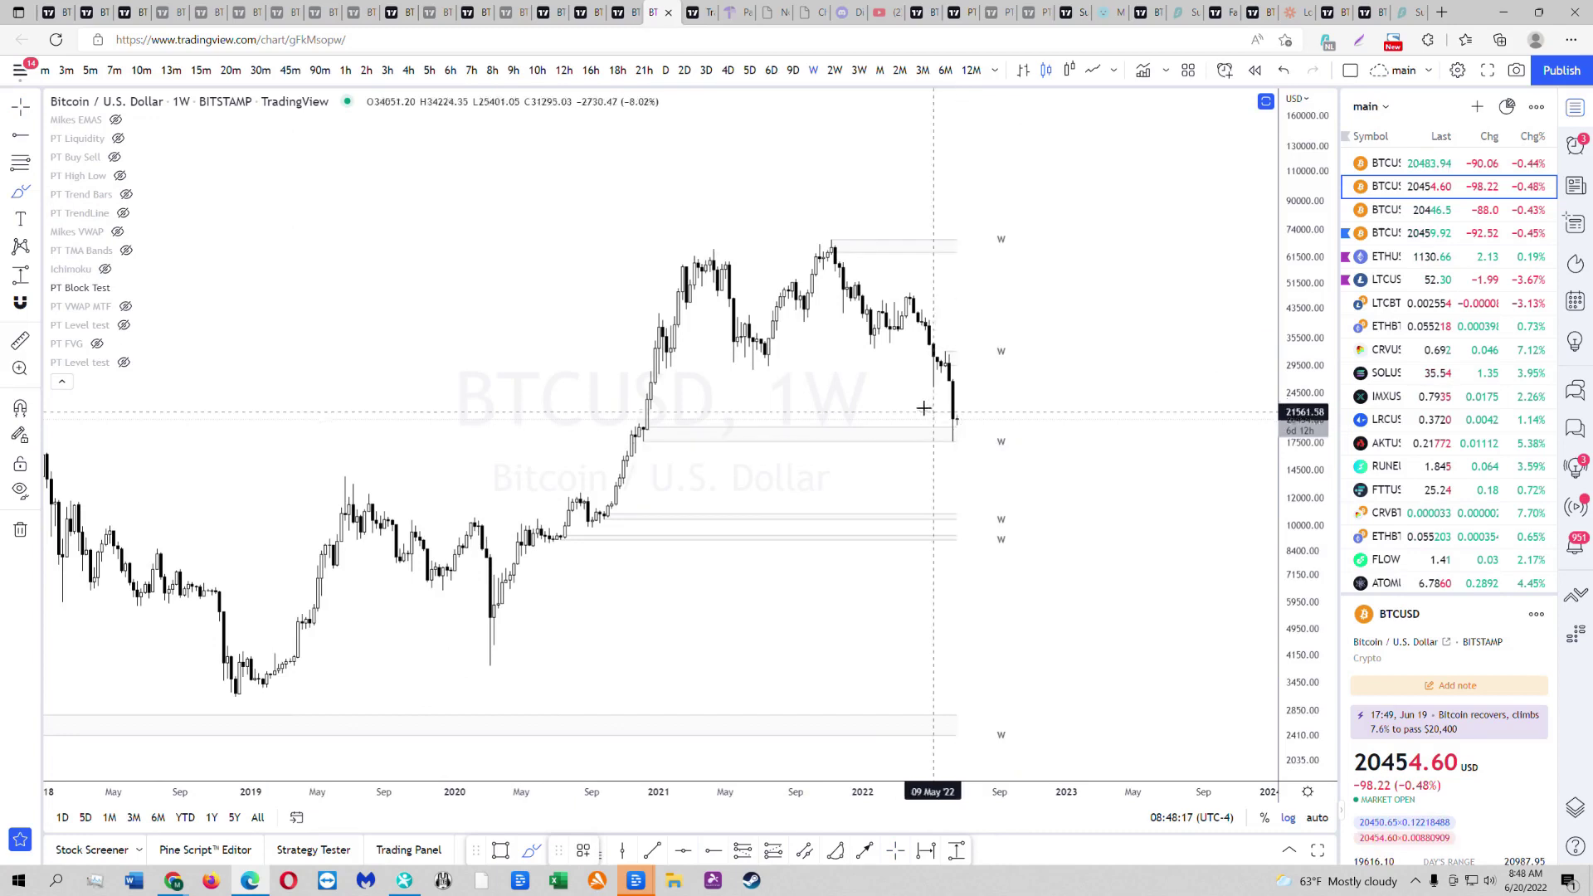
{"action": "mouse_move", "coordinate": [953, 422]}
{"action": "left_mouse_down"}
{"action": "mouse_move", "coordinate": [947, 446]}
{"action": "mouse_move", "coordinate": [995, 368]}
{"action": "mouse_move", "coordinate": [992, 343]}
{"action": "mouse_move", "coordinate": [1029, 411]}
{"action": "mouse_move", "coordinate": [1052, 410]}
{"action": "mouse_move", "coordinate": [1008, 413]}
{"action": "mouse_move", "coordinate": [1041, 413]}
{"action": "mouse_move", "coordinate": [1064, 461]}
{"action": "mouse_move", "coordinate": [1034, 451]}
{"action": "mouse_move", "coordinate": [1088, 456]}
{"action": "mouse_move", "coordinate": [1134, 331]}
{"action": "left_mouse_up"}
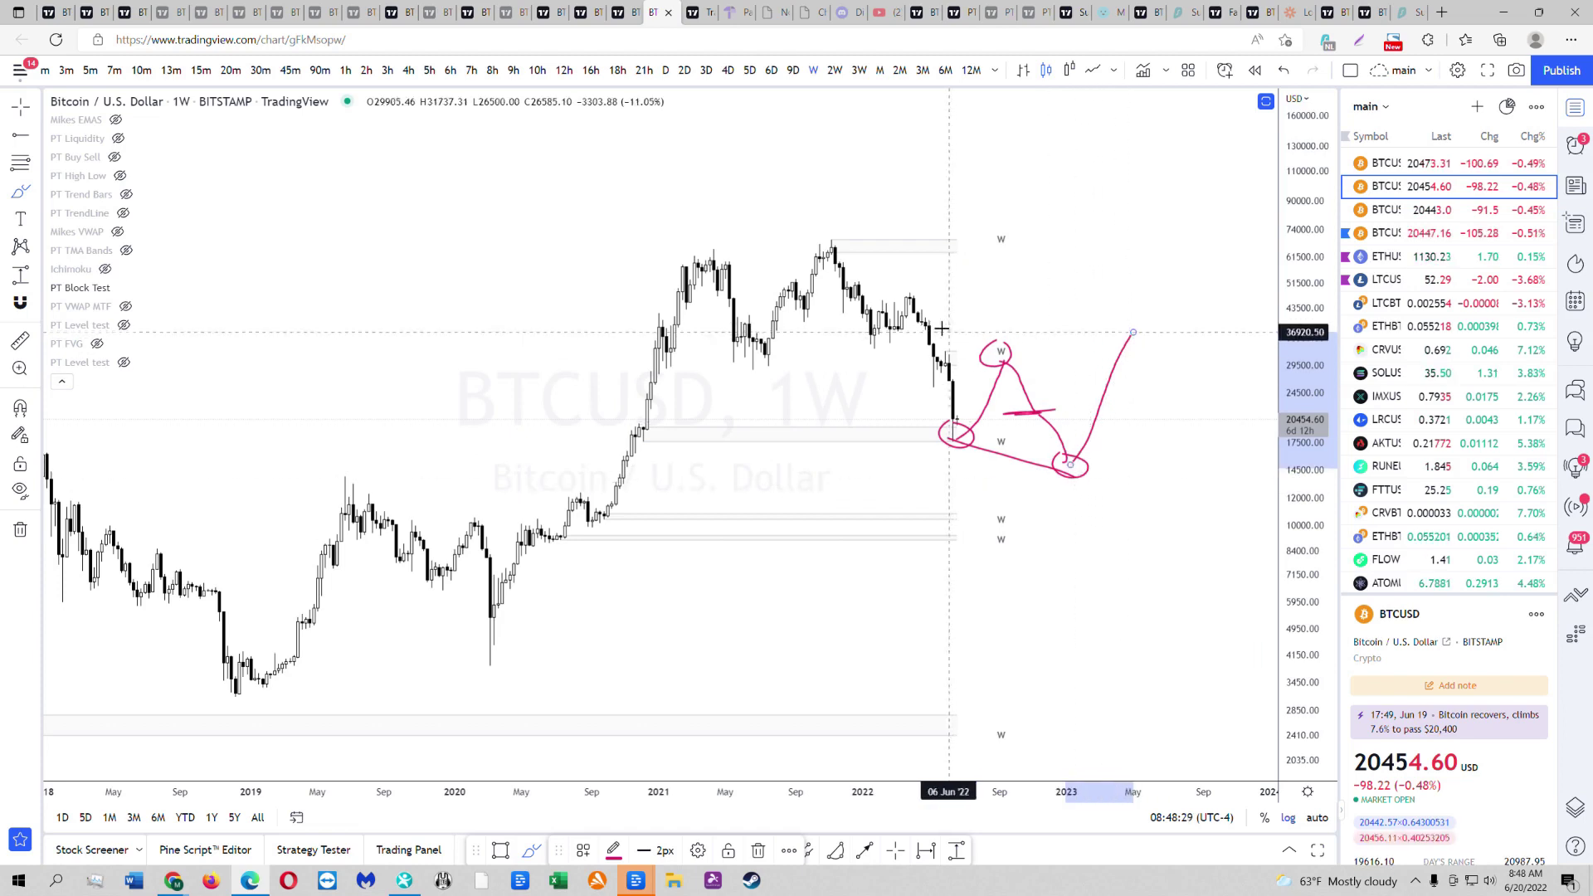
{"action": "left_click_drag", "start_coordinate": [869, 311], "coordinate": [1164, 308]}
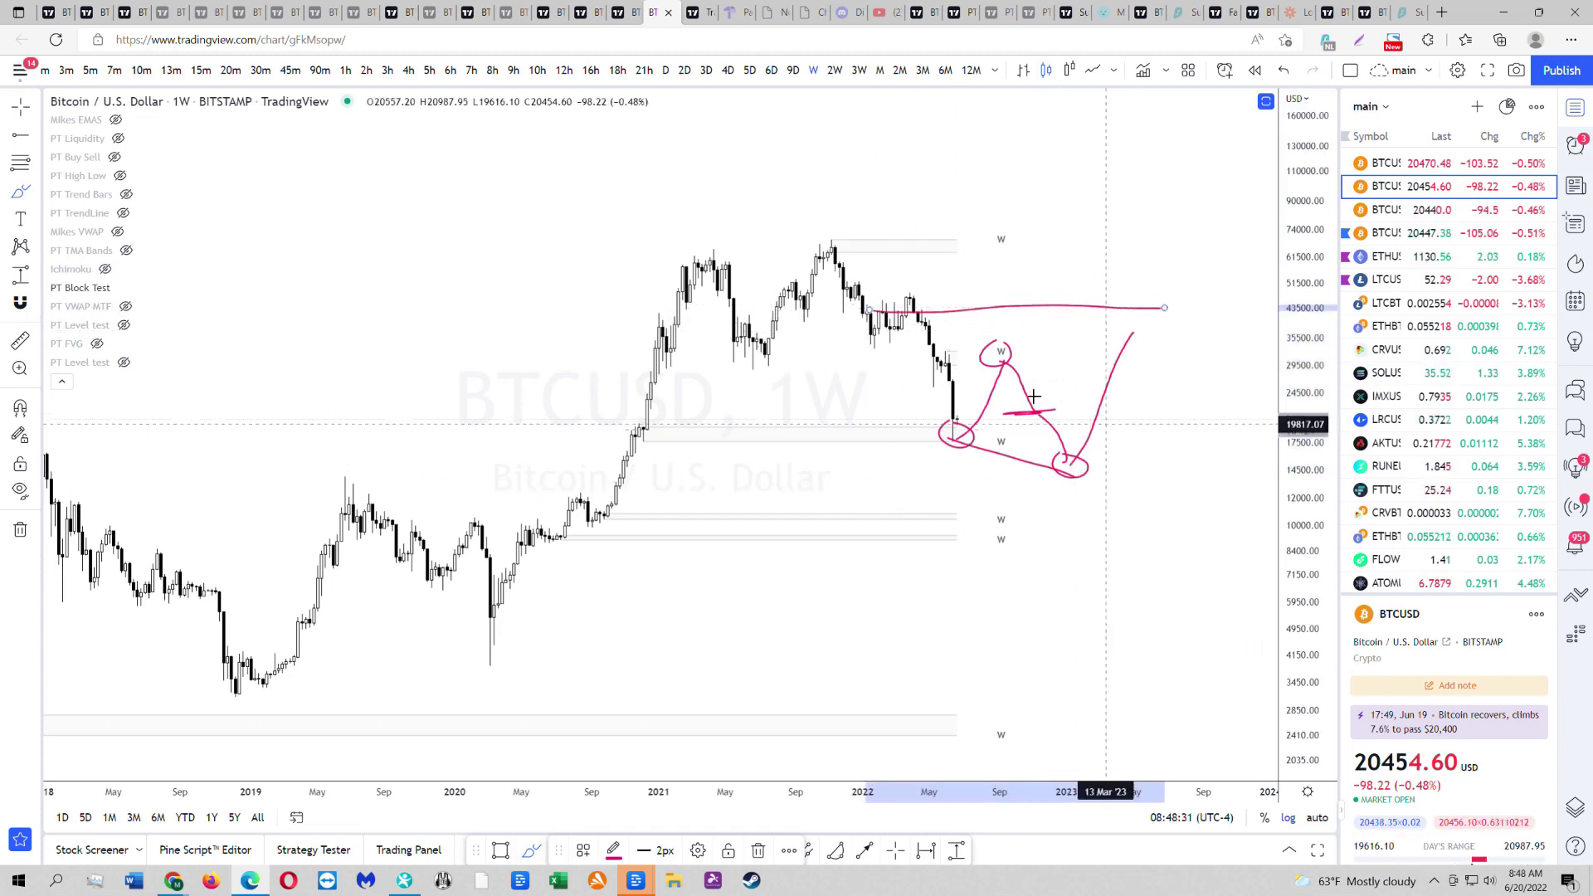
{"action": "left_click_drag", "start_coordinate": [863, 332], "coordinate": [1176, 332]}
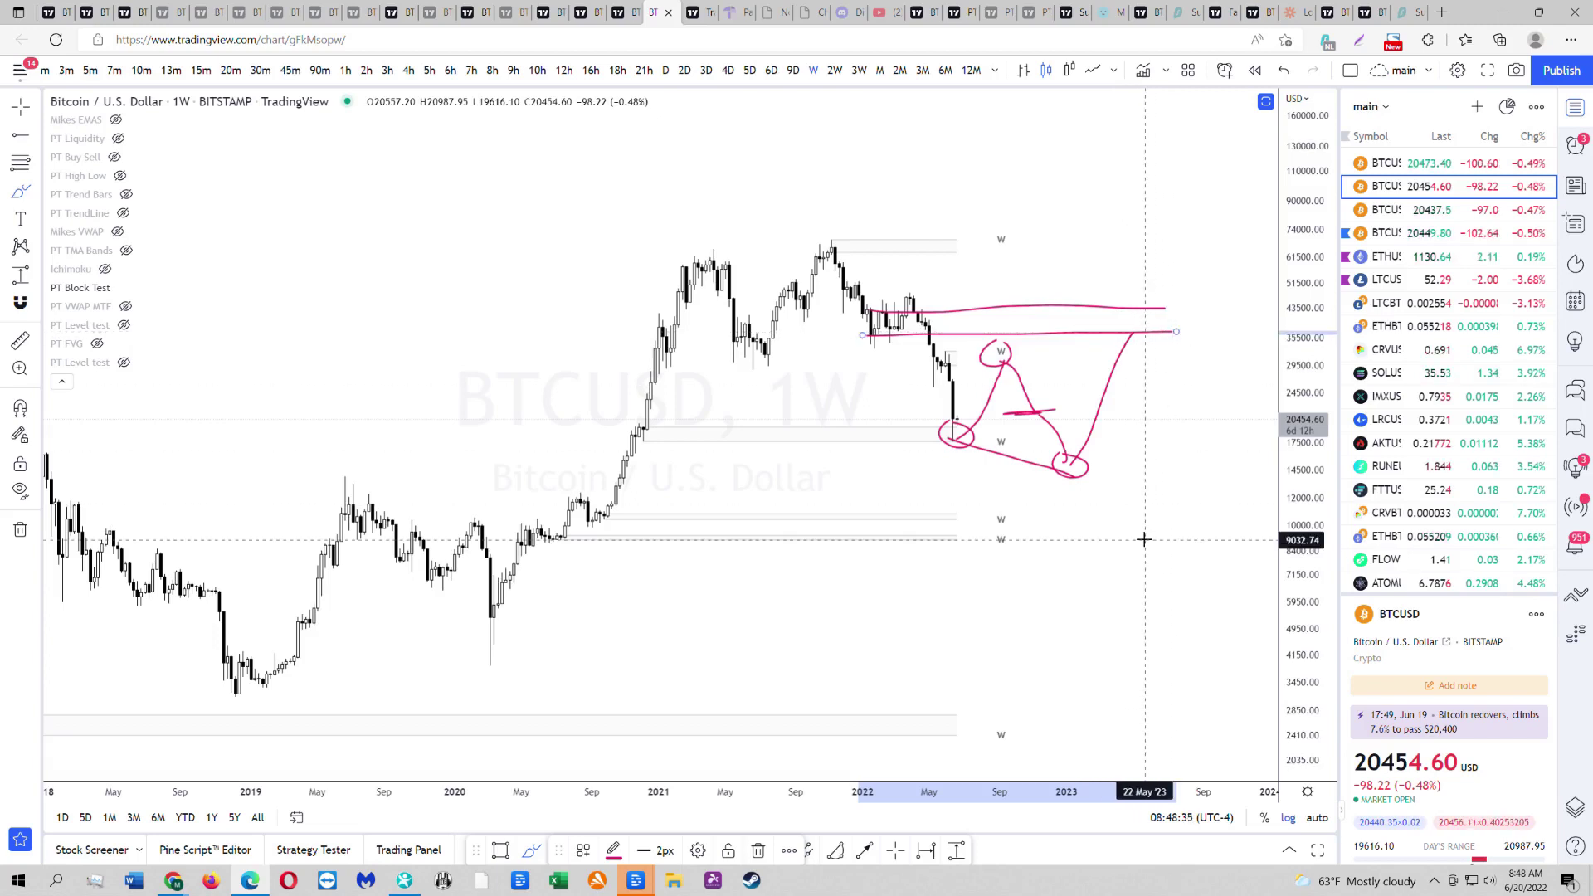
- Brush a schematic of a circled low, circled high, pullback and crossed-out lower low in the empty chart area, and remove all drawings
{"action": "mouse_move", "coordinate": [1087, 637]}
{"action": "left_mouse_down"}
{"action": "mouse_move", "coordinate": [1112, 651]}
{"action": "mouse_move", "coordinate": [1176, 568]}
{"action": "mouse_move", "coordinate": [1180, 612]}
{"action": "mouse_move", "coordinate": [1208, 636]}
{"action": "left_mouse_up"}
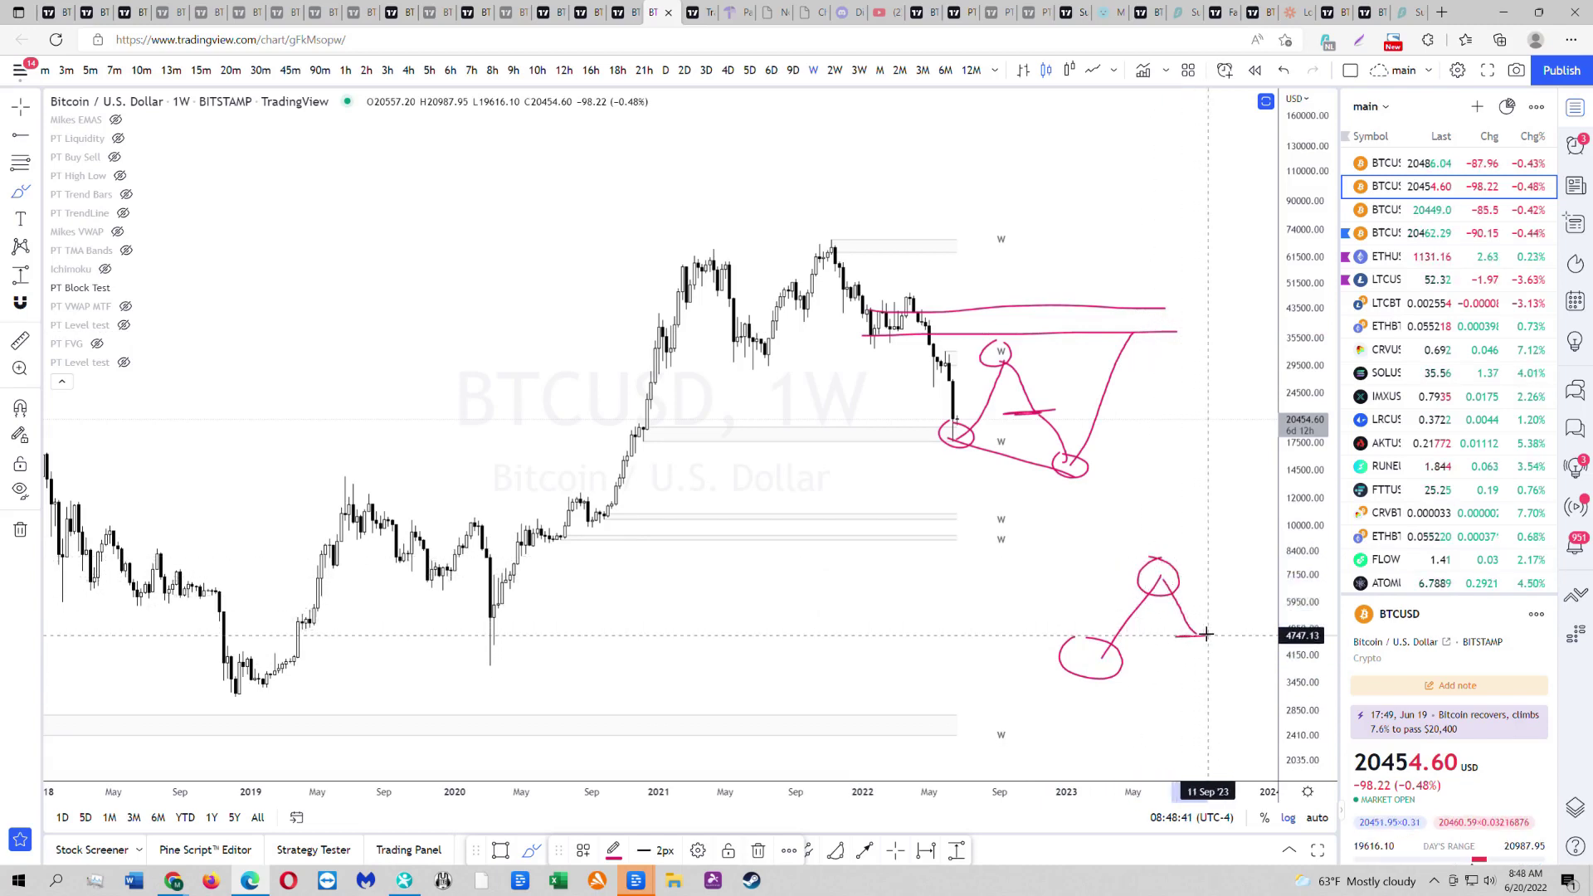
{"action": "left_click_drag", "start_coordinate": [1107, 684], "coordinate": [1067, 695]}
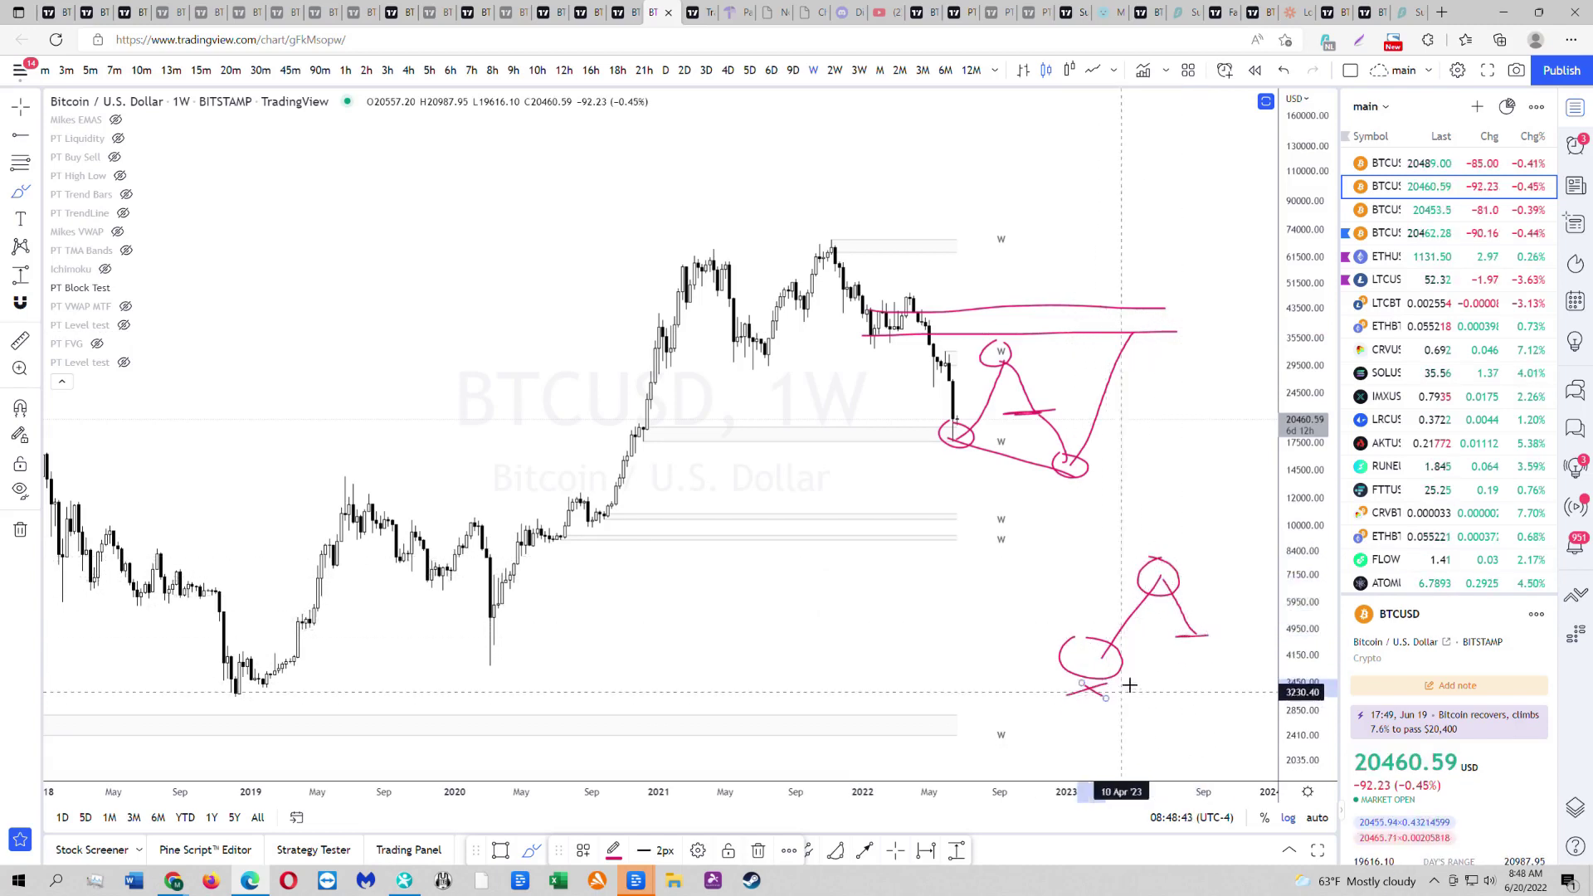
{"action": "mouse_move", "coordinate": [1078, 669]}
{"action": "left_mouse_down"}
{"action": "mouse_move", "coordinate": [1130, 694]}
{"action": "mouse_move", "coordinate": [1067, 677]}
{"action": "left_mouse_up"}
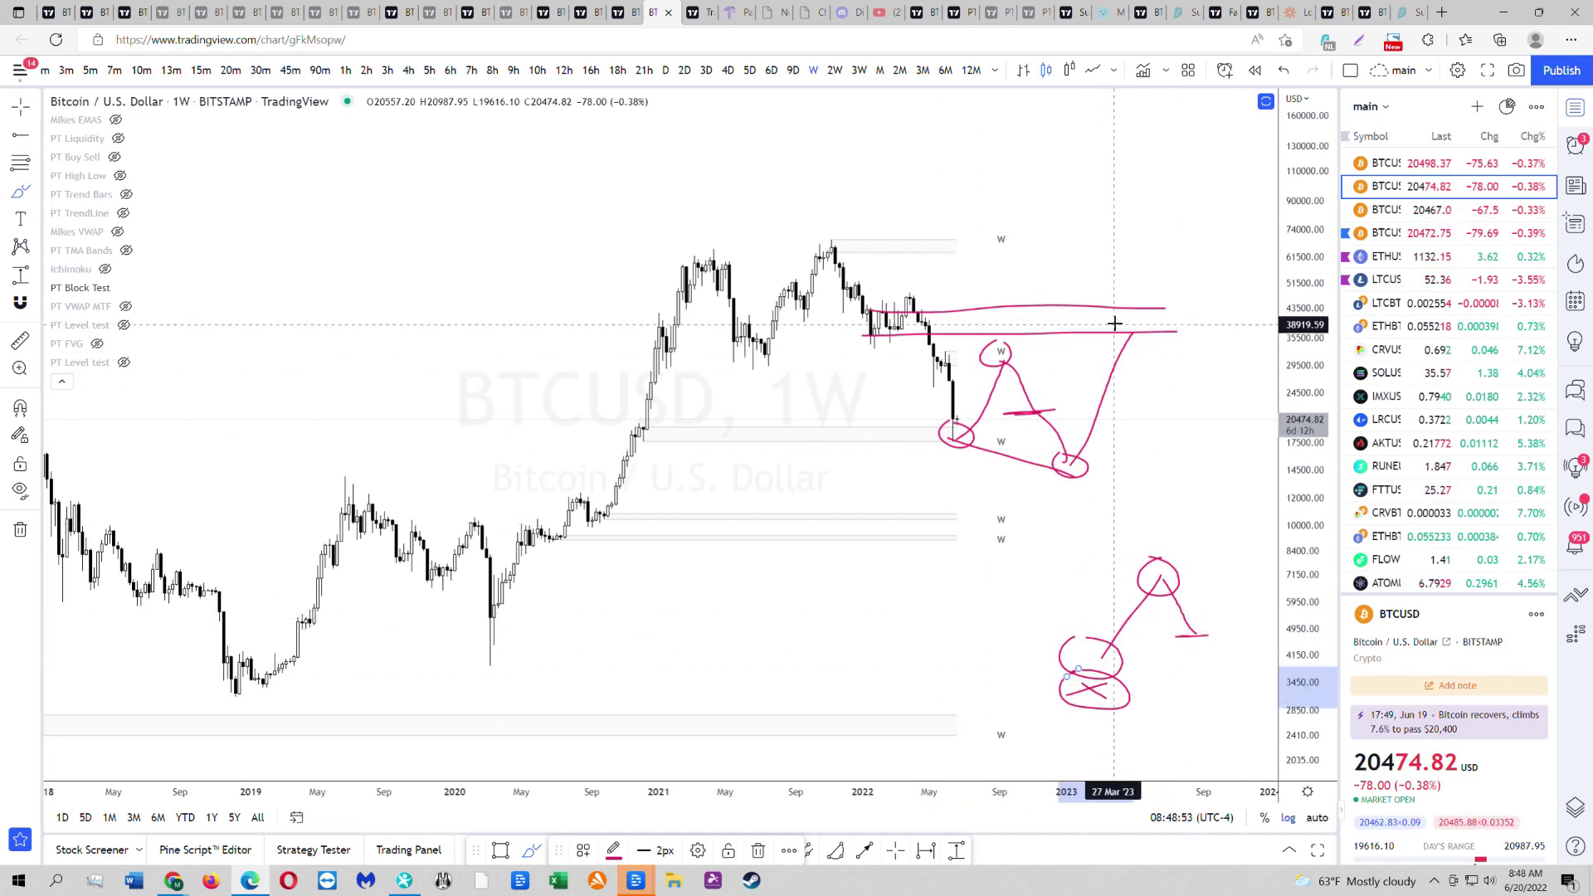
{"action": "left_click", "coordinate": [20, 529]}
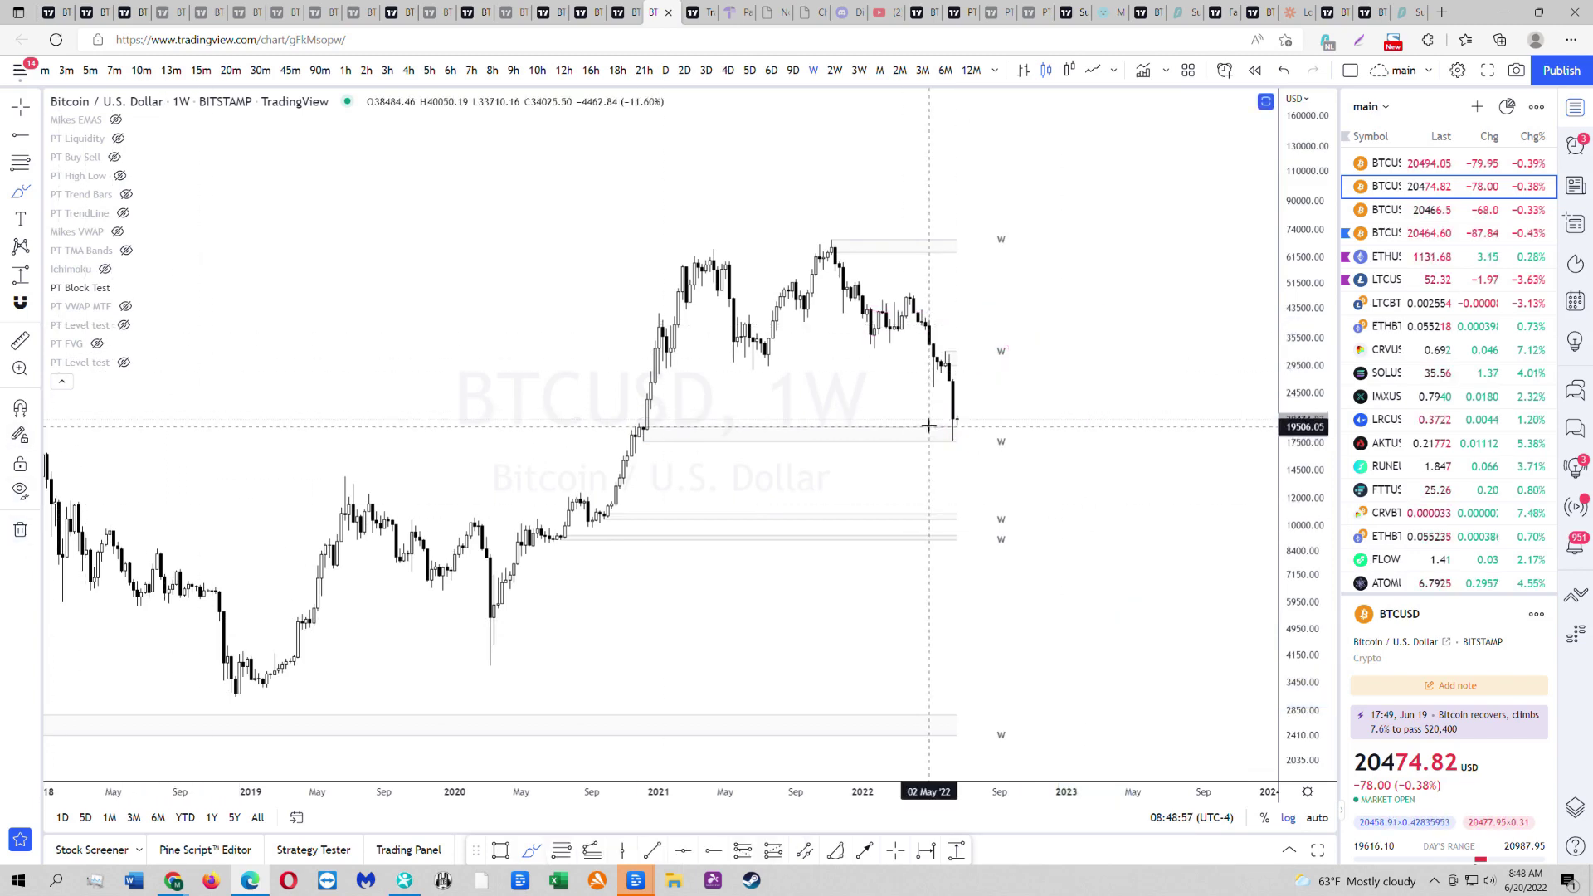
- Brush a circle around the late-2020 candles where the weekly block just above 17,500 begins
{"action": "scroll", "coordinate": [976, 541], "scroll_direction": "up", "scroll_amount": 1}
{"action": "mouse_move", "coordinate": [585, 423]}
{"action": "left_mouse_down"}
{"action": "mouse_move", "coordinate": [565, 444]}
{"action": "mouse_move", "coordinate": [583, 425]}
{"action": "left_mouse_up"}
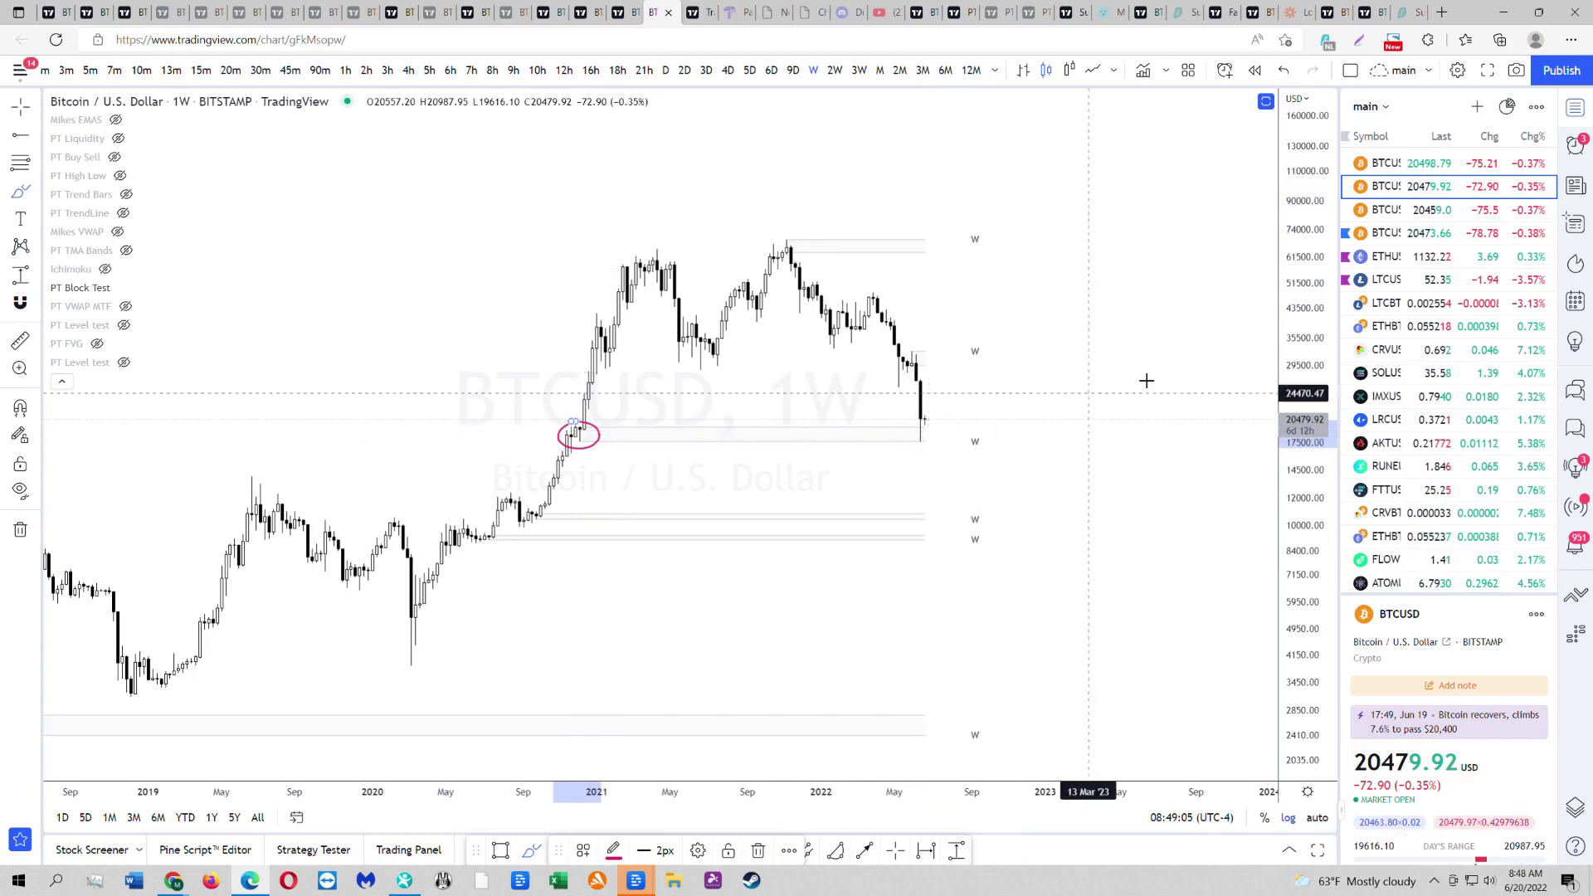
- Switch the chart to SOLUSDT on the daily timeframe
{"action": "left_click", "coordinate": [1428, 351]}
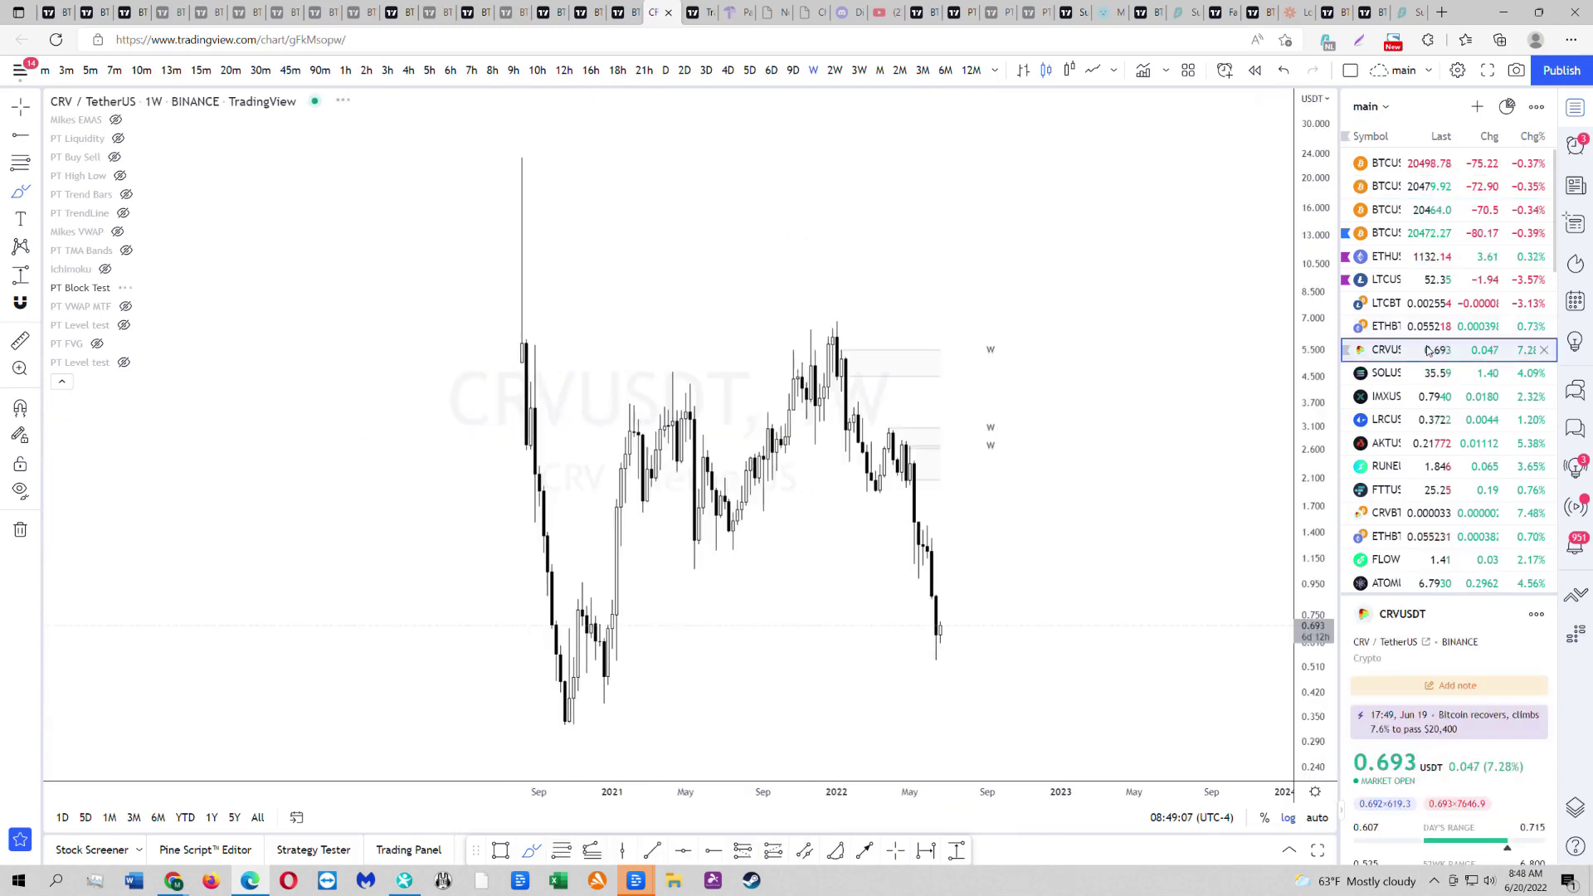
{"action": "left_click", "coordinate": [1392, 375]}
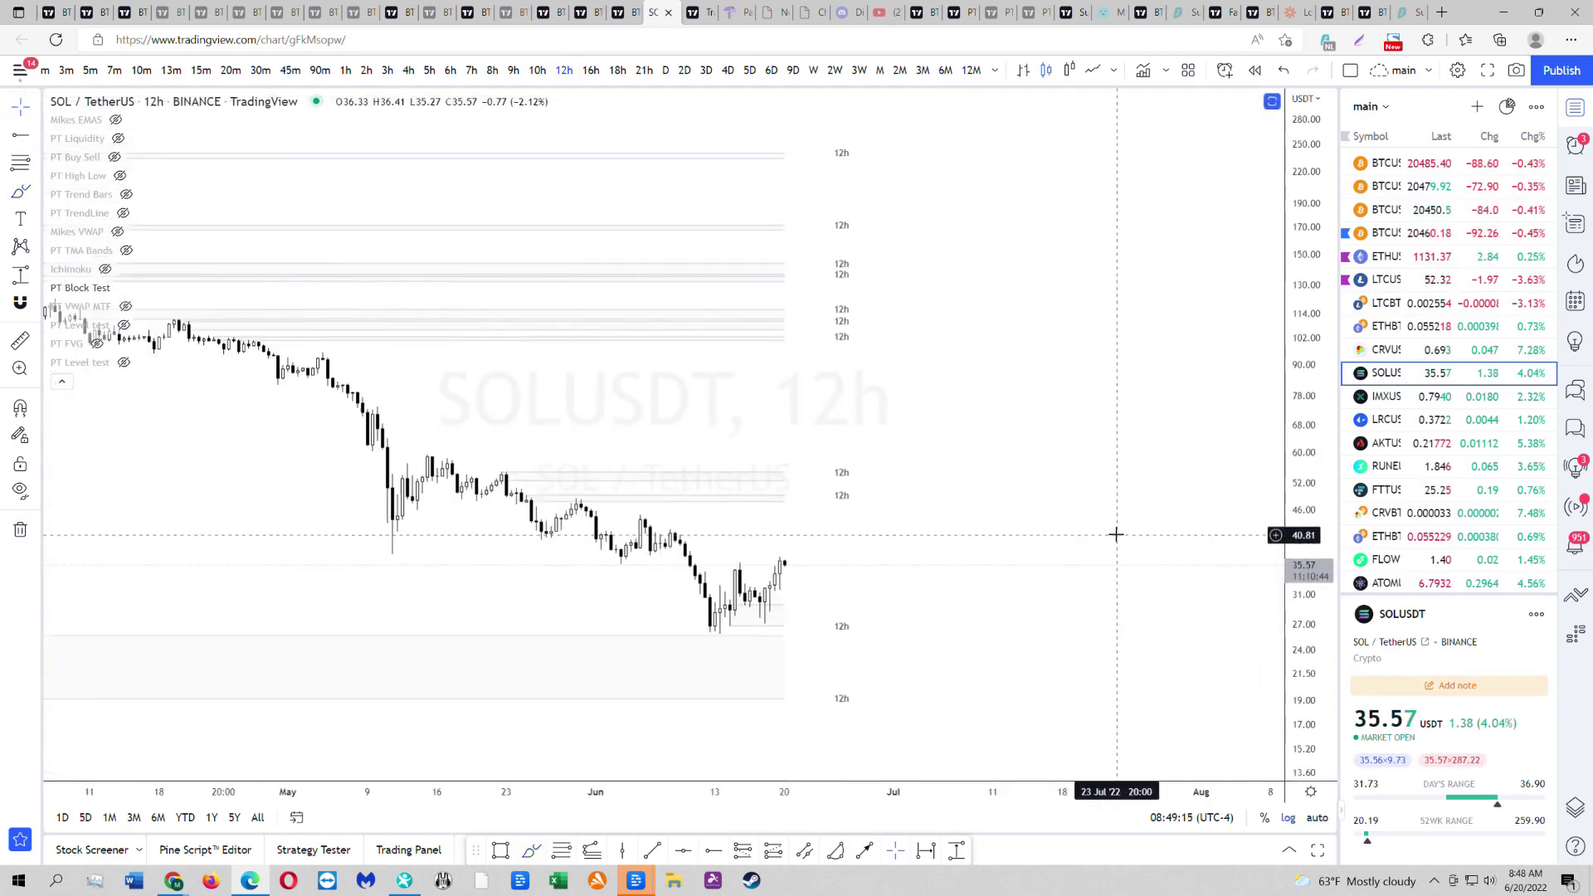
{"action": "left_click", "coordinate": [685, 70]}
{"action": "left_click", "coordinate": [665, 70]}
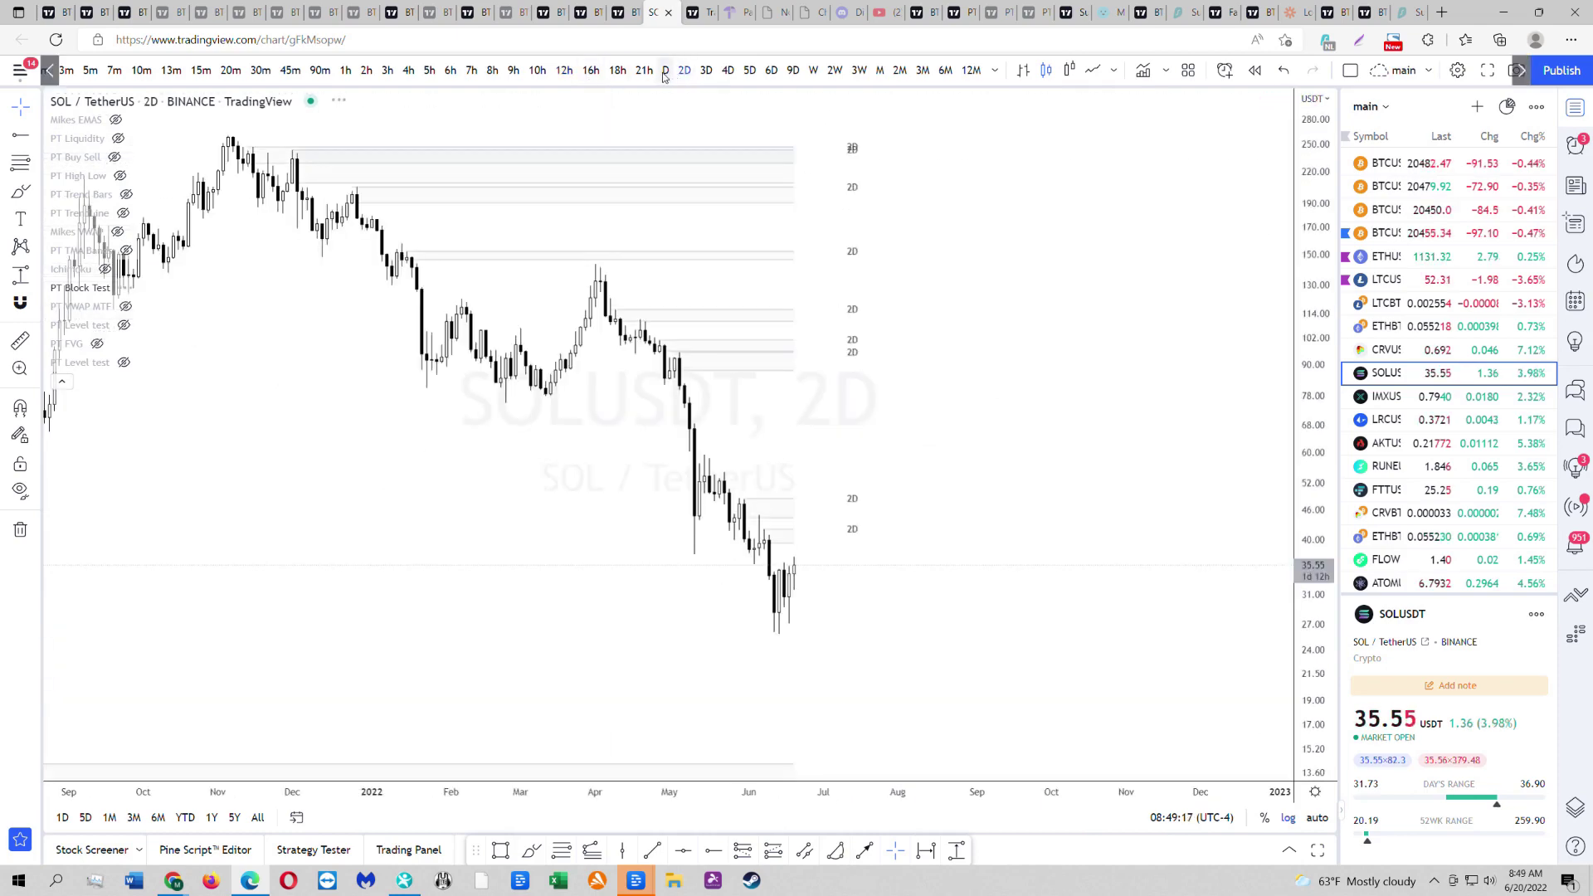
{"action": "scroll", "coordinate": [1019, 452], "scroll_direction": "up", "scroll_amount": 3}
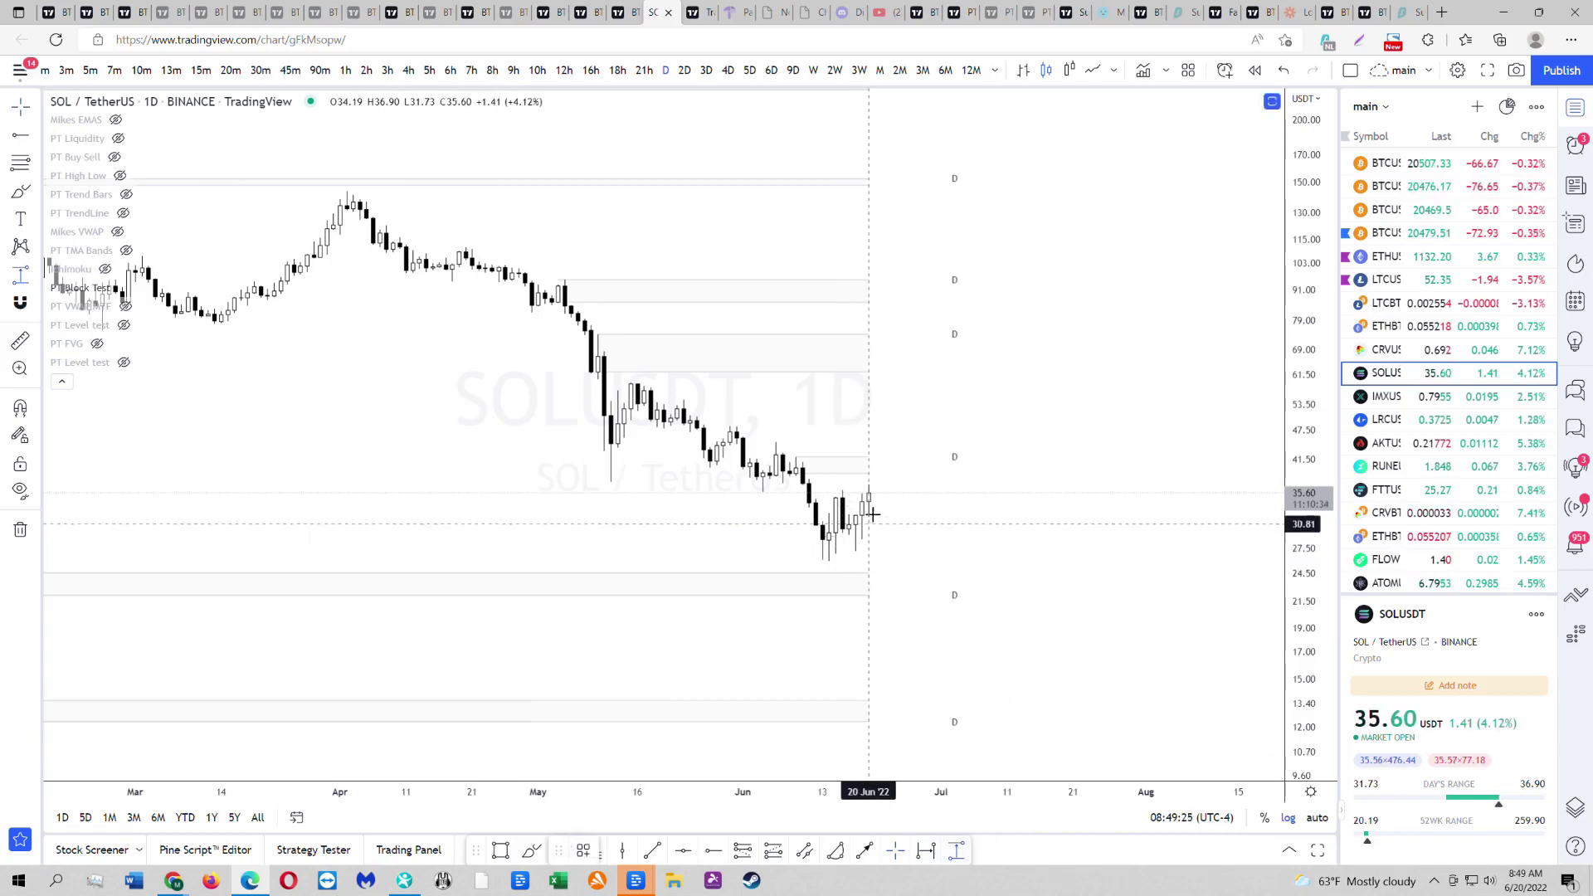
- Set the SOLUSDT timeframe to 4 hours and measure the mid-June rally and the latest rally with price ranges
{"action": "left_click", "coordinate": [408, 71]}
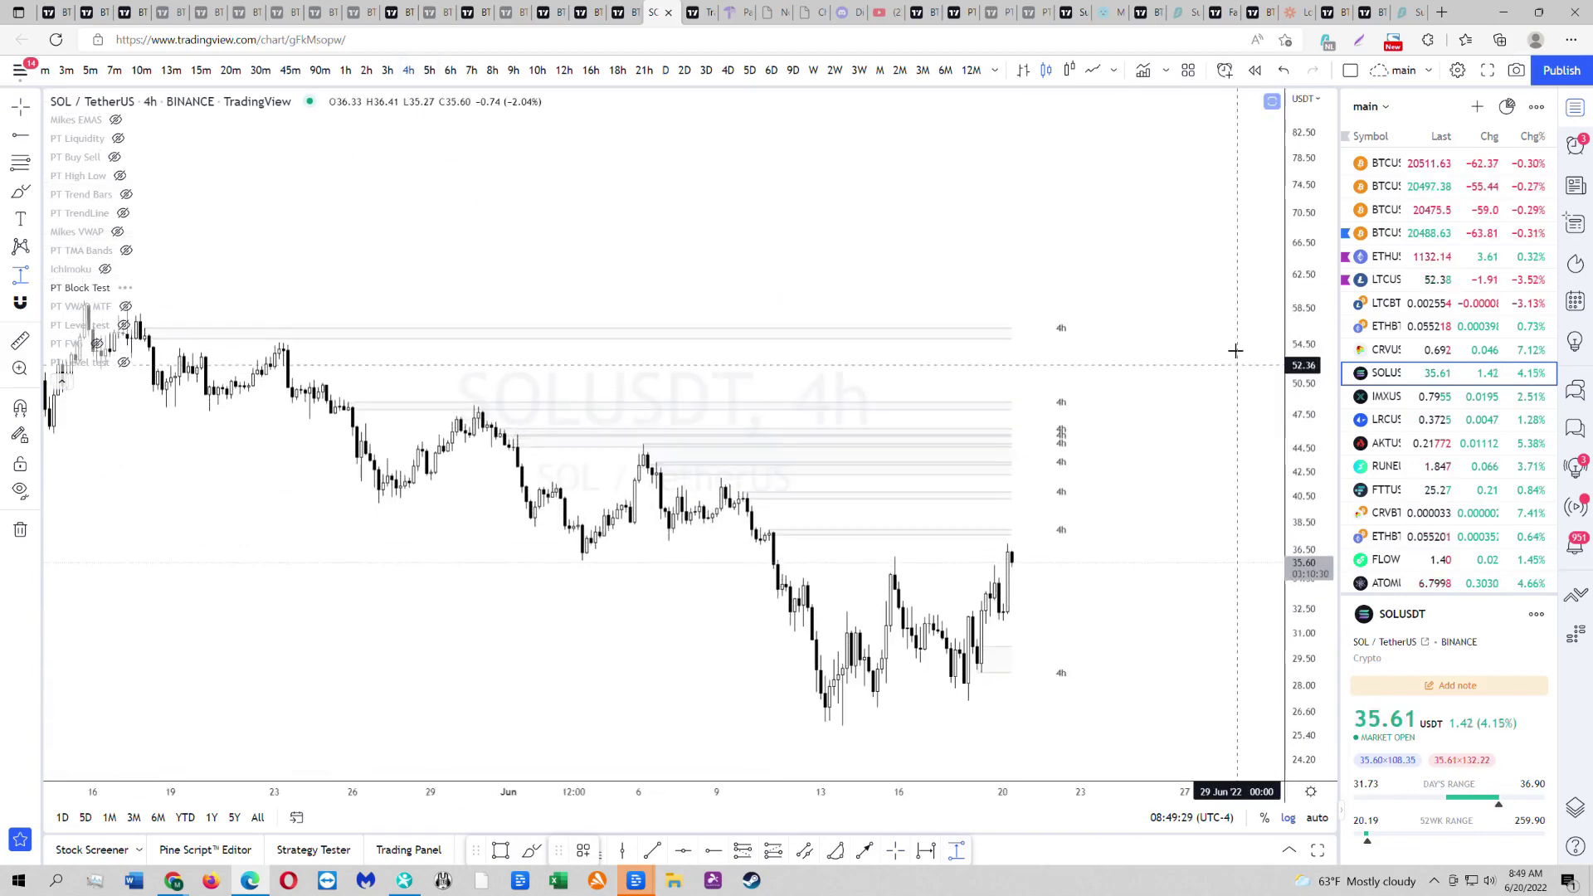
{"action": "left_click_drag", "start_coordinate": [885, 713], "coordinate": [923, 575]}
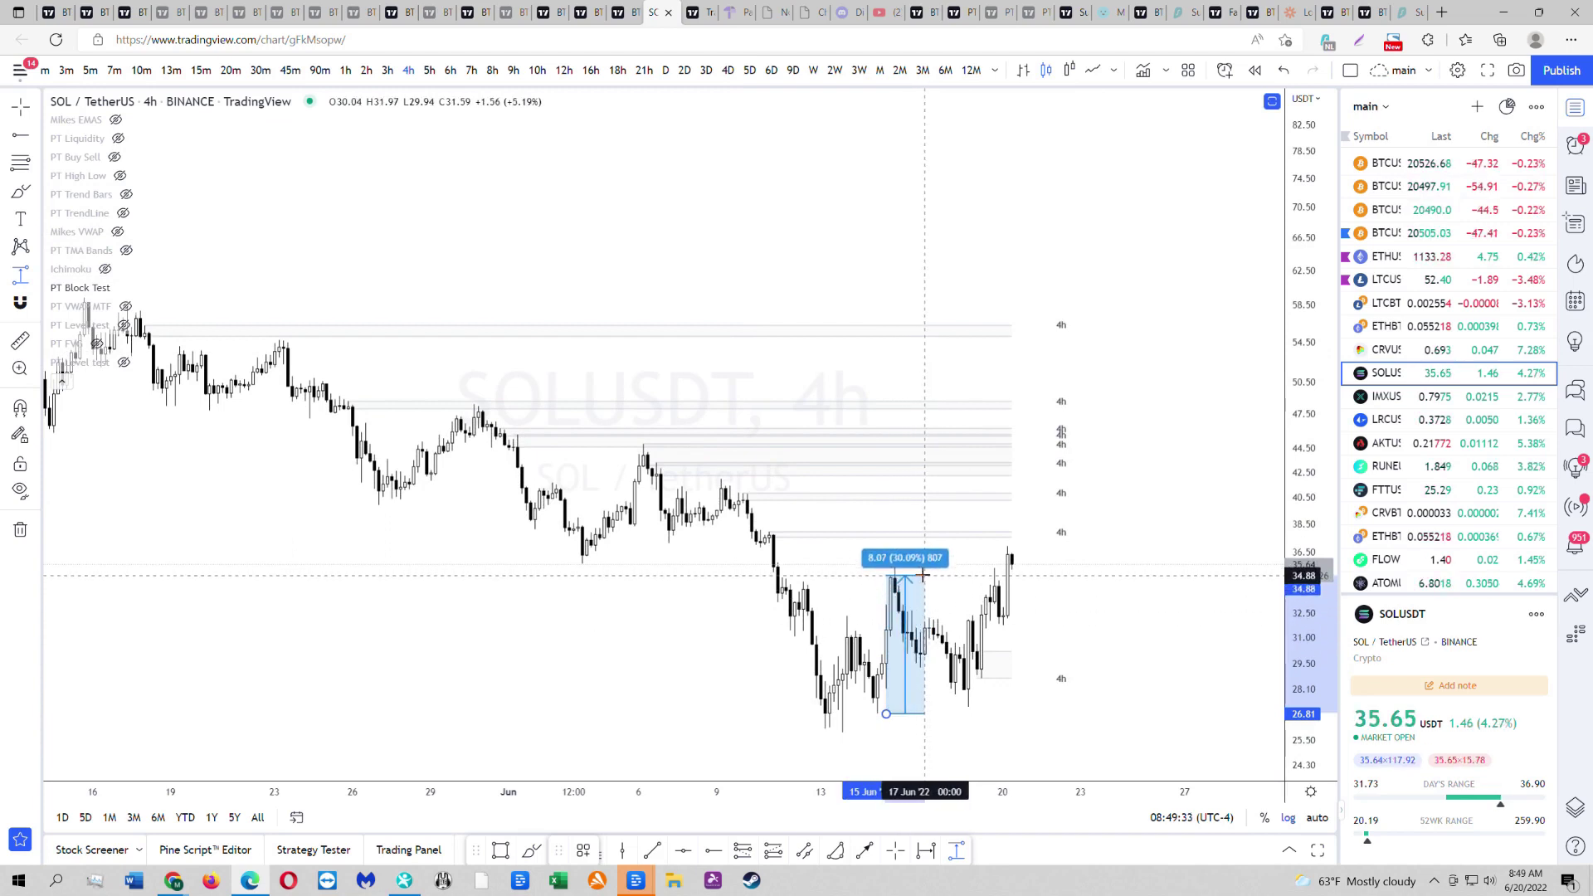
{"action": "left_click_drag", "start_coordinate": [1011, 696], "coordinate": [1050, 555]}
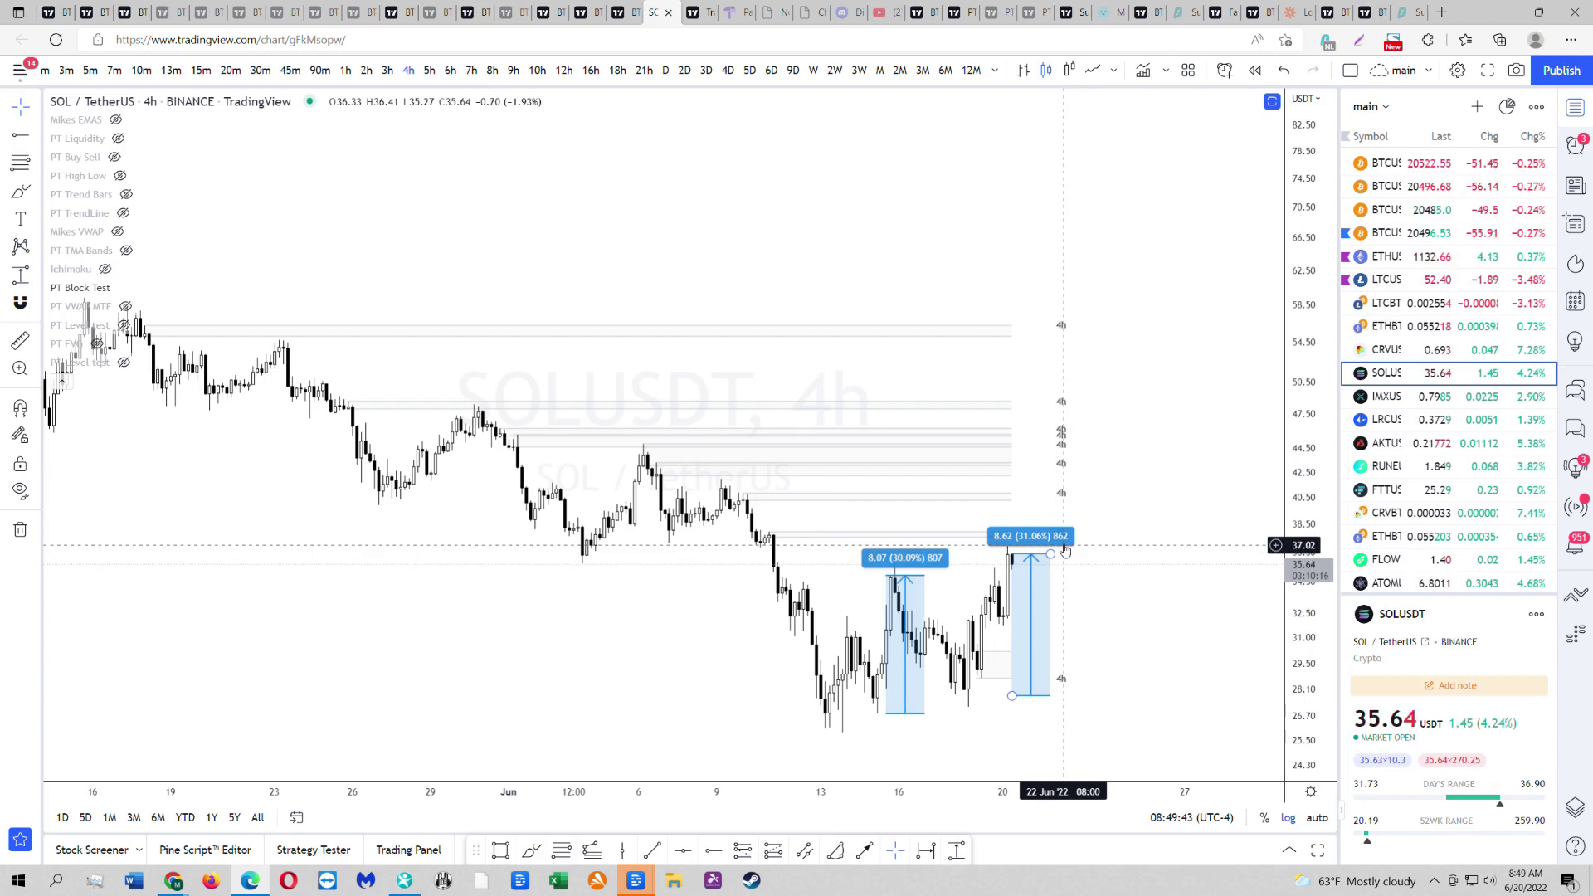
- Shrink the price range on the mid-June rally to span about 28.08 to 33.06
{"action": "scroll", "coordinate": [1065, 547], "scroll_direction": "down", "scroll_amount": 2}
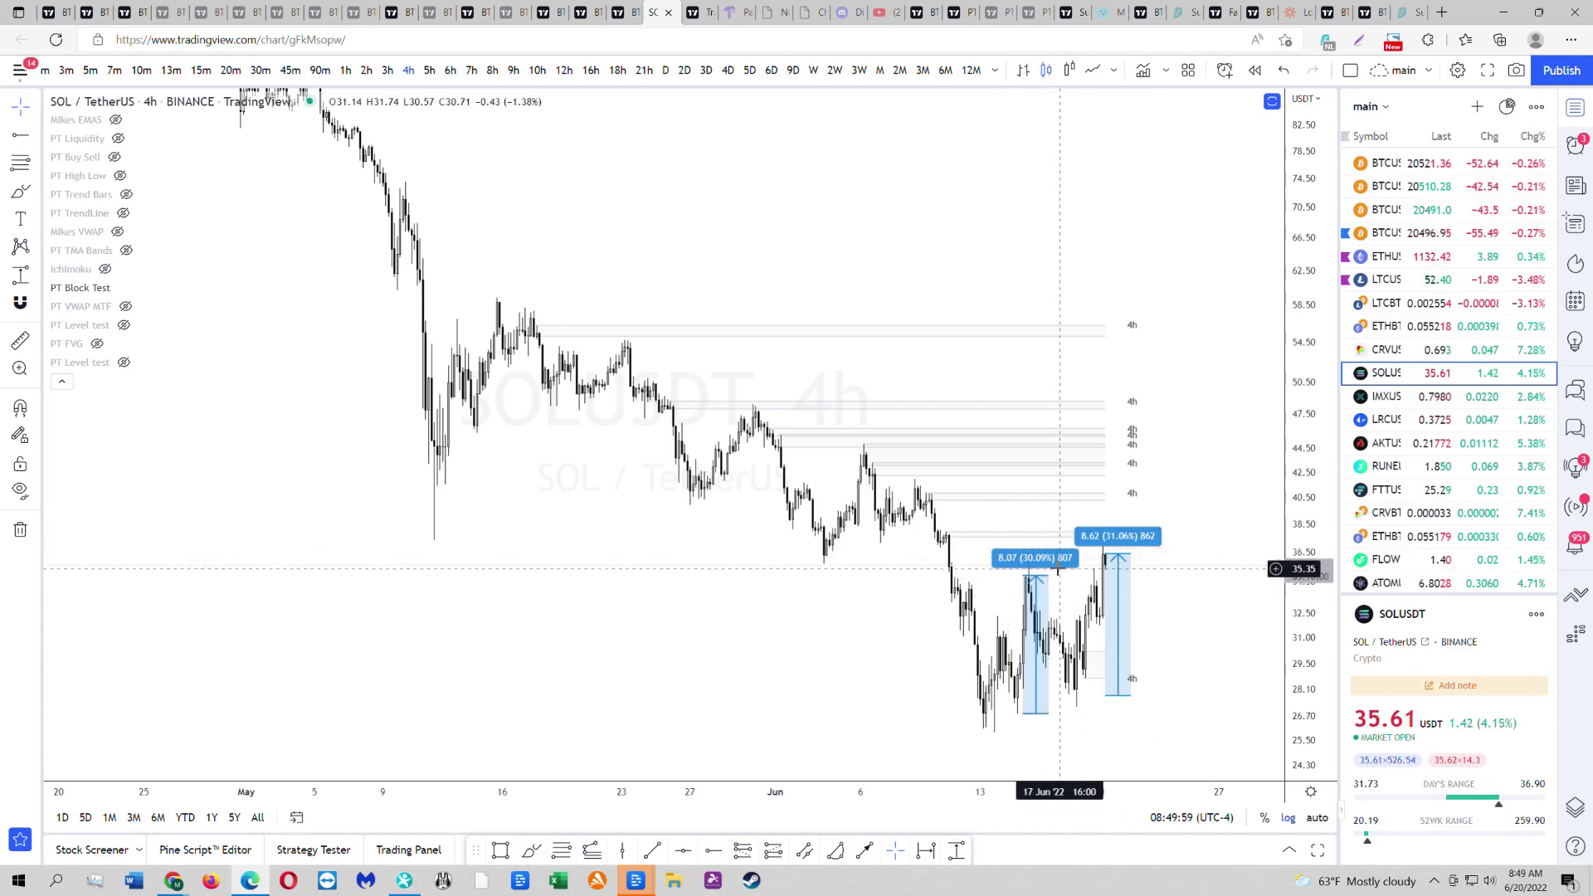
{"action": "left_click_drag", "start_coordinate": [1049, 575], "coordinate": [1049, 604]}
{"action": "left_click_drag", "start_coordinate": [1024, 713], "coordinate": [1032, 690]}
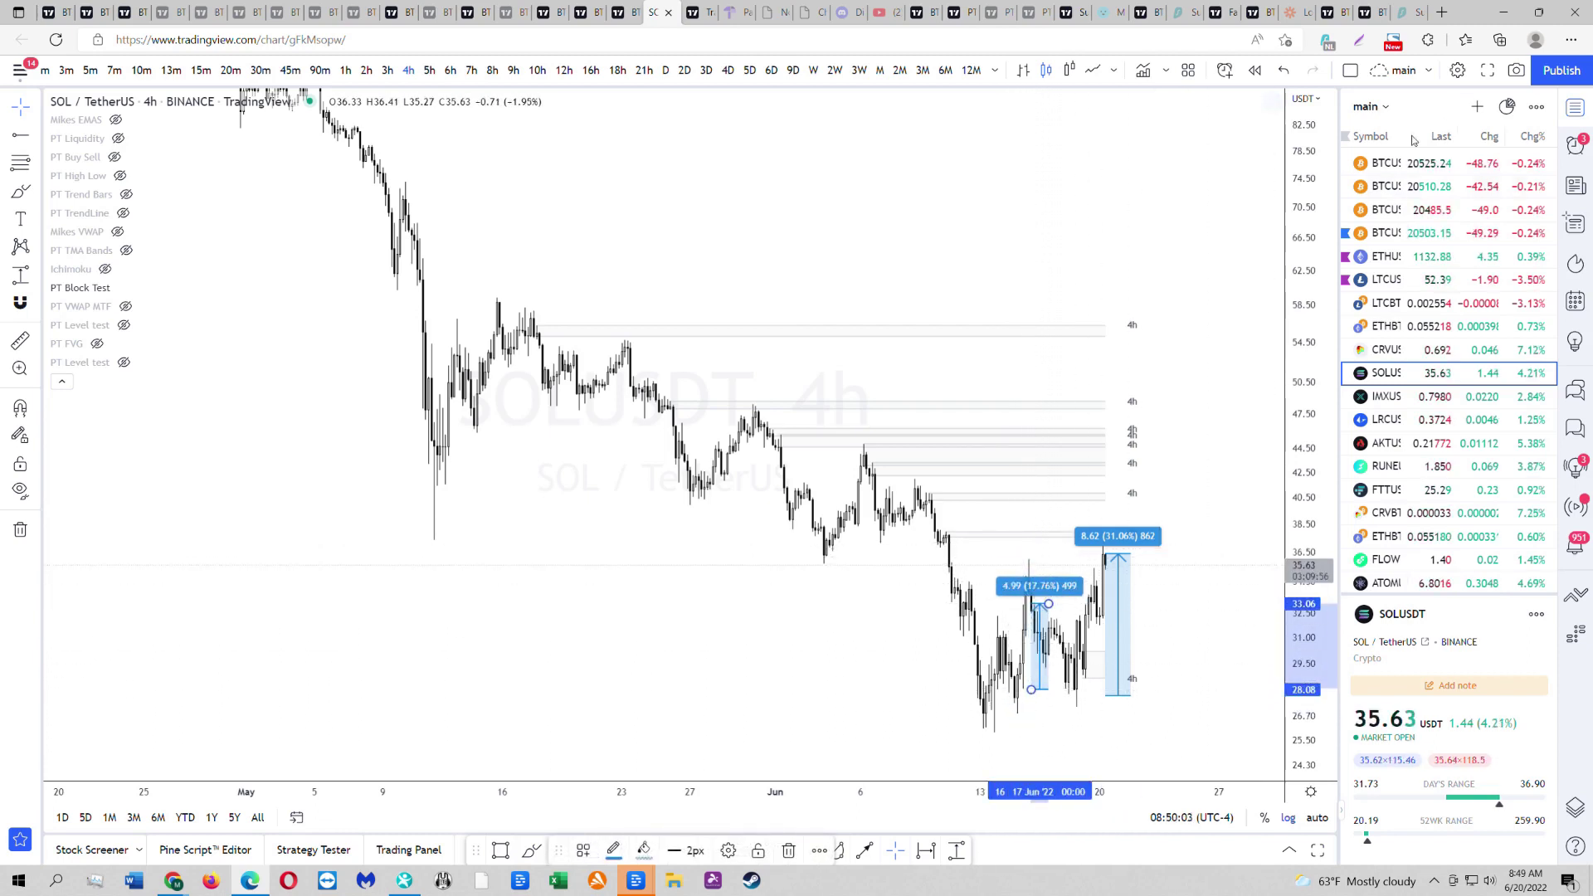
- Switch the chart to BTCUSDT on the 1-hour timeframe
{"action": "left_click", "coordinate": [1404, 165]}
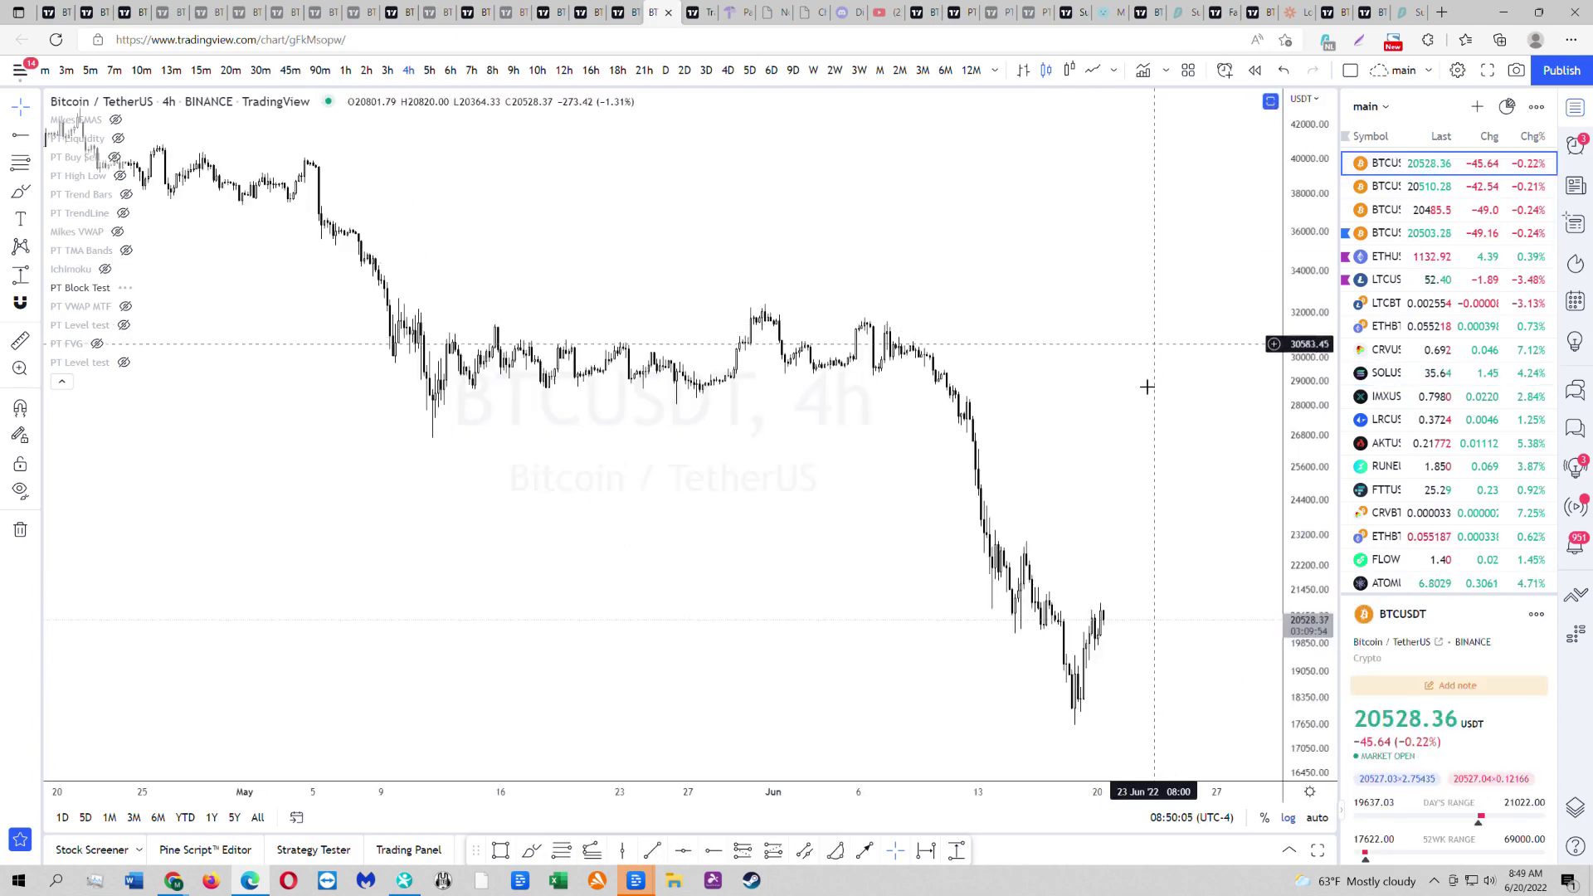
{"action": "scroll", "coordinate": [1147, 403], "scroll_direction": "up", "scroll_amount": 3}
{"action": "left_click_drag", "start_coordinate": [1115, 458], "coordinate": [1138, 384]}
{"action": "scroll", "coordinate": [1131, 332], "scroll_direction": "down", "scroll_amount": 2}
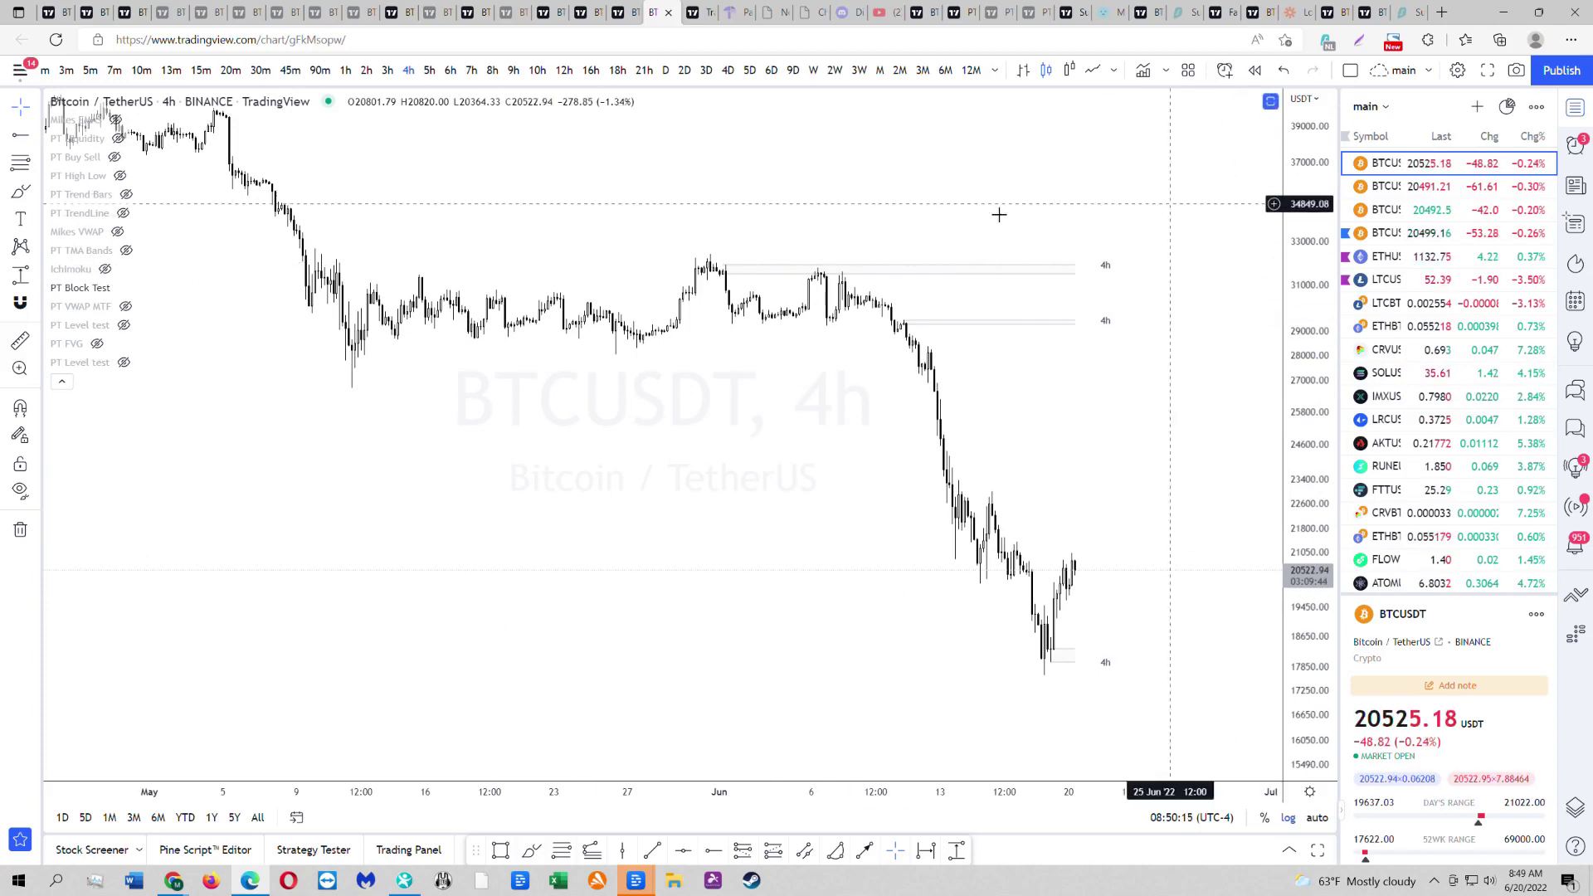
{"action": "left_click", "coordinate": [345, 69]}
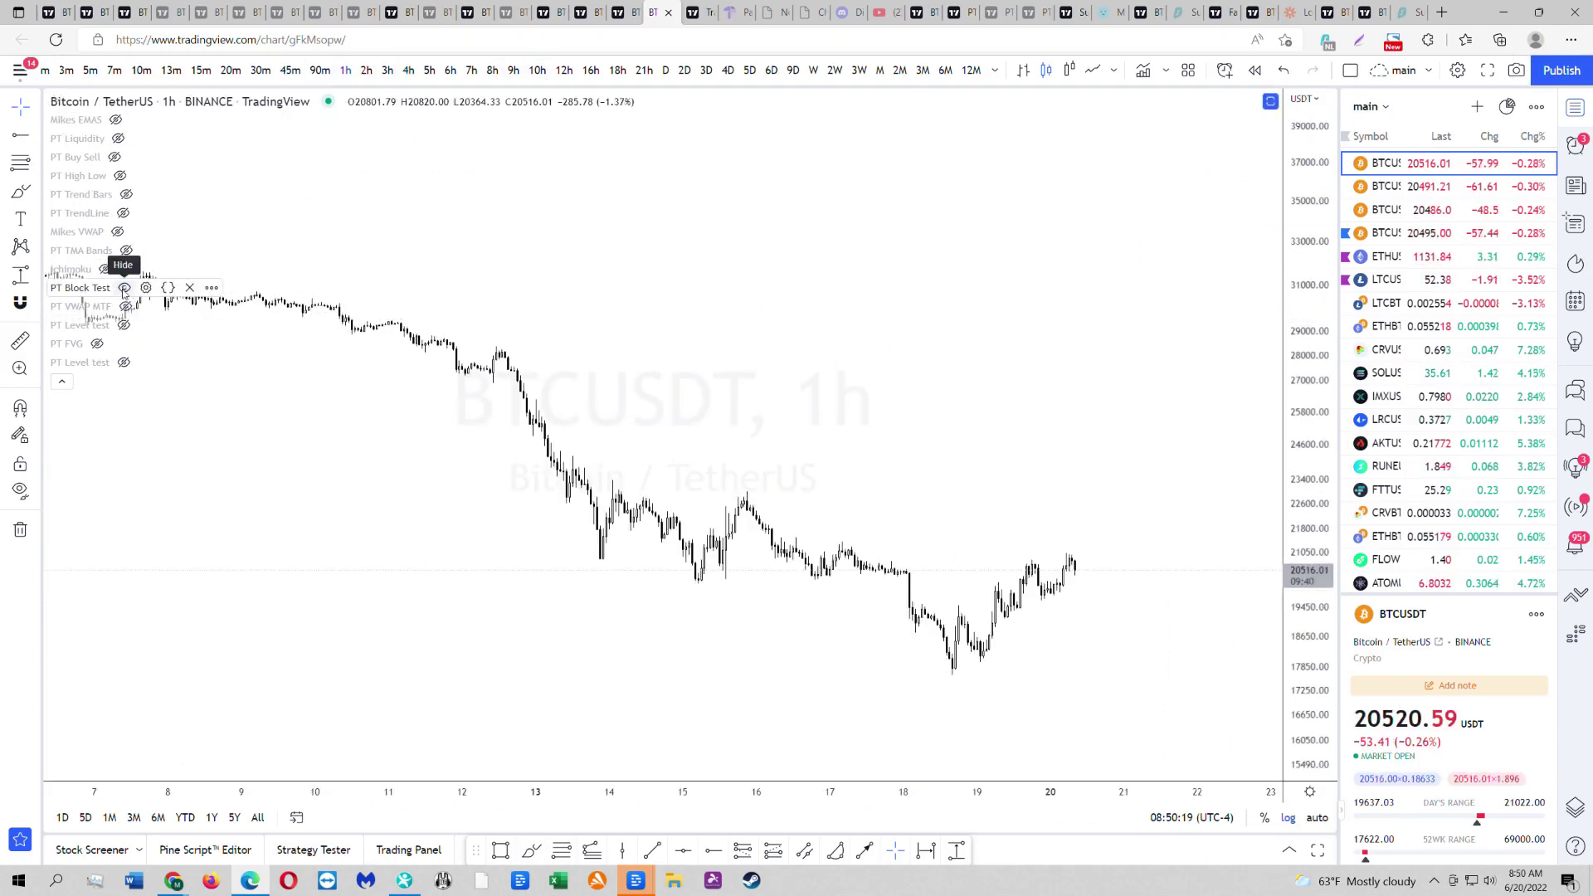
- Hide the PT Block Test indicator and show the first PT Level test indicator
{"action": "left_click", "coordinate": [124, 289]}
{"action": "left_click", "coordinate": [124, 326]}
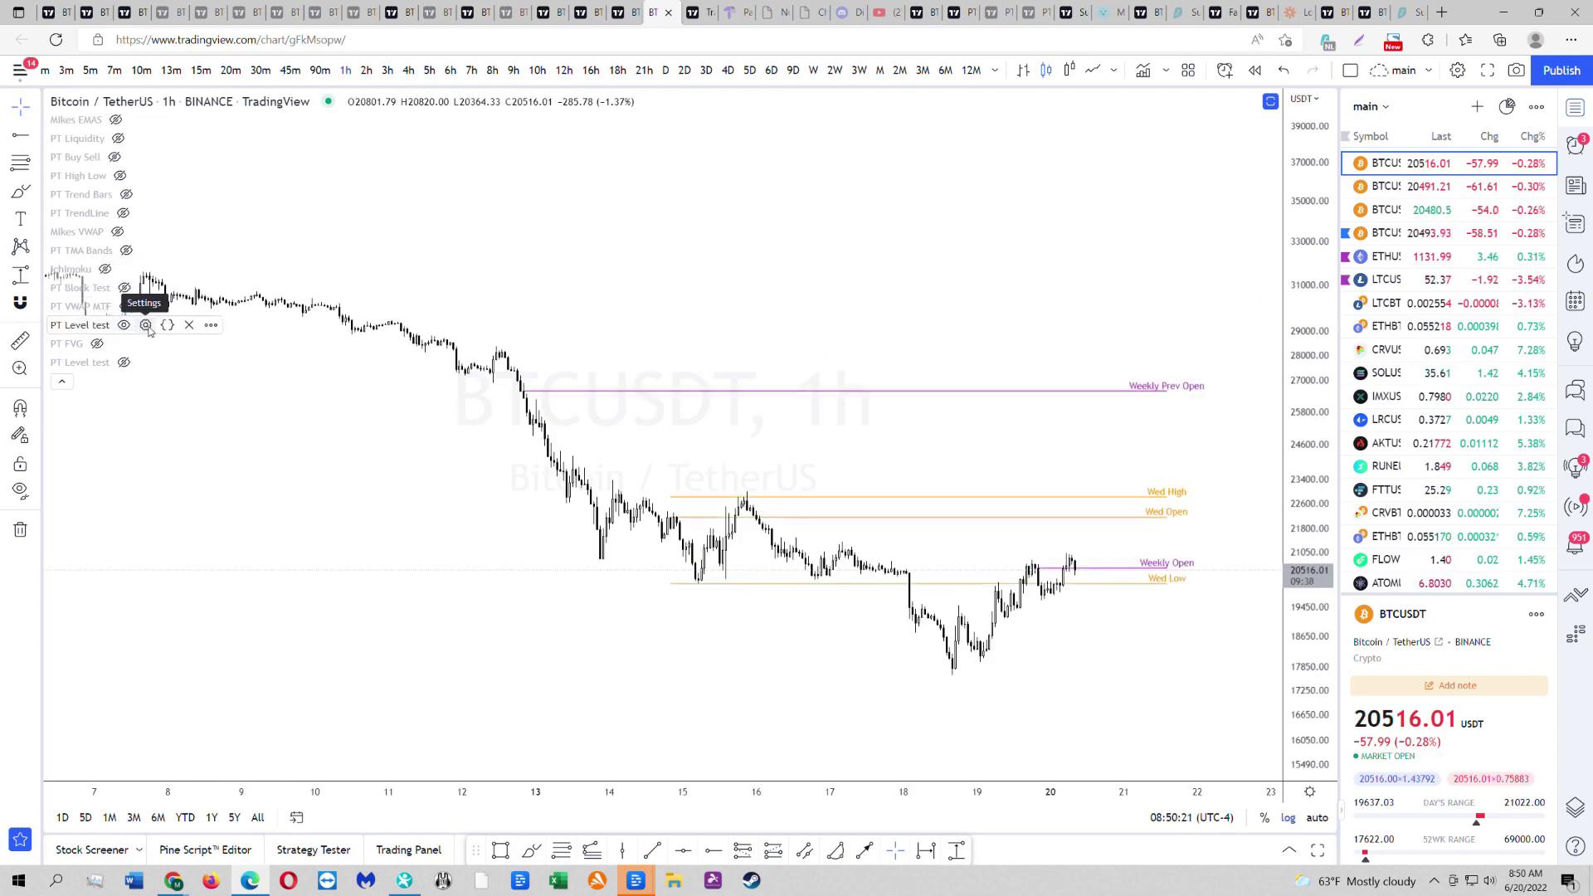
{"action": "left_click_drag", "start_coordinate": [1105, 402], "coordinate": [1100, 357]}
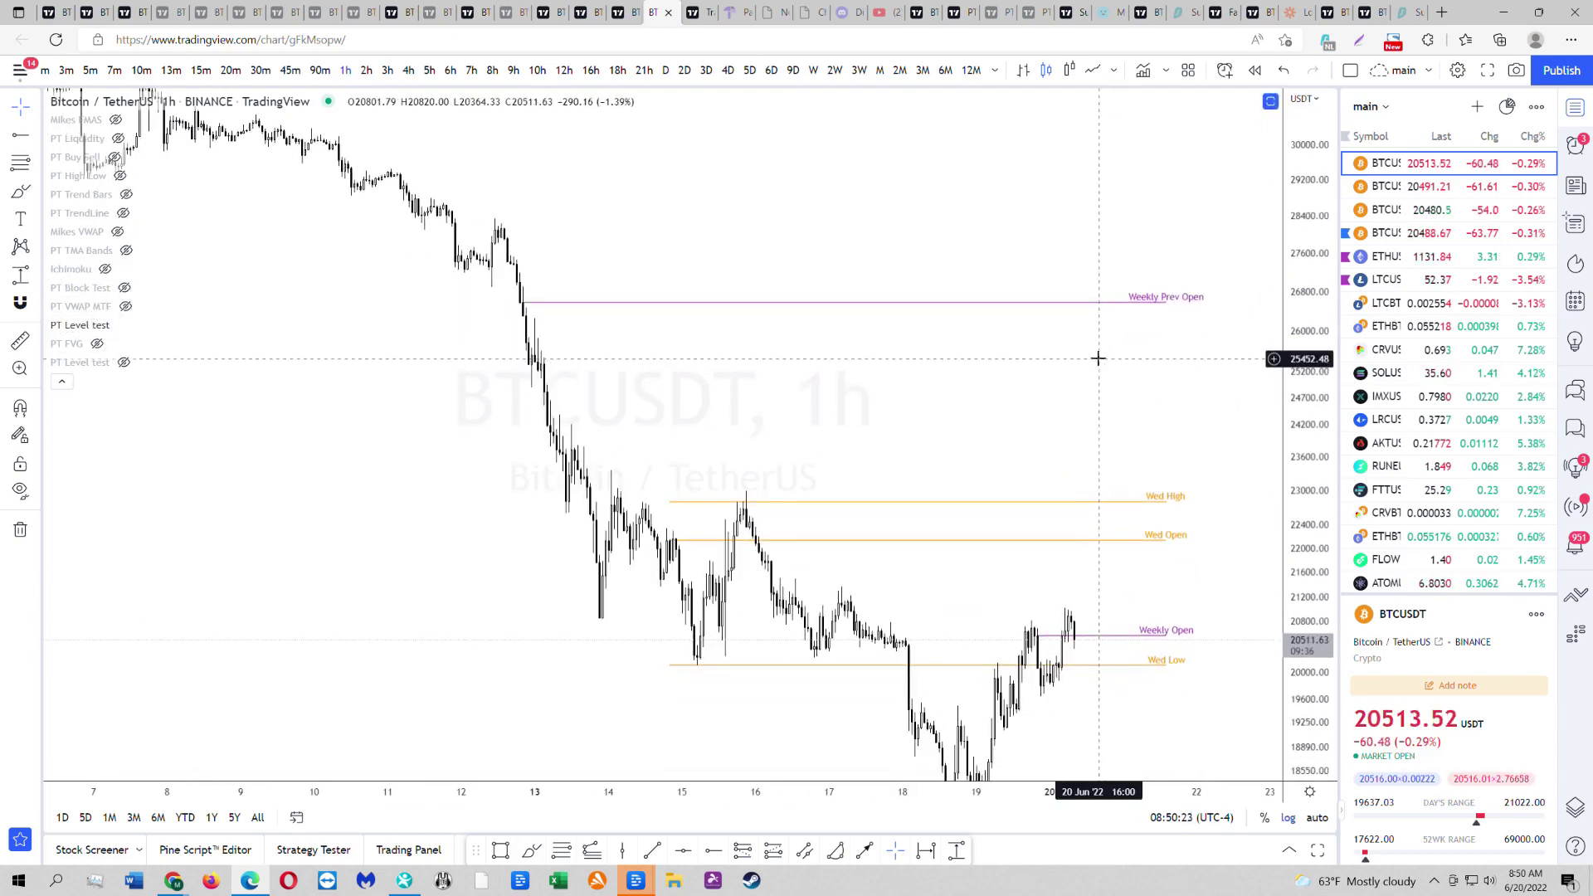
{"action": "scroll", "coordinate": [1088, 349], "scroll_direction": "down", "scroll_amount": 2}
- Enable the Monday range in the PT Level test settings, including its Prev High and Prev Low levels
{"action": "double_click", "coordinate": [1162, 302]}
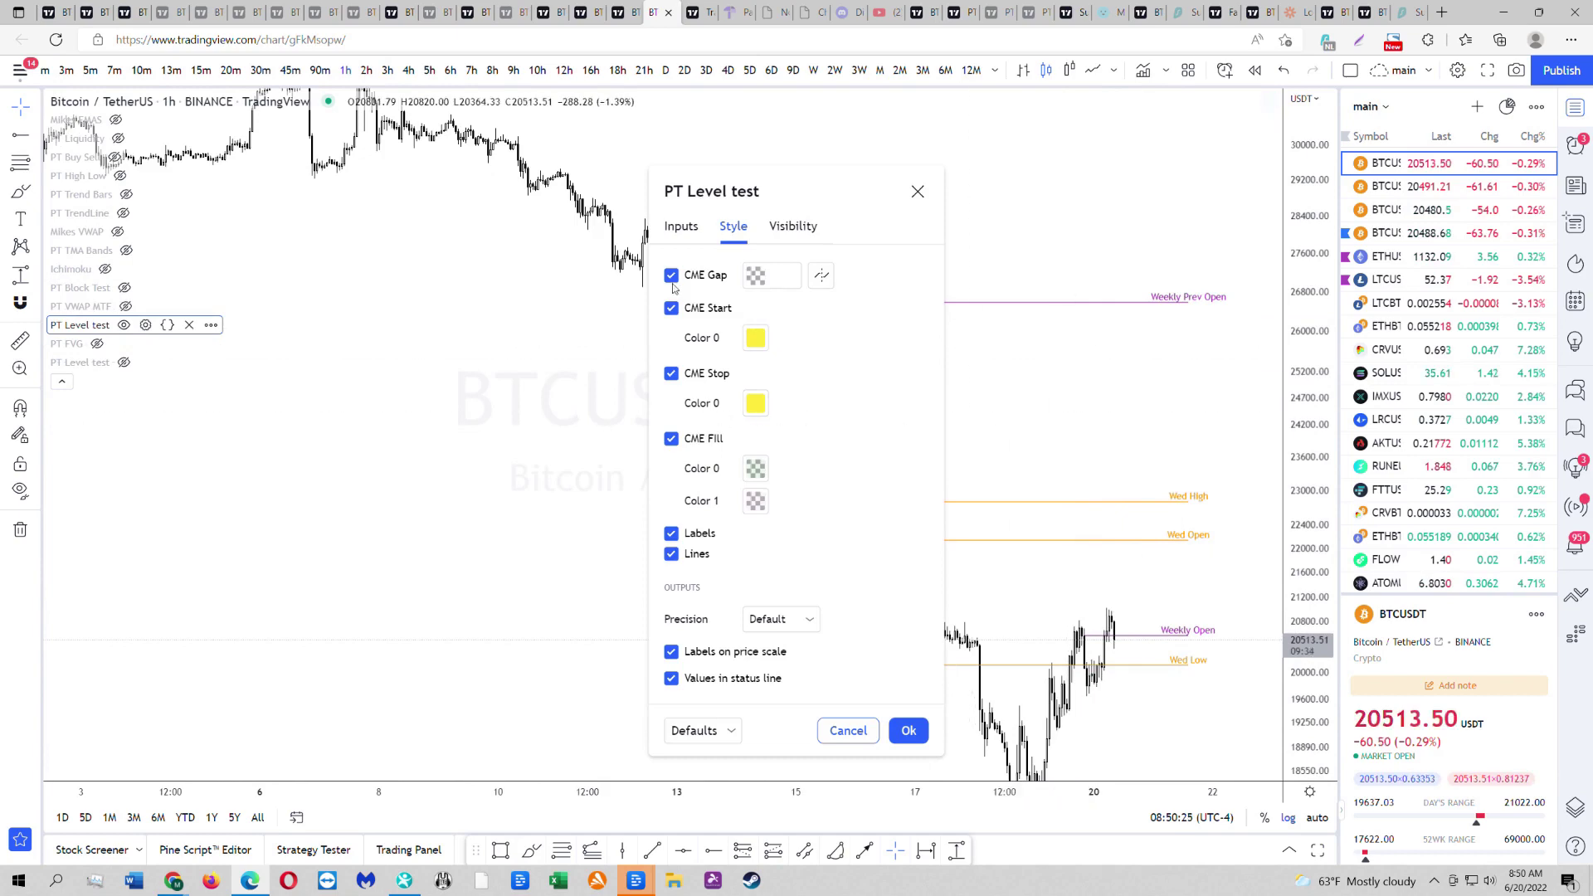
{"action": "left_click", "coordinate": [681, 226]}
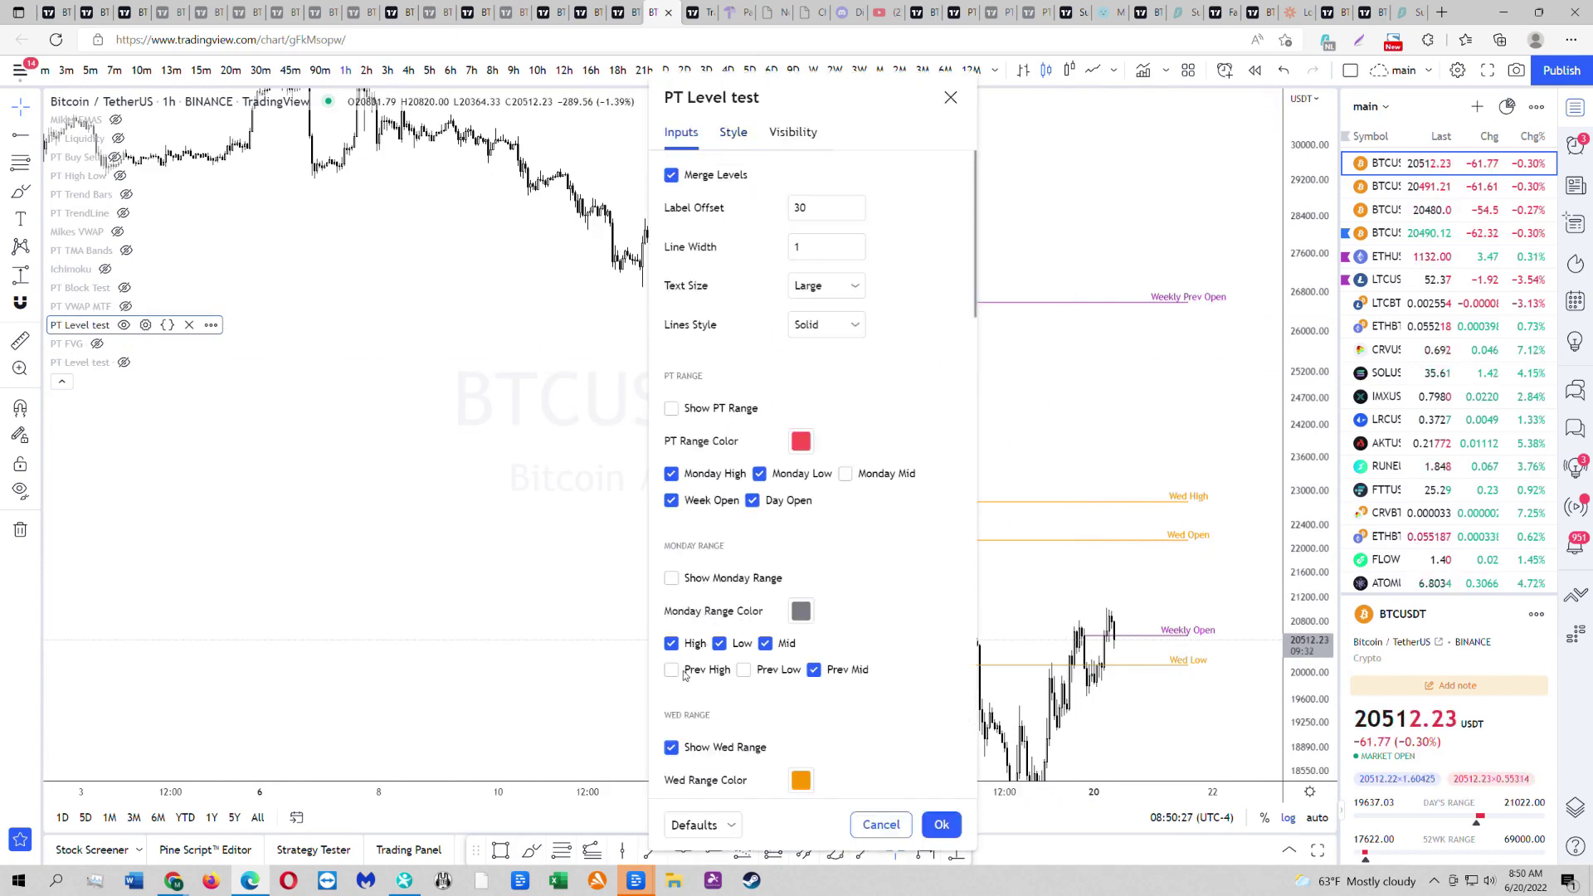
{"action": "left_click", "coordinate": [1096, 479]}
{"action": "left_click_drag", "start_coordinate": [1168, 262], "coordinate": [1113, 268]}
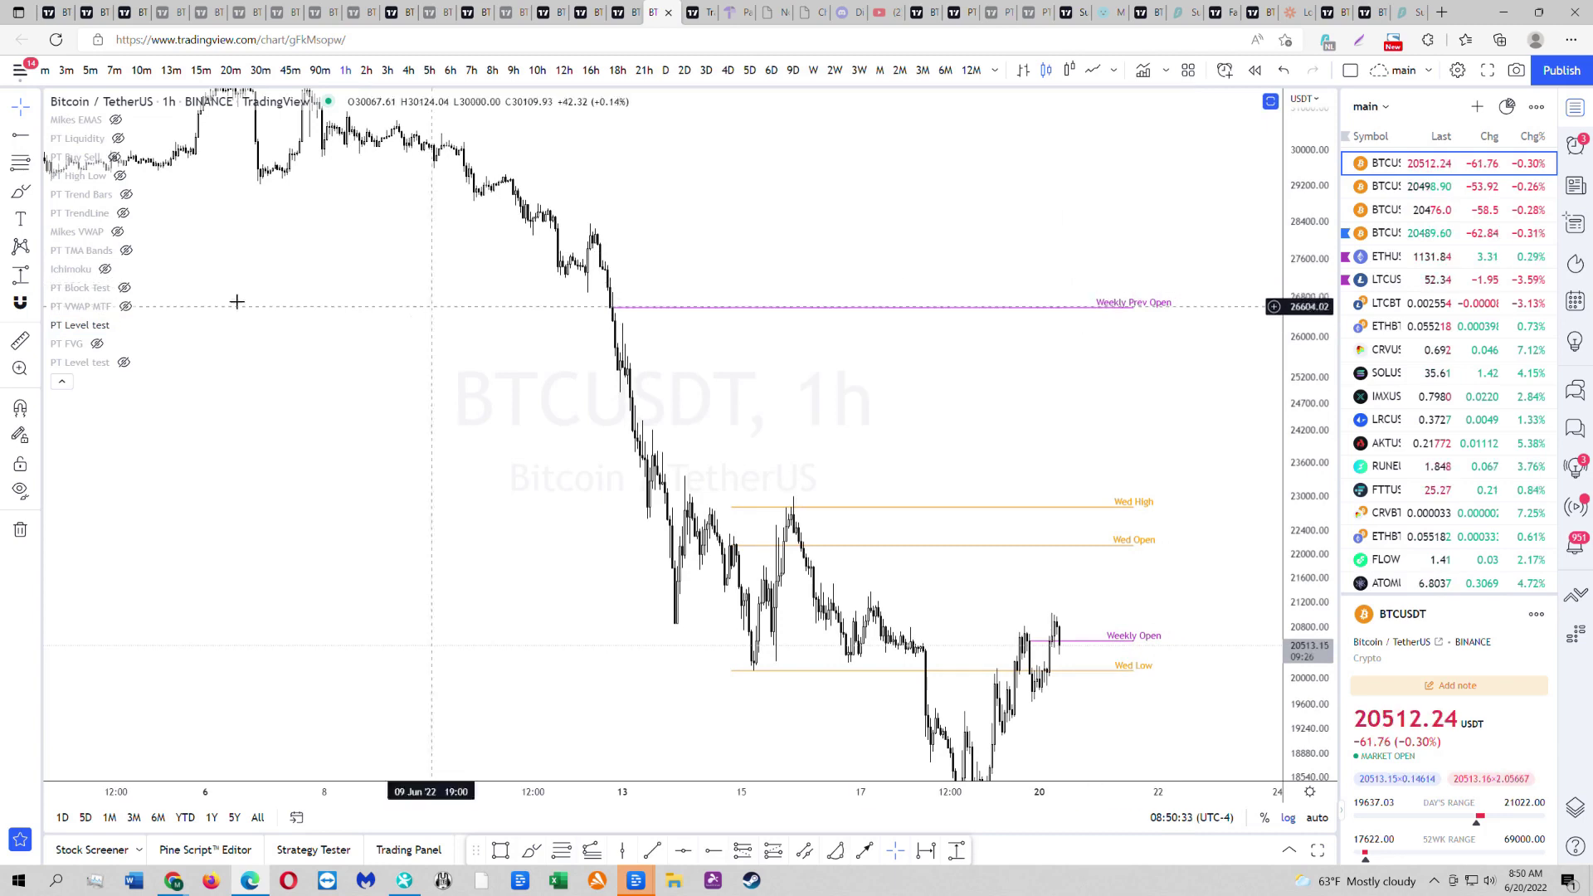
{"action": "left_click", "coordinate": [145, 325]}
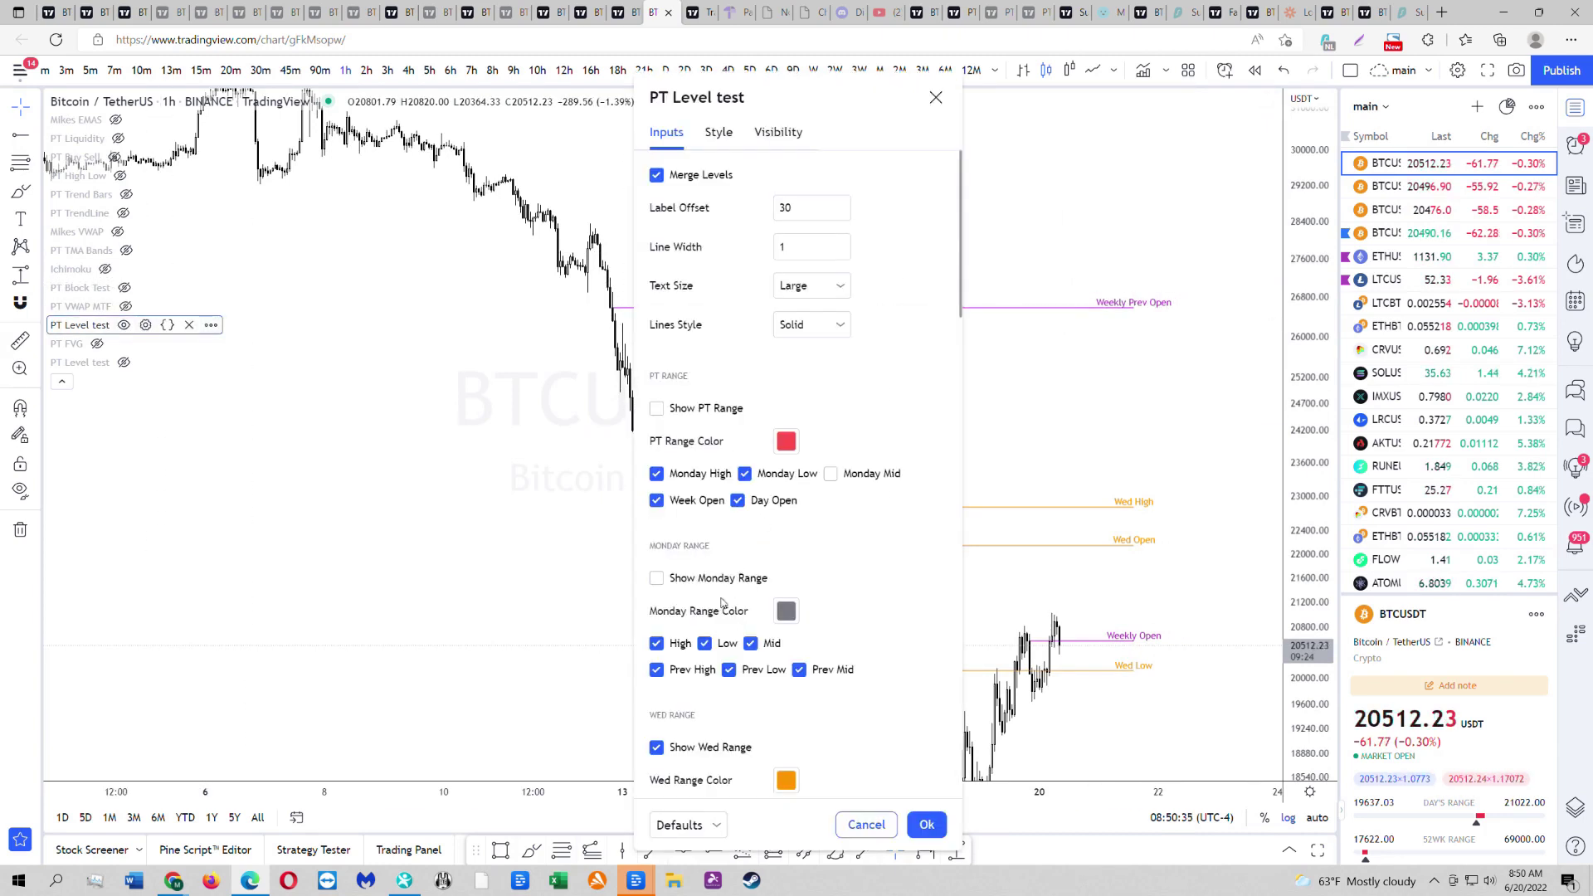
{"action": "left_click", "coordinate": [1052, 435]}
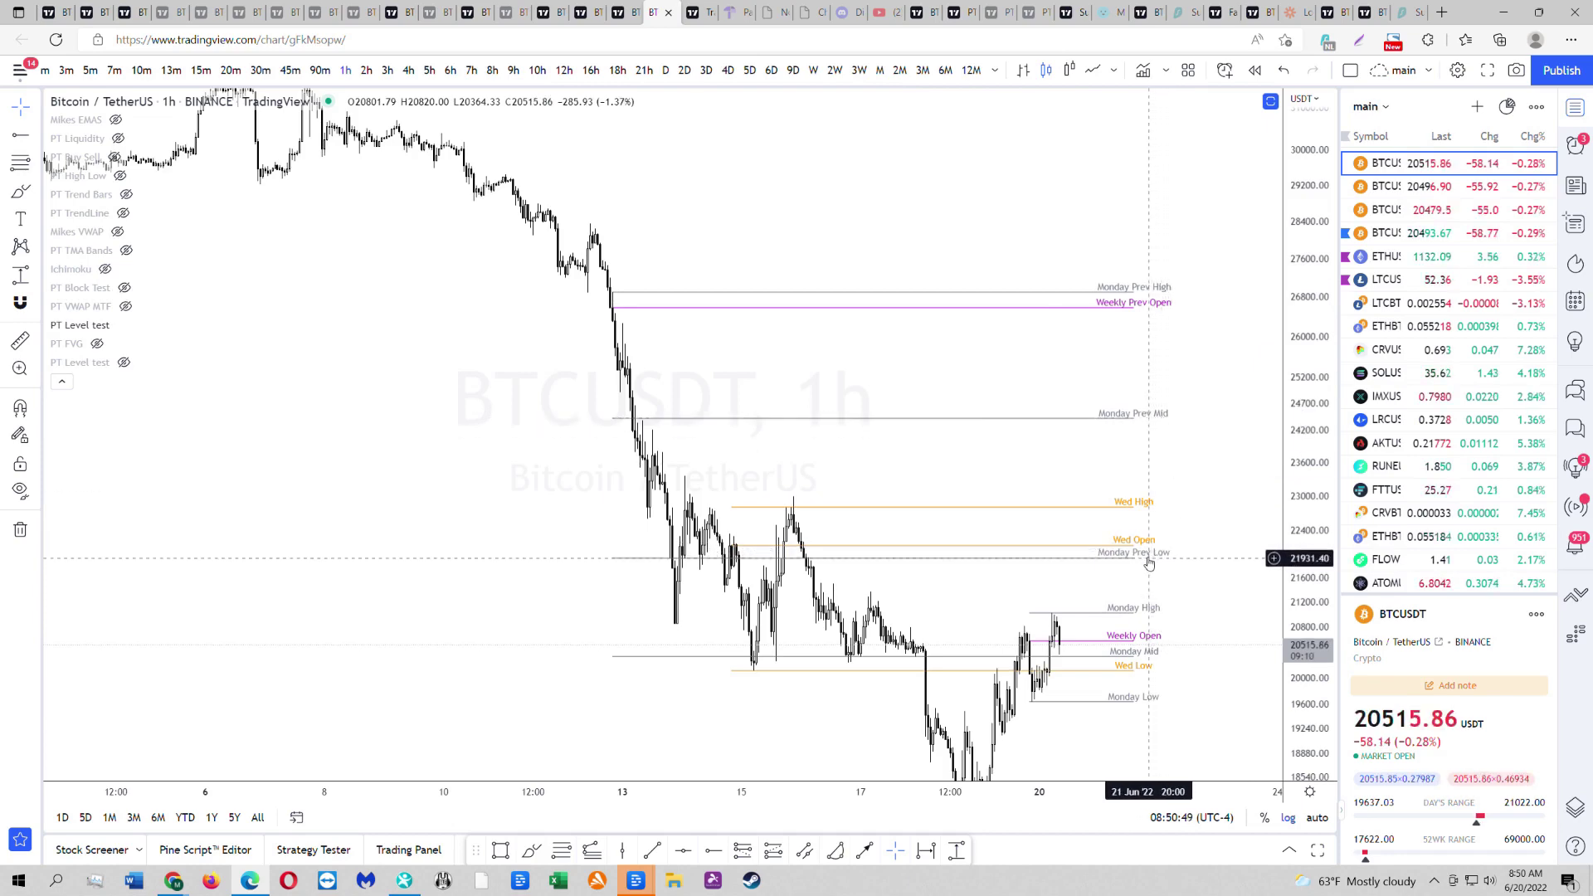
- Brush a circle around the Monday Prev Low label and turn off the Monday range's current High, Low and Mid levels
{"action": "mouse_move", "coordinate": [1149, 564]}
{"action": "left_mouse_down"}
{"action": "mouse_move", "coordinate": [1145, 406]}
{"action": "mouse_move", "coordinate": [1081, 385]}
{"action": "left_mouse_up"}
{"action": "mouse_move", "coordinate": [87, 330]}
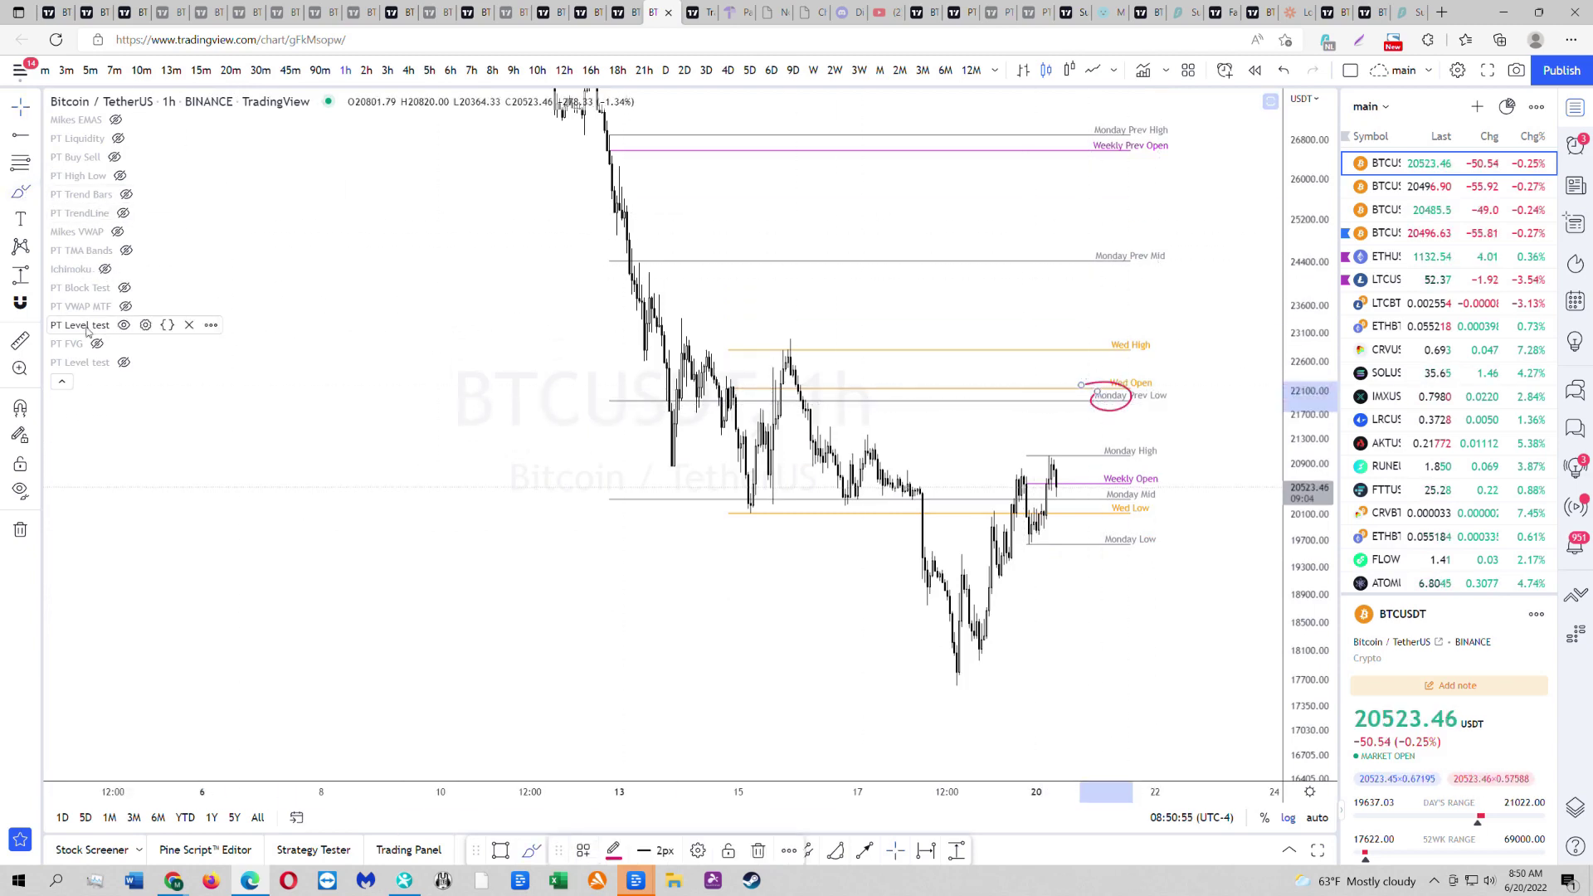
{"action": "left_click", "coordinate": [146, 325]}
{"action": "scroll", "coordinate": [711, 565], "scroll_direction": "down", "scroll_amount": 2}
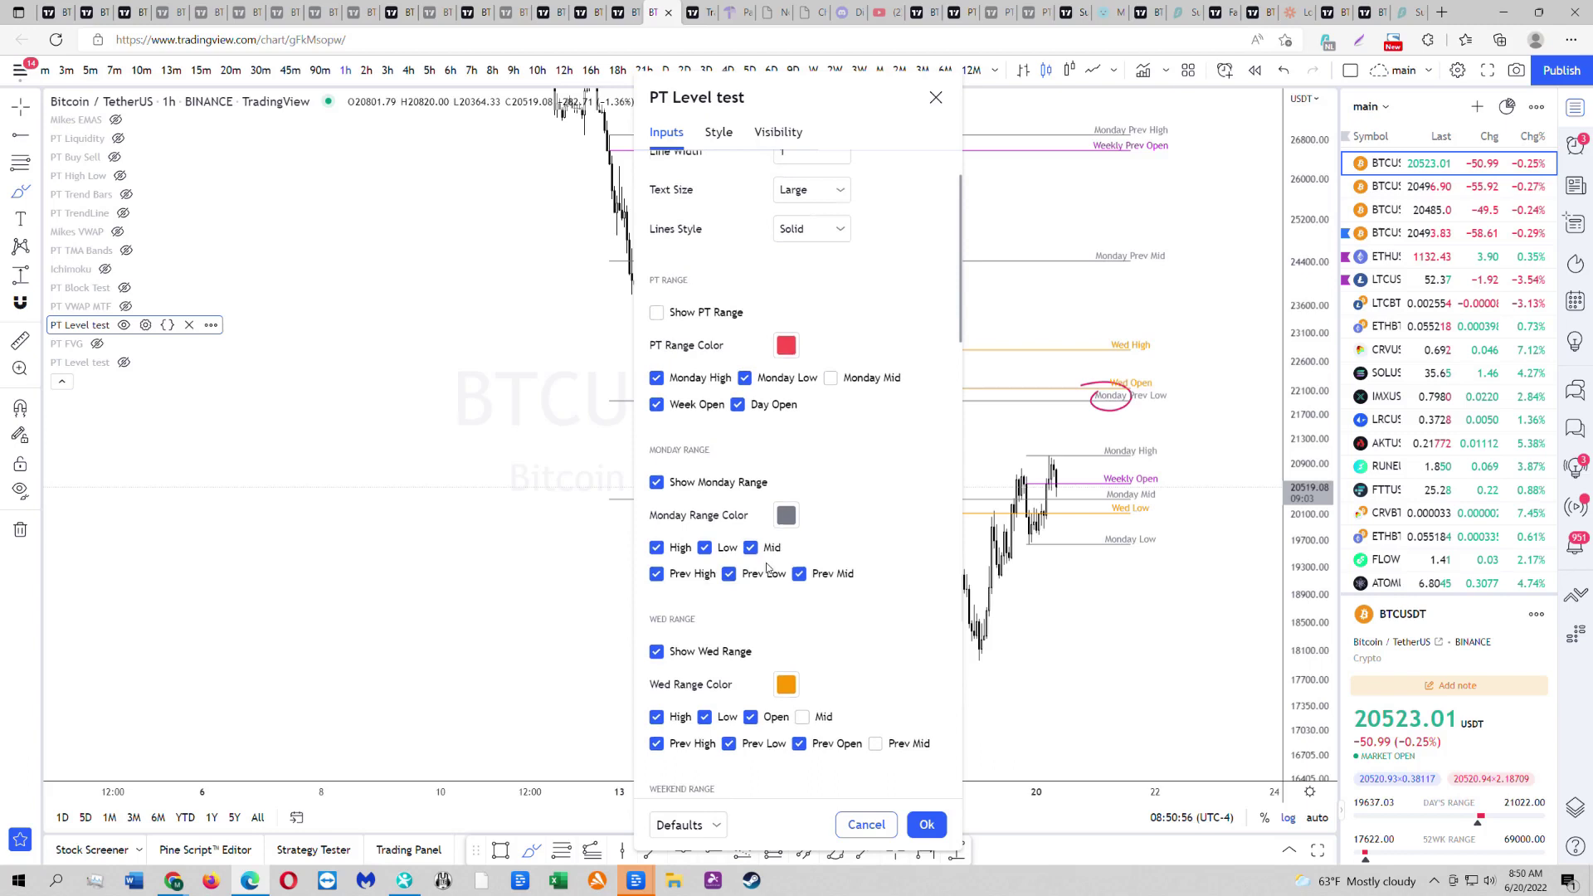
{"action": "left_click", "coordinate": [706, 547]}
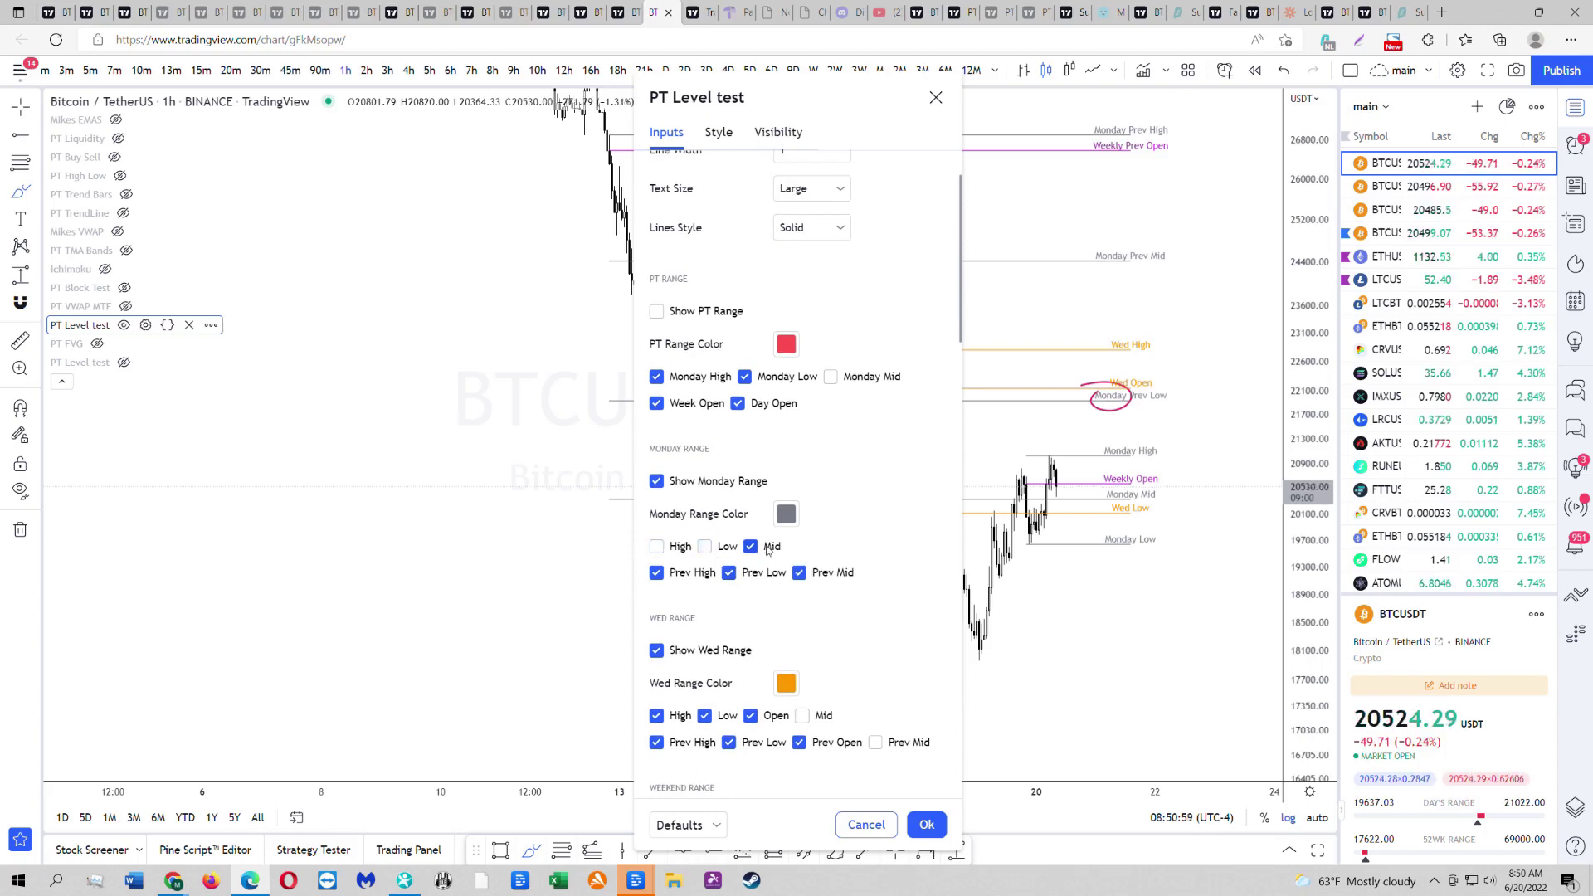
{"action": "left_click", "coordinate": [927, 824]}
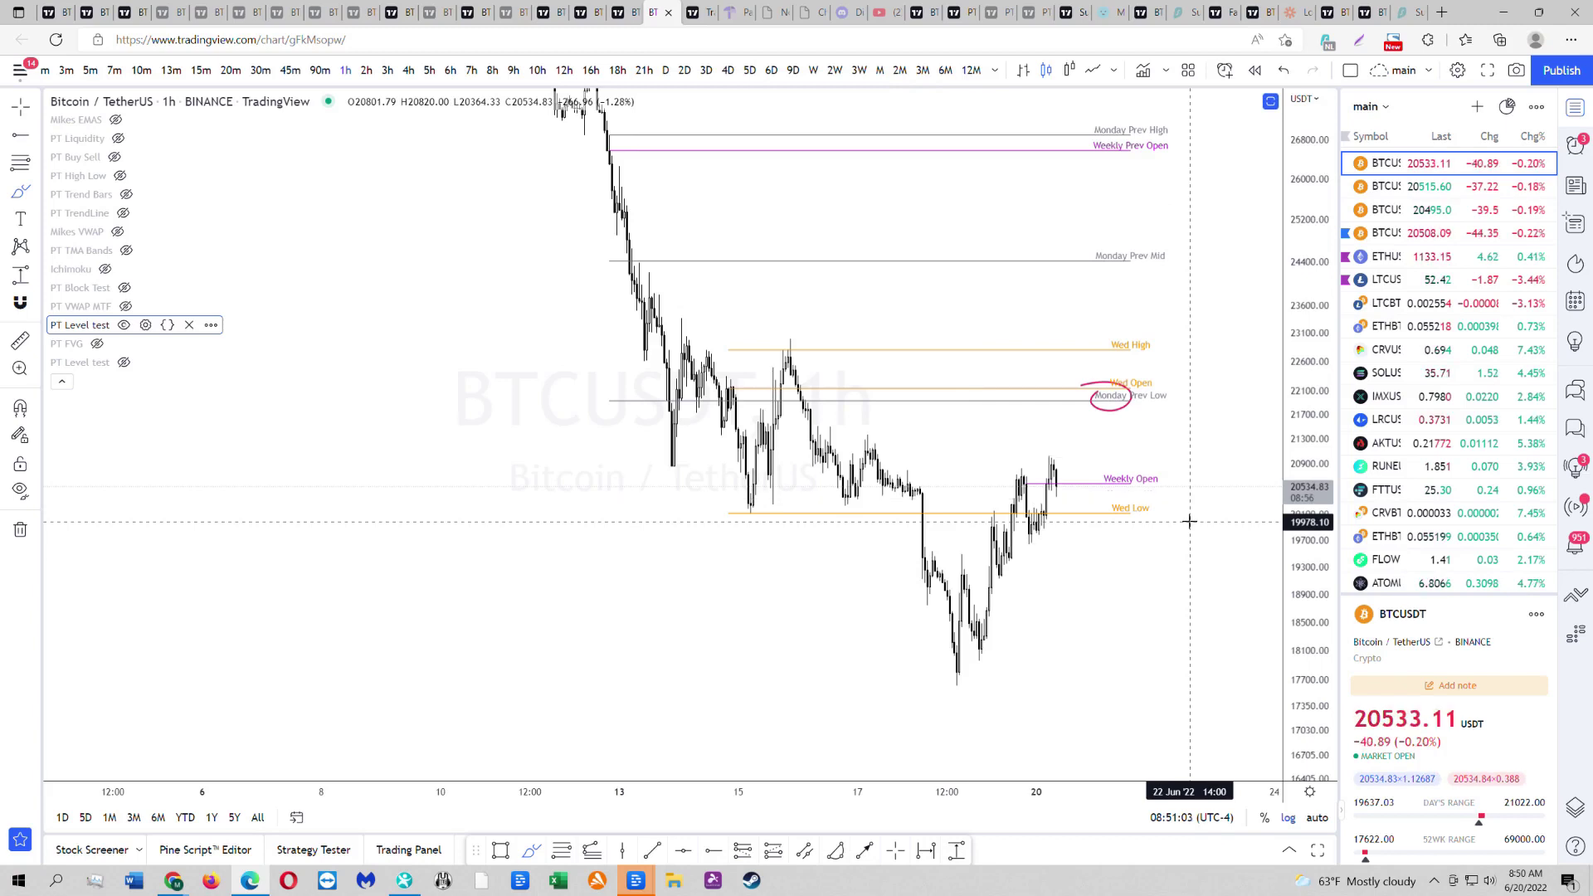
{"action": "scroll", "coordinate": [1186, 521], "scroll_direction": "down", "scroll_amount": 2}
{"action": "double_click", "coordinate": [1290, 518]}
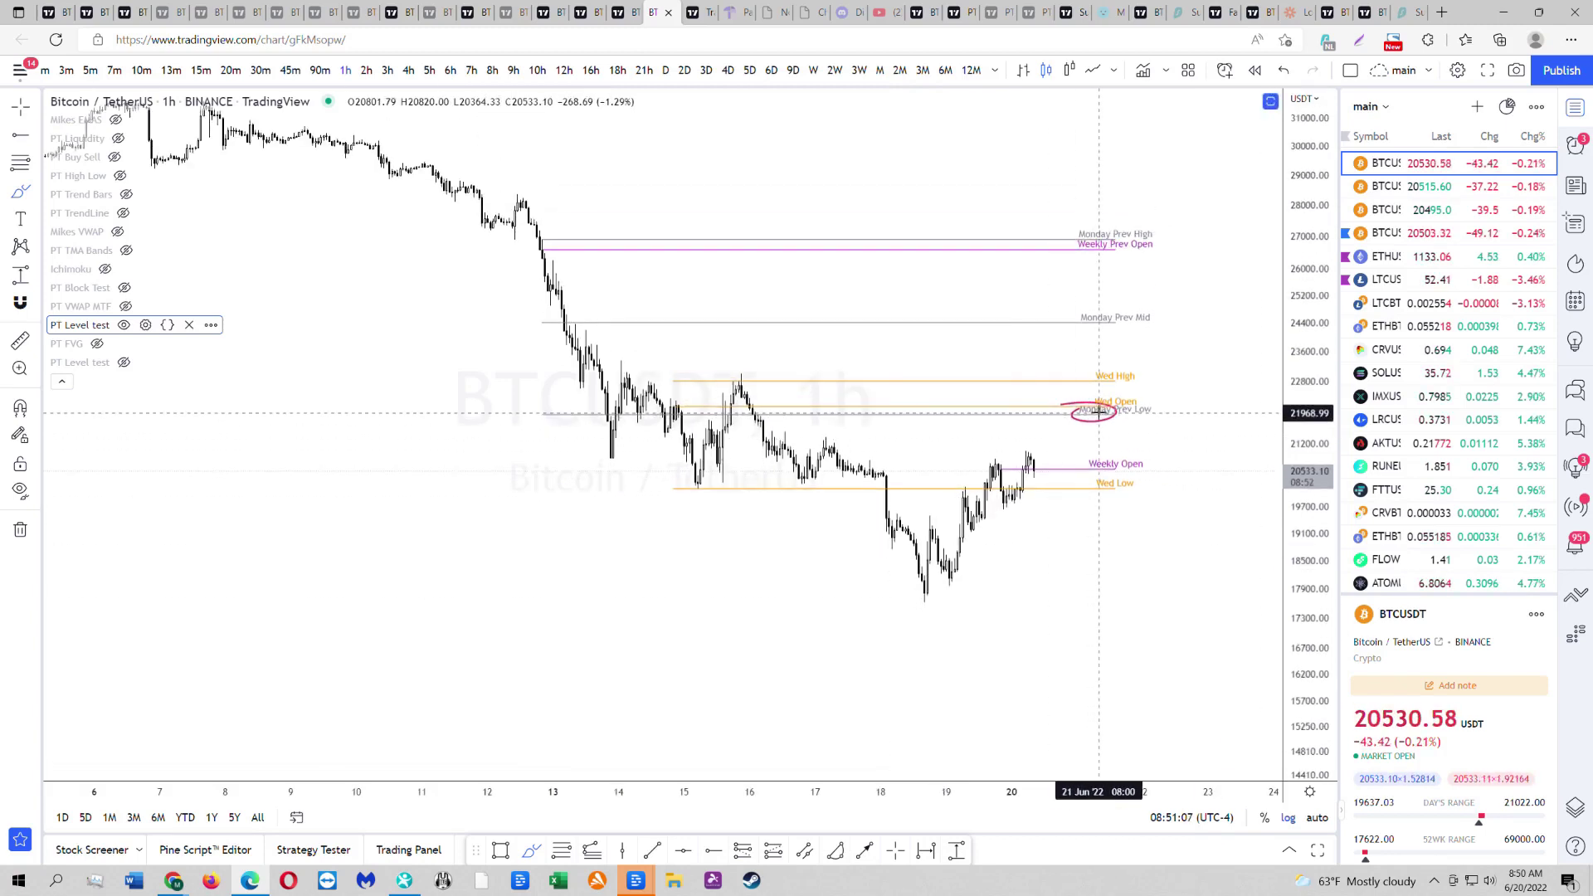
- Brush projection paths from the current price towards Monday Prev Low, Mid and High, including a downward rejection, and circle the upper targets
{"action": "mouse_move", "coordinate": [1038, 459]}
{"action": "left_mouse_down"}
{"action": "mouse_move", "coordinate": [1075, 415]}
{"action": "mouse_move", "coordinate": [1082, 535]}
{"action": "left_mouse_up"}
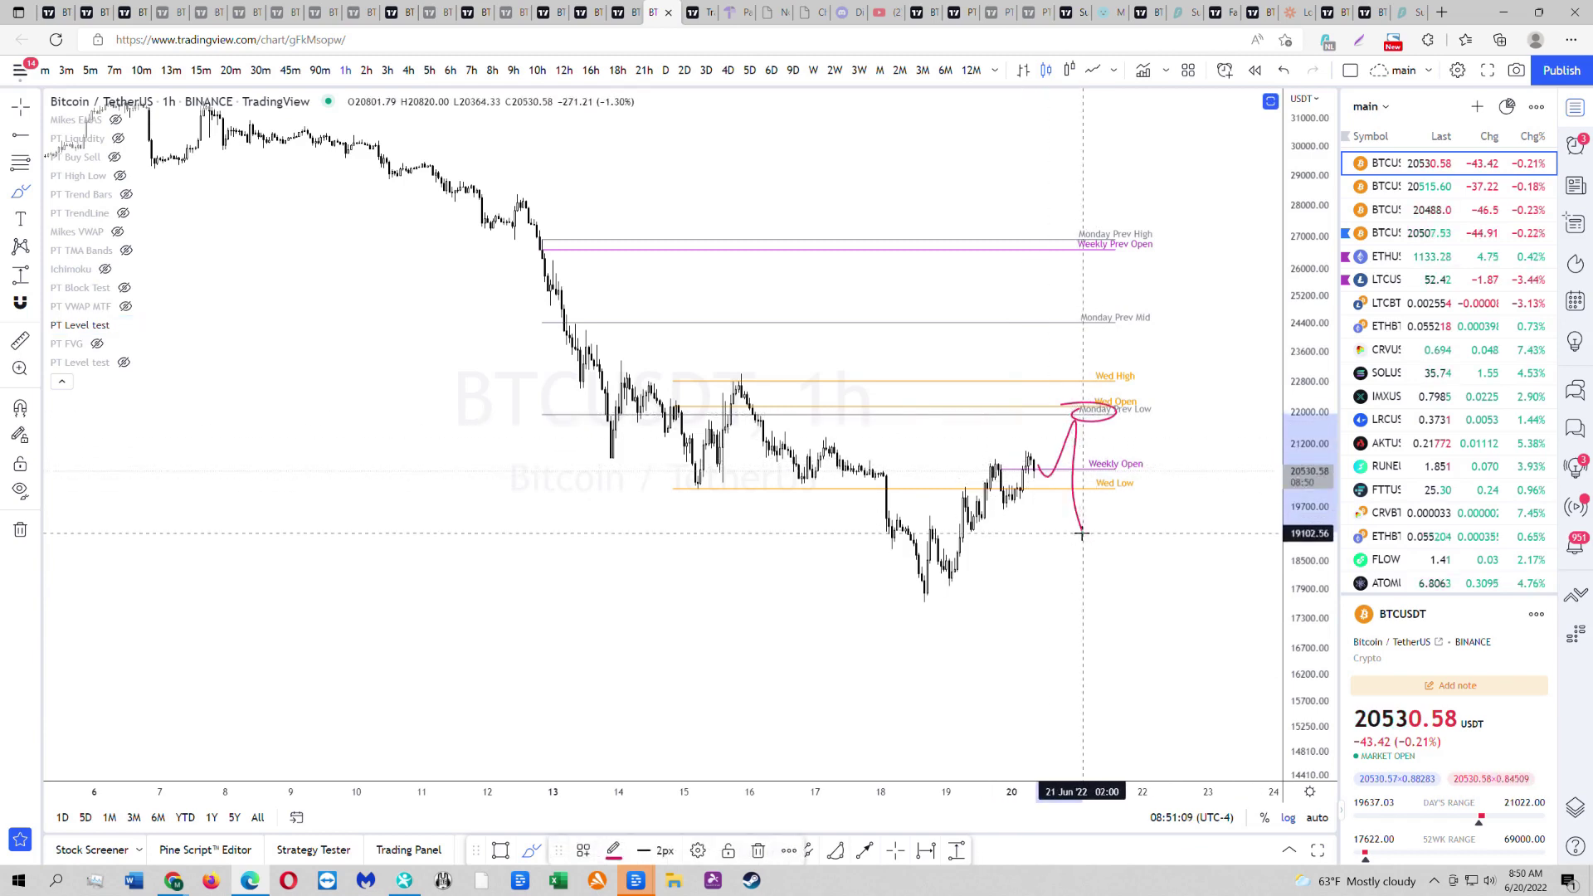
{"action": "mouse_move", "coordinate": [1030, 469]}
{"action": "left_mouse_down"}
{"action": "mouse_move", "coordinate": [1038, 436]}
{"action": "mouse_move", "coordinate": [1089, 399]}
{"action": "mouse_move", "coordinate": [1110, 342]}
{"action": "mouse_move", "coordinate": [1088, 329]}
{"action": "mouse_move", "coordinate": [1101, 303]}
{"action": "mouse_move", "coordinate": [1163, 232]}
{"action": "mouse_move", "coordinate": [1077, 236]}
{"action": "left_mouse_up"}
{"action": "scroll", "coordinate": [1090, 241], "scroll_direction": "down", "scroll_amount": 2}
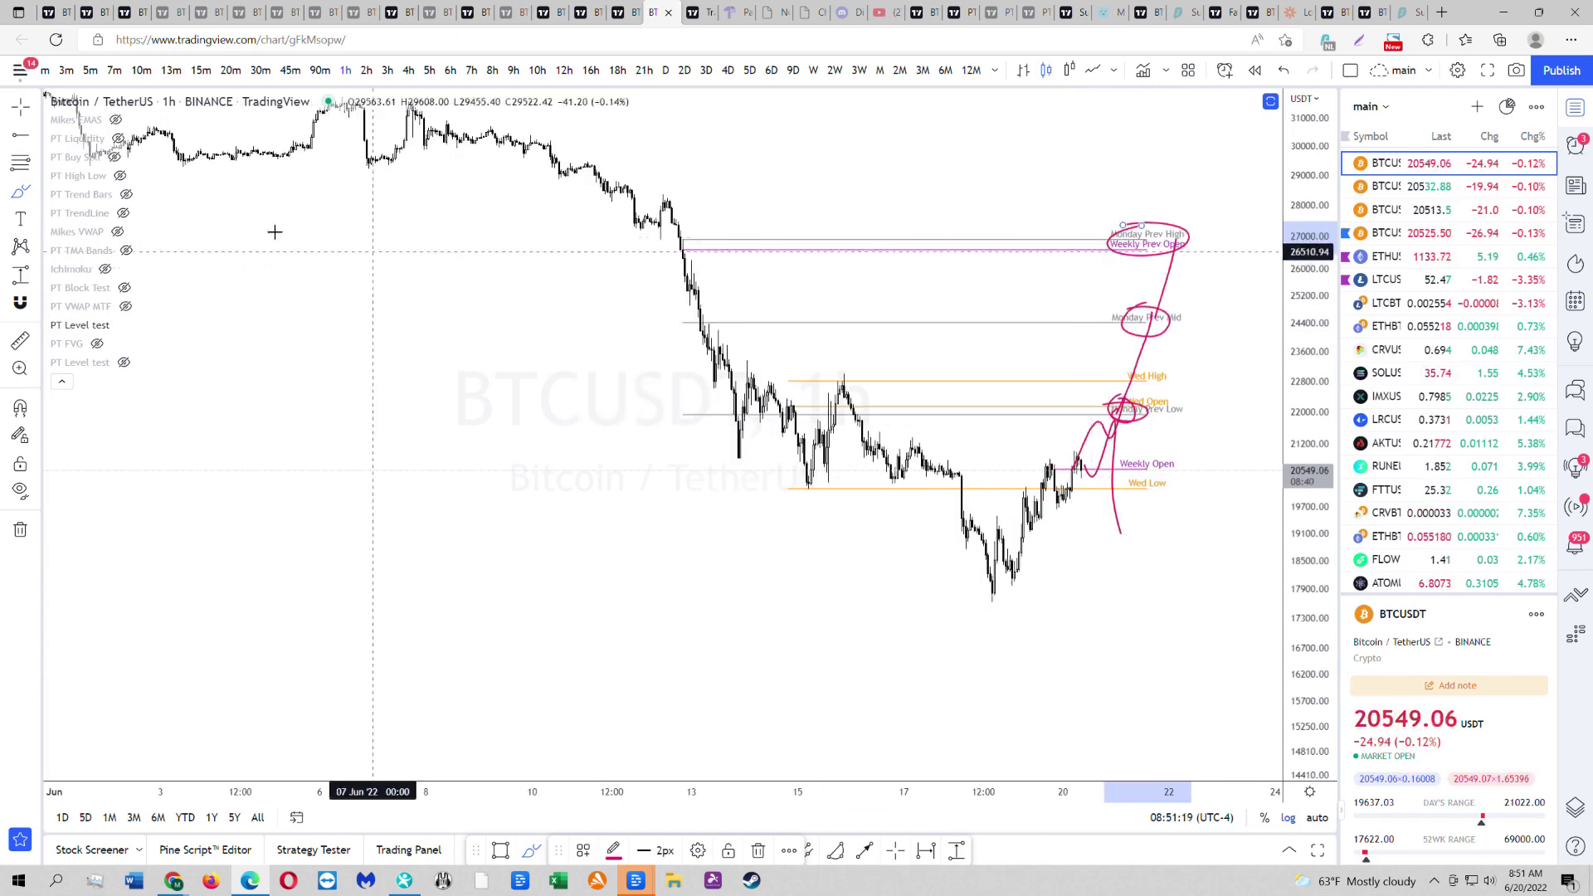
- Place a horizontal ray at 27,792.49 just above Monday Prev High and extend its start back to the 10 May candle on the 4-hour timeframe
{"action": "left_click", "coordinate": [20, 136]}
{"action": "left_click", "coordinate": [635, 214]}
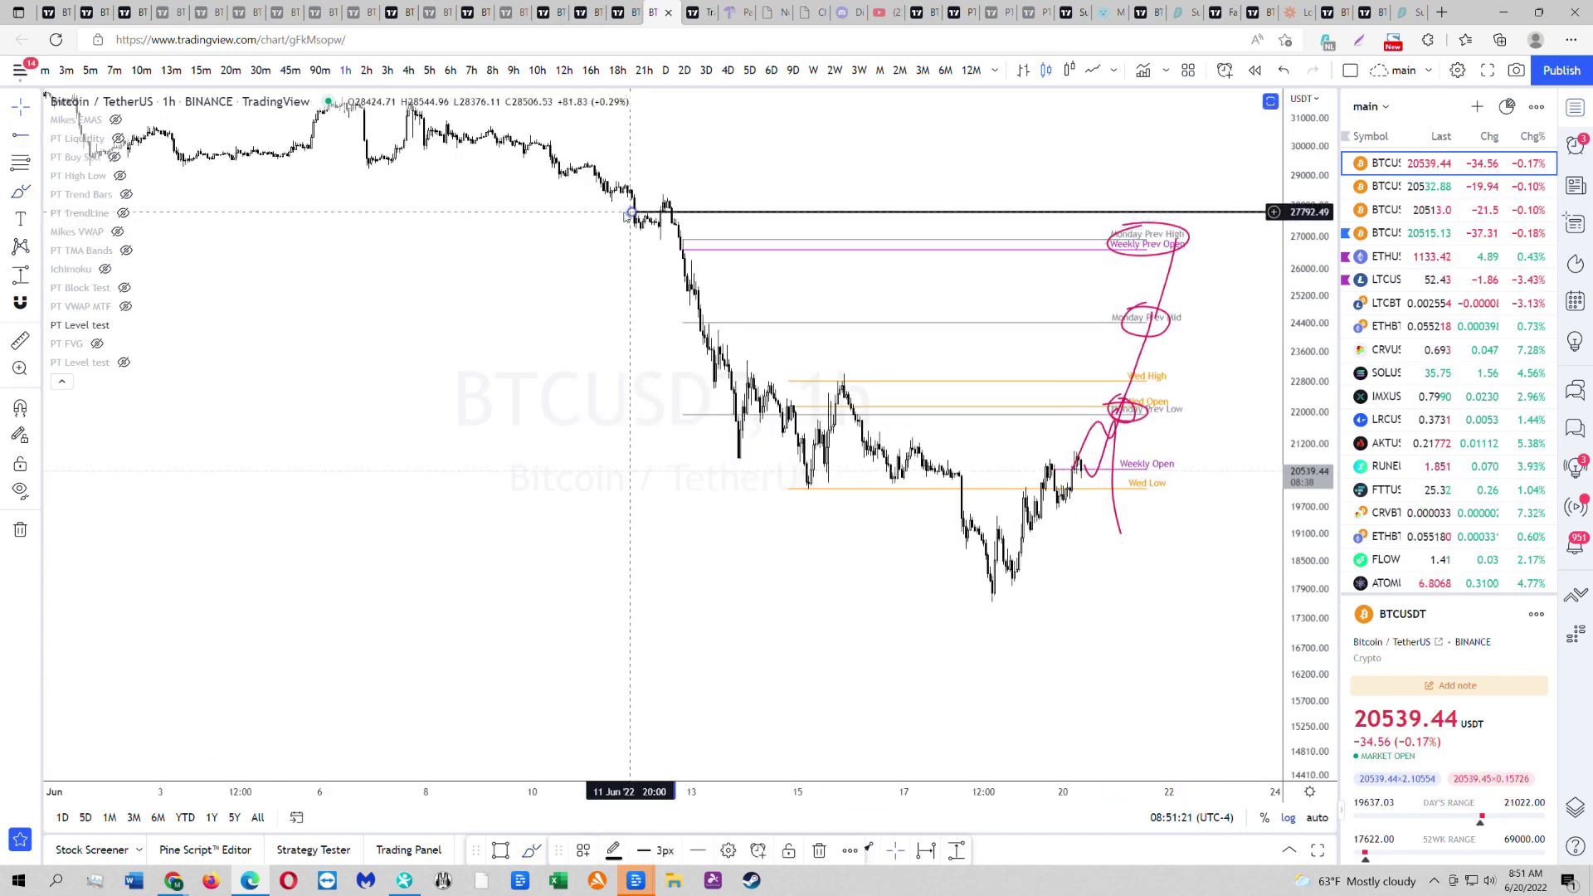
{"action": "left_click_drag", "start_coordinate": [634, 214], "coordinate": [616, 213]}
{"action": "scroll", "coordinate": [617, 218], "scroll_direction": "down", "scroll_amount": 3}
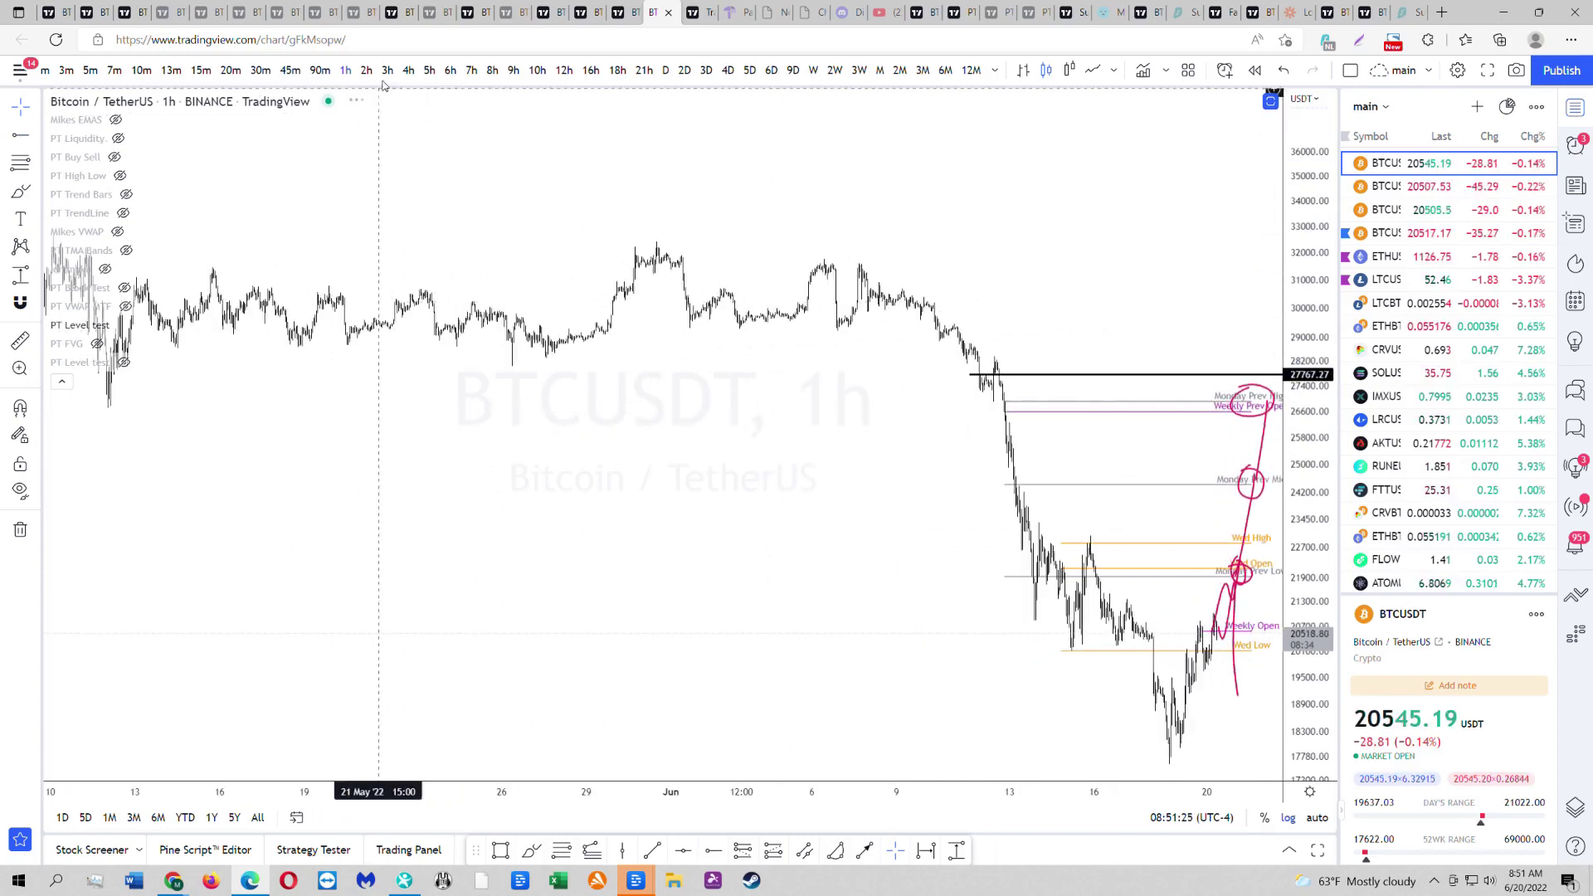
{"action": "left_click", "coordinate": [408, 69]}
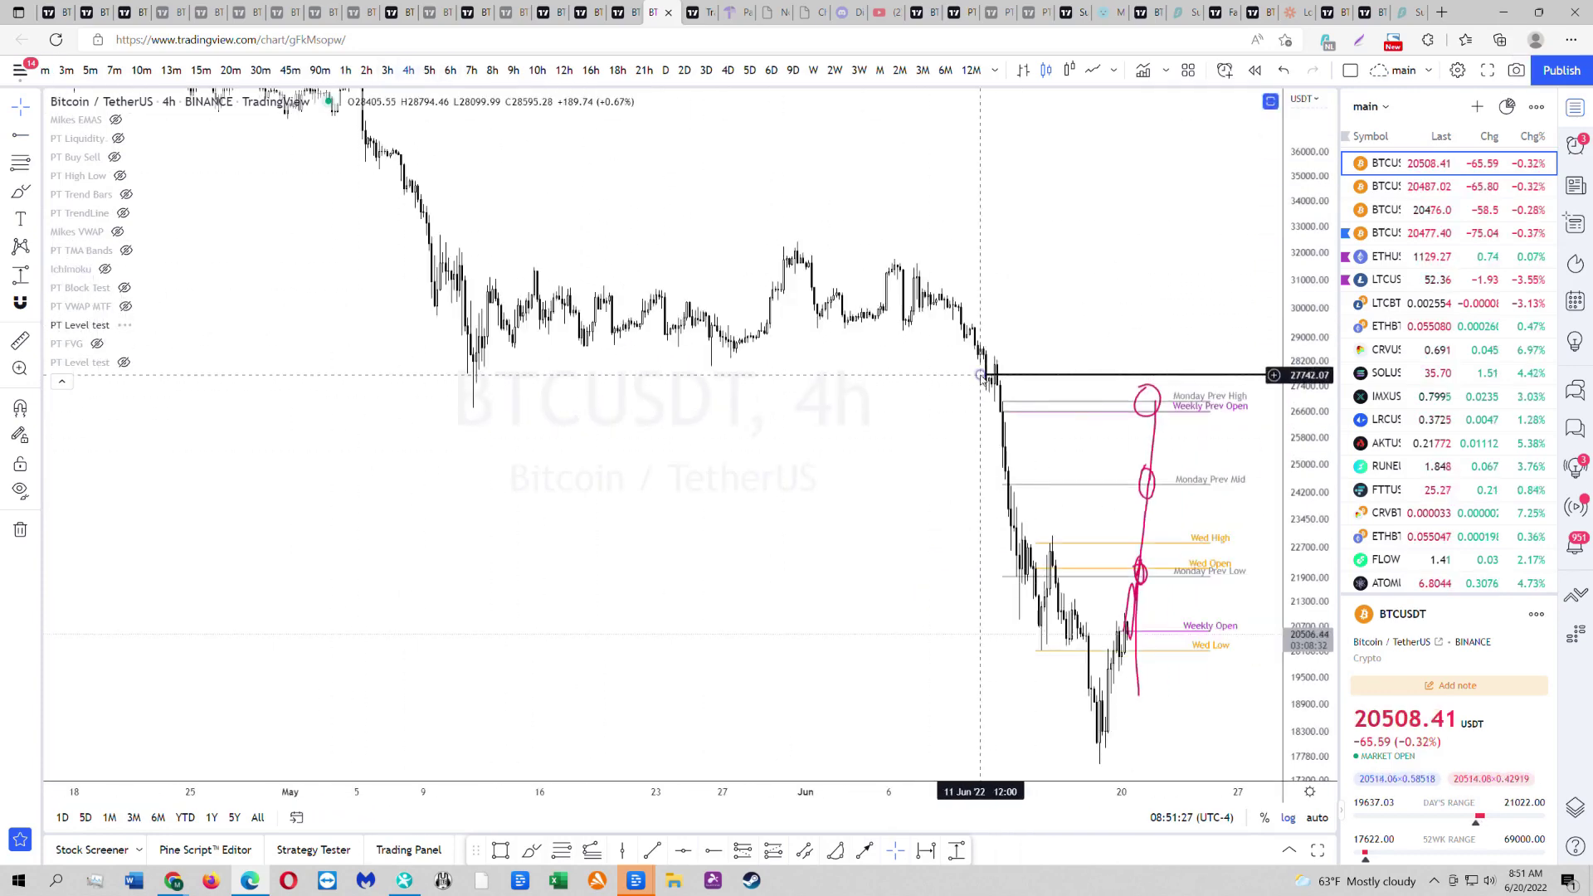
{"action": "left_click_drag", "start_coordinate": [1006, 376], "coordinate": [453, 374]}
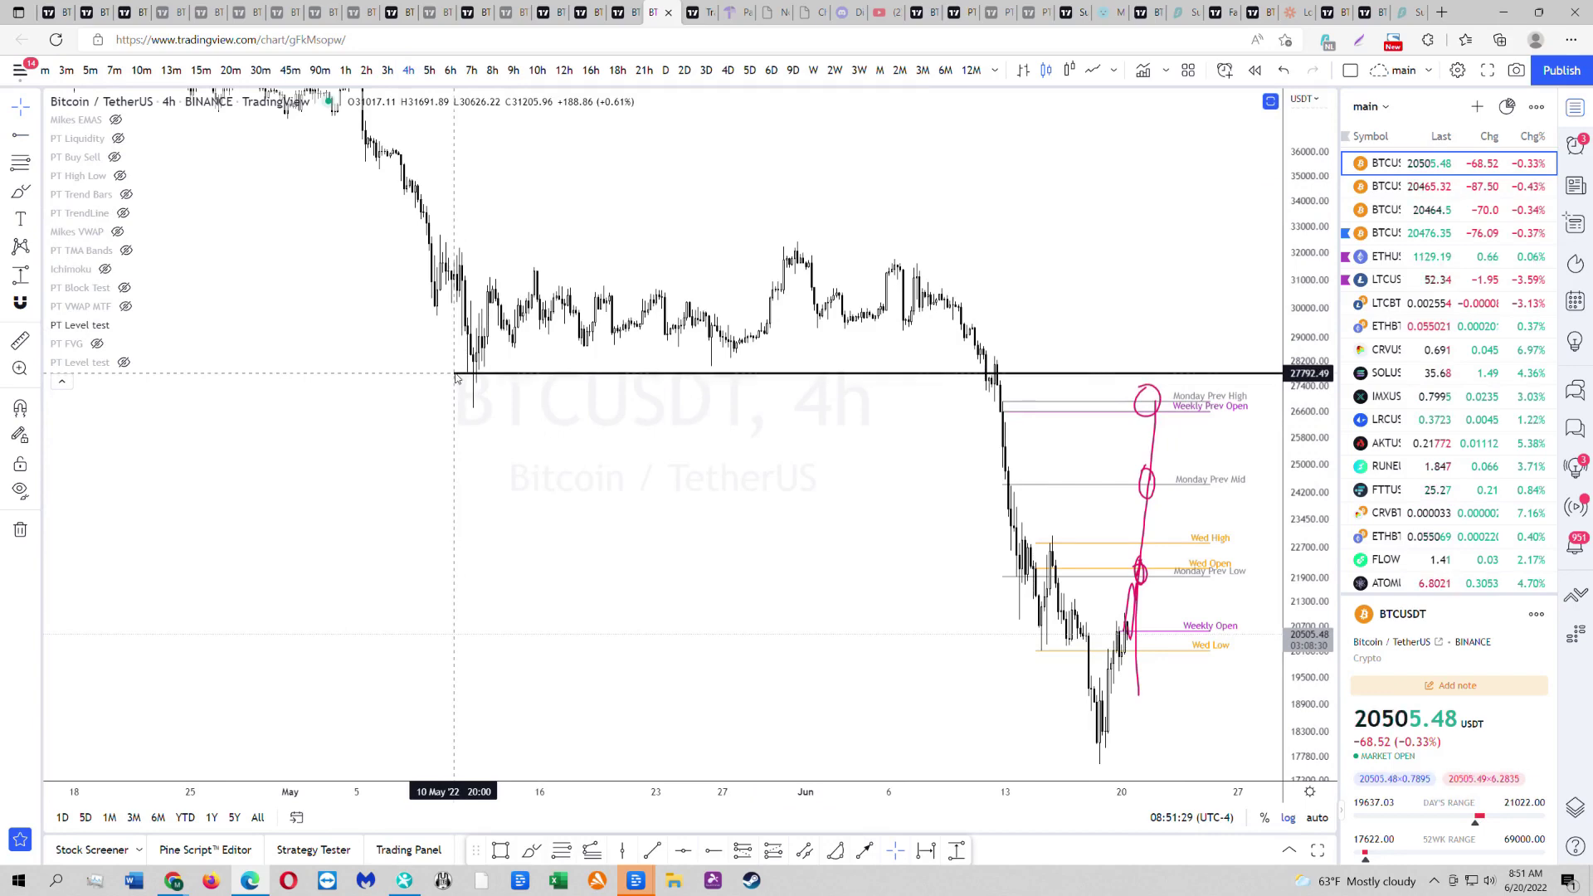
- Add a second horizontal ray at 27,416.58 just below the first, starting near 11 May
{"action": "left_click", "coordinate": [414, 362]}
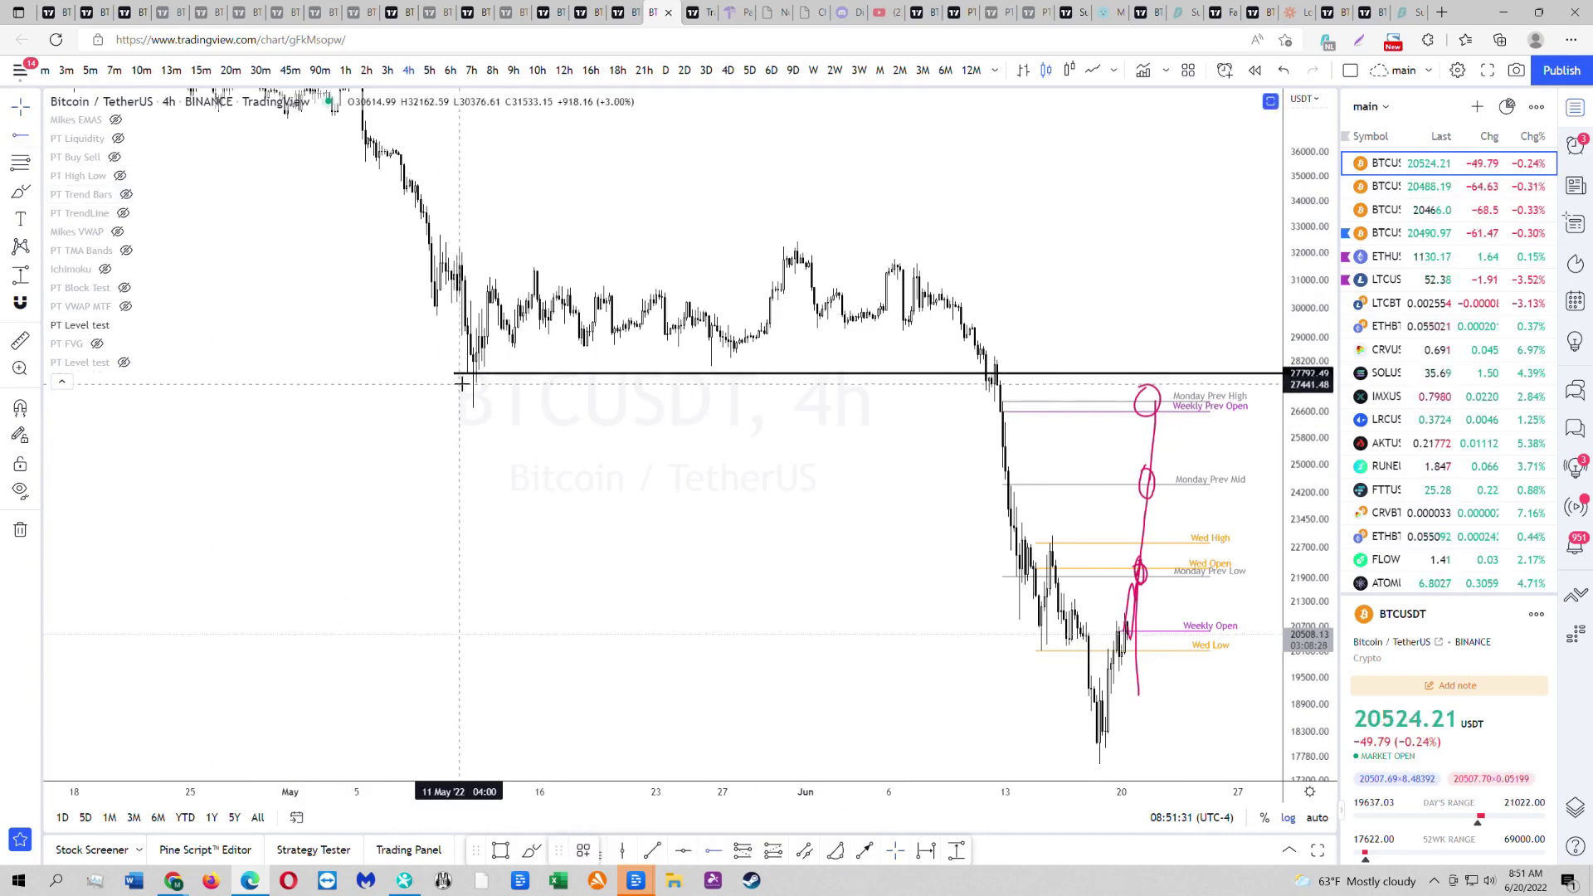
{"action": "left_click_drag", "start_coordinate": [1054, 383], "coordinate": [635, 357]}
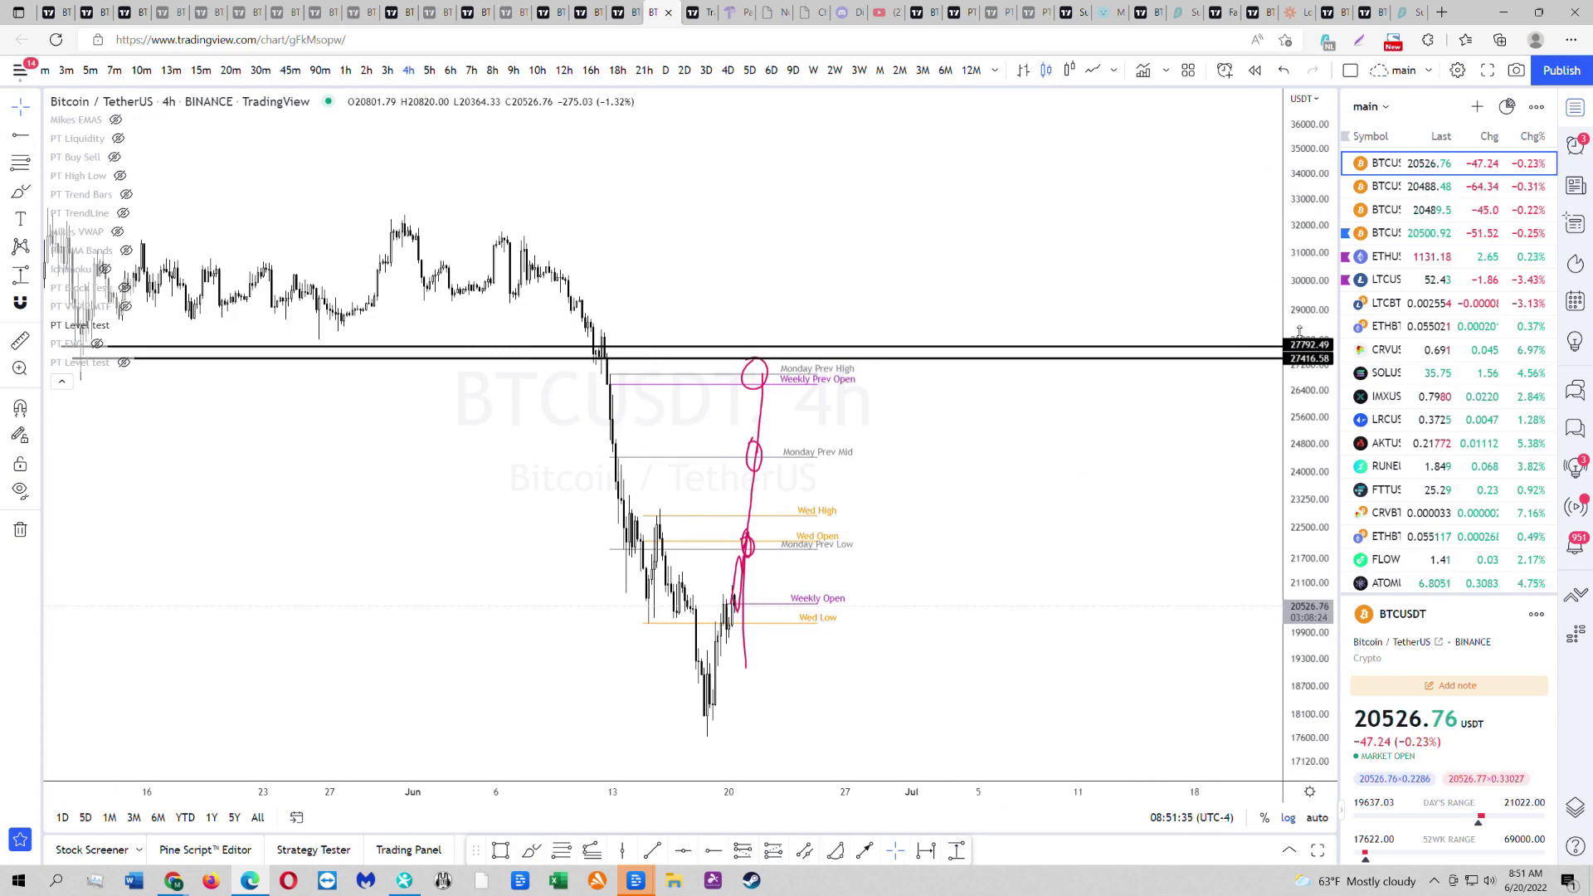
{"action": "scroll", "coordinate": [662, 304], "scroll_direction": "down", "scroll_amount": 2}
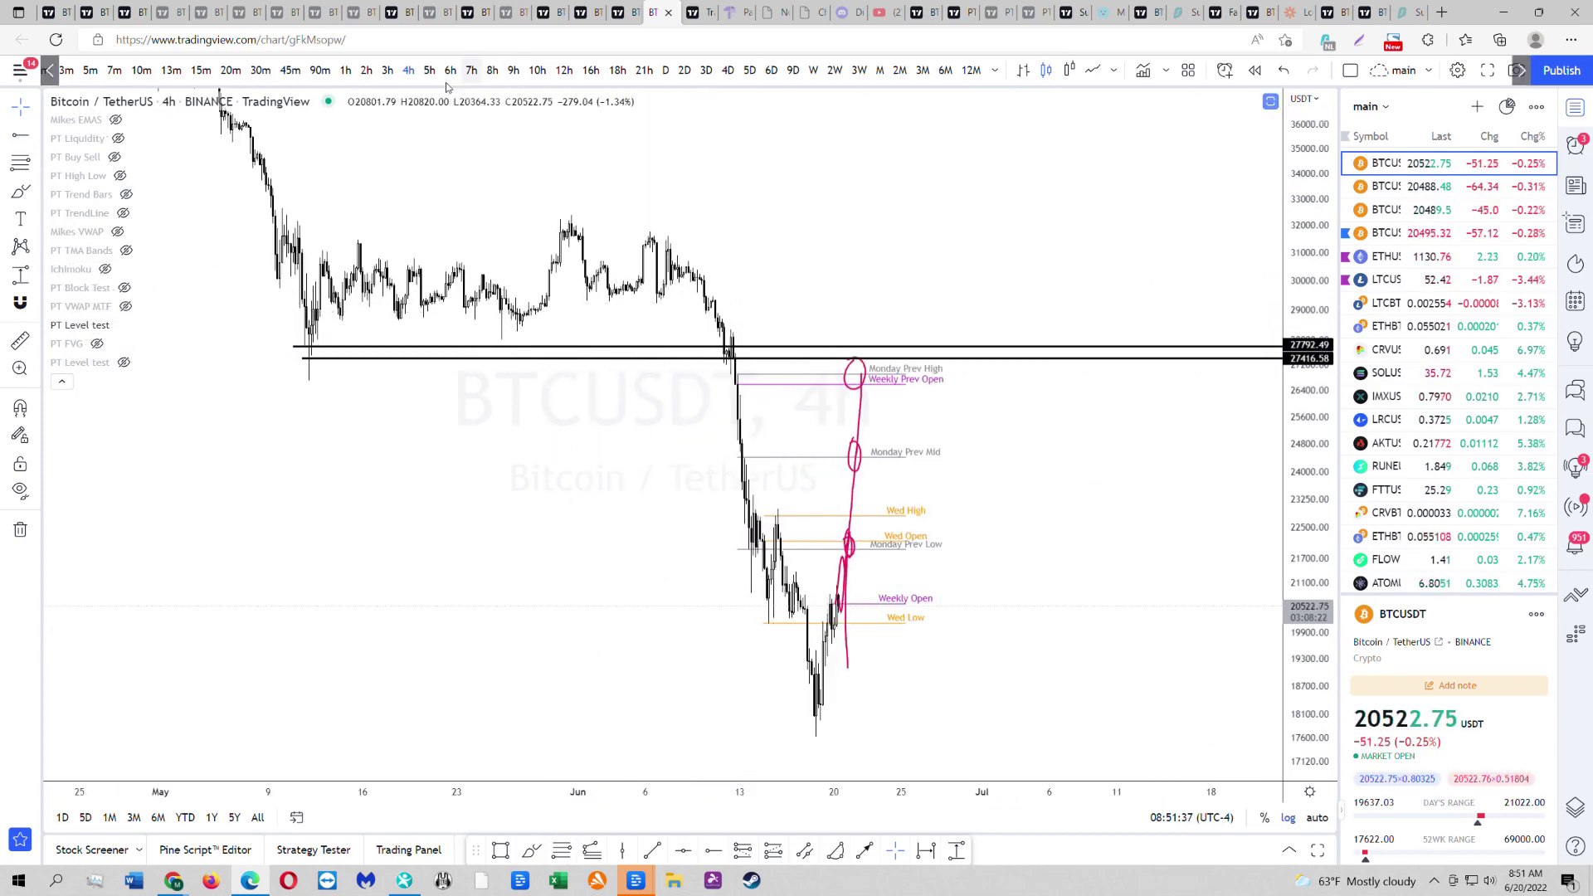
- Return to the 1-hour timeframe and examine recent price action against the marked levels and projections
{"action": "left_click", "coordinate": [345, 71]}
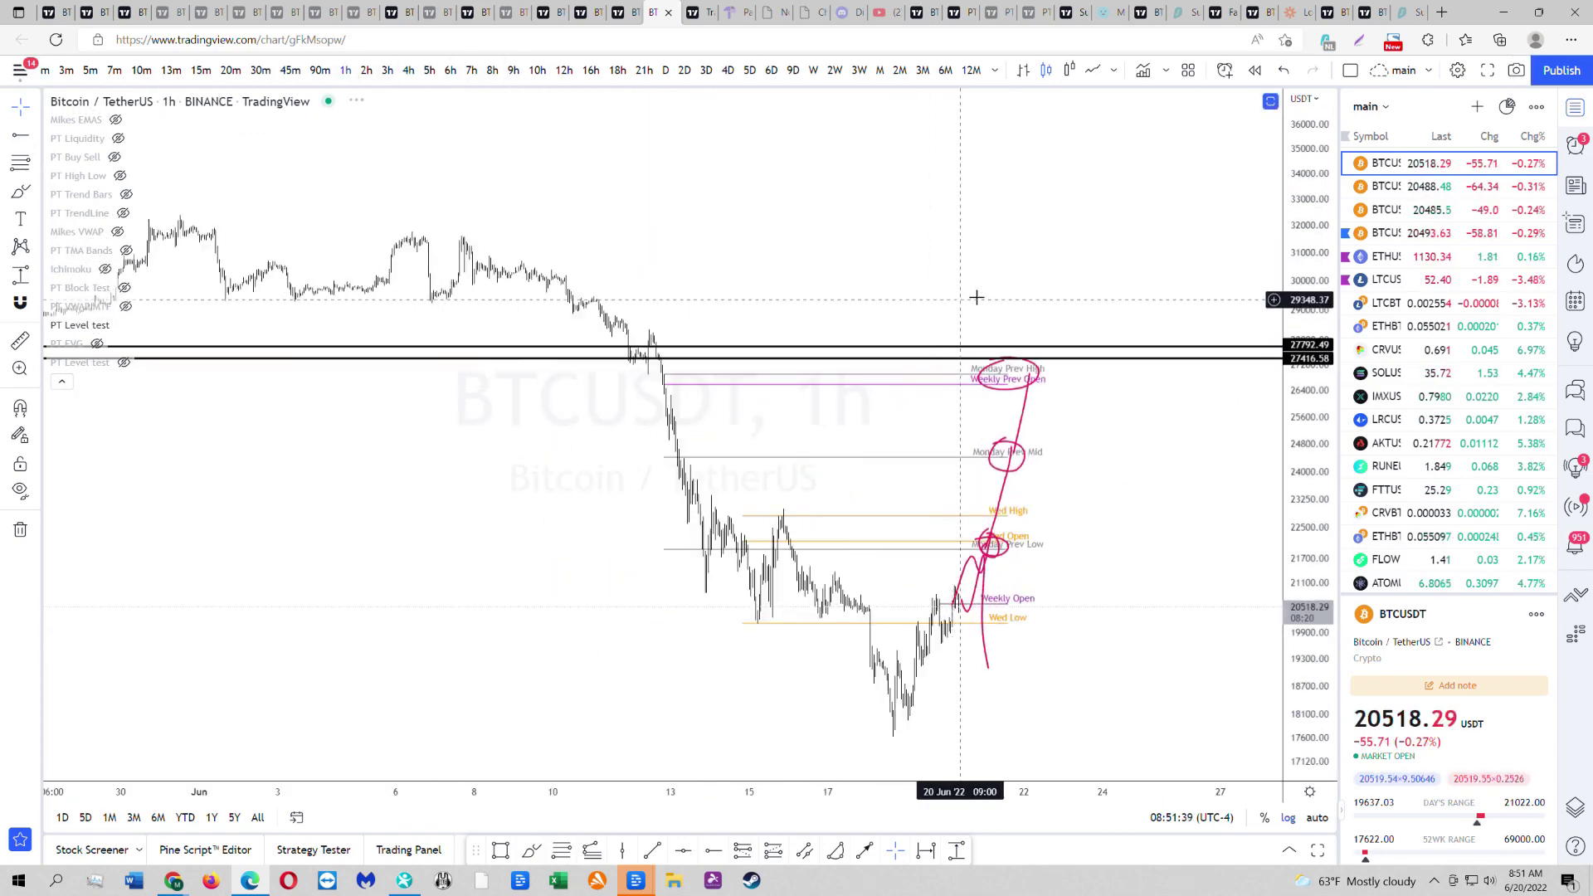
{"action": "left_click_drag", "start_coordinate": [1316, 527], "coordinate": [1315, 355]}
{"action": "scroll", "coordinate": [528, 378], "scroll_direction": "down", "scroll_amount": 1}
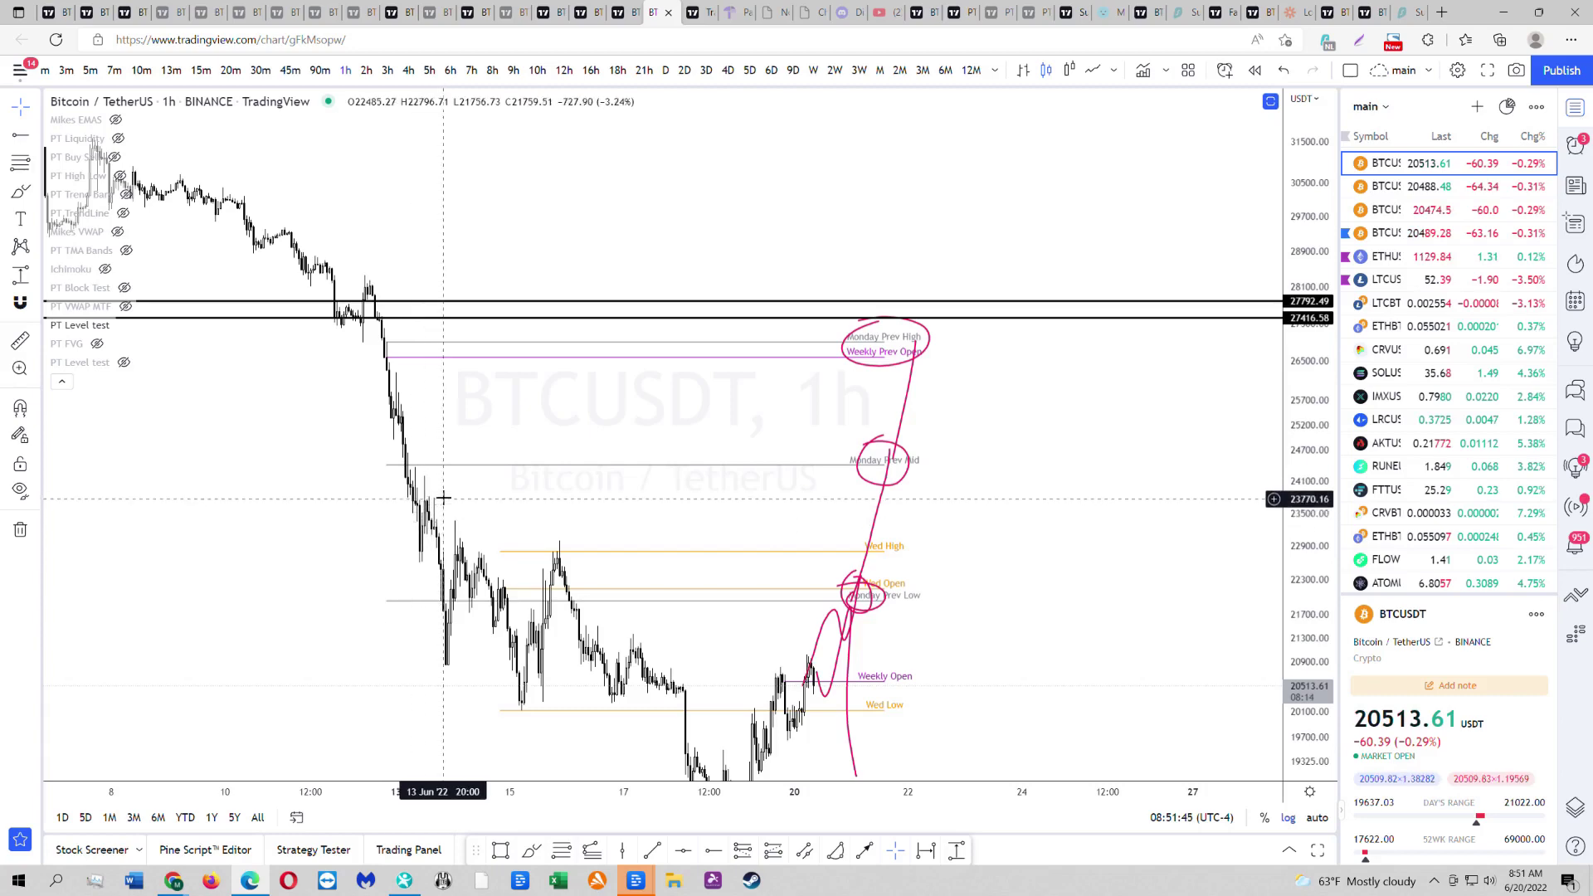
{"action": "left_click_drag", "start_coordinate": [567, 425], "coordinate": [711, 338]}
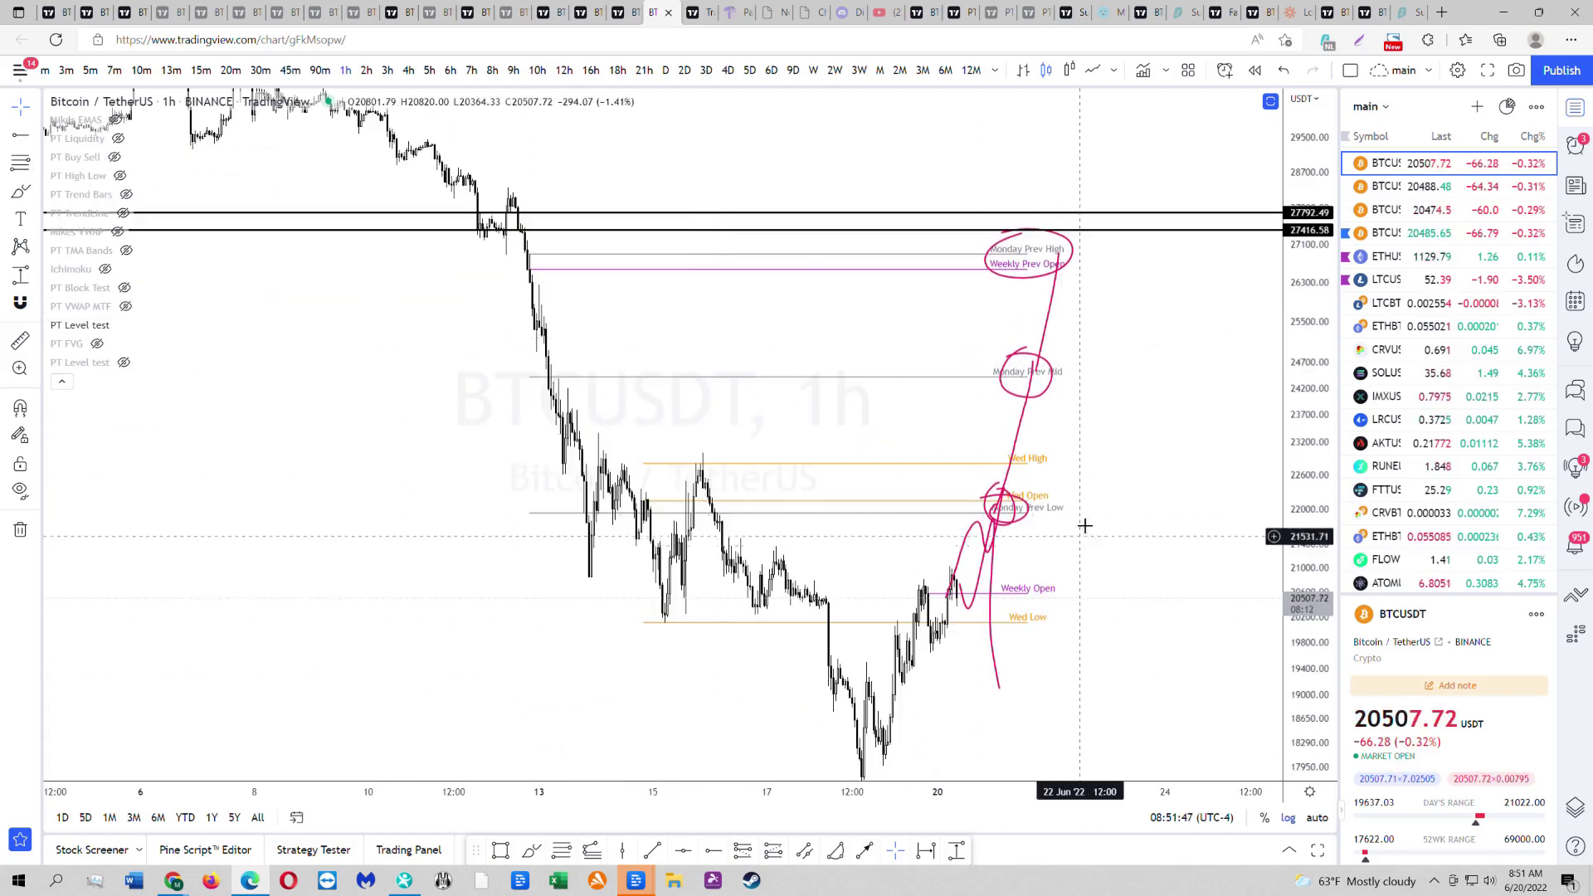
{"action": "scroll", "coordinate": [1084, 525], "scroll_direction": "up", "scroll_amount": 4}
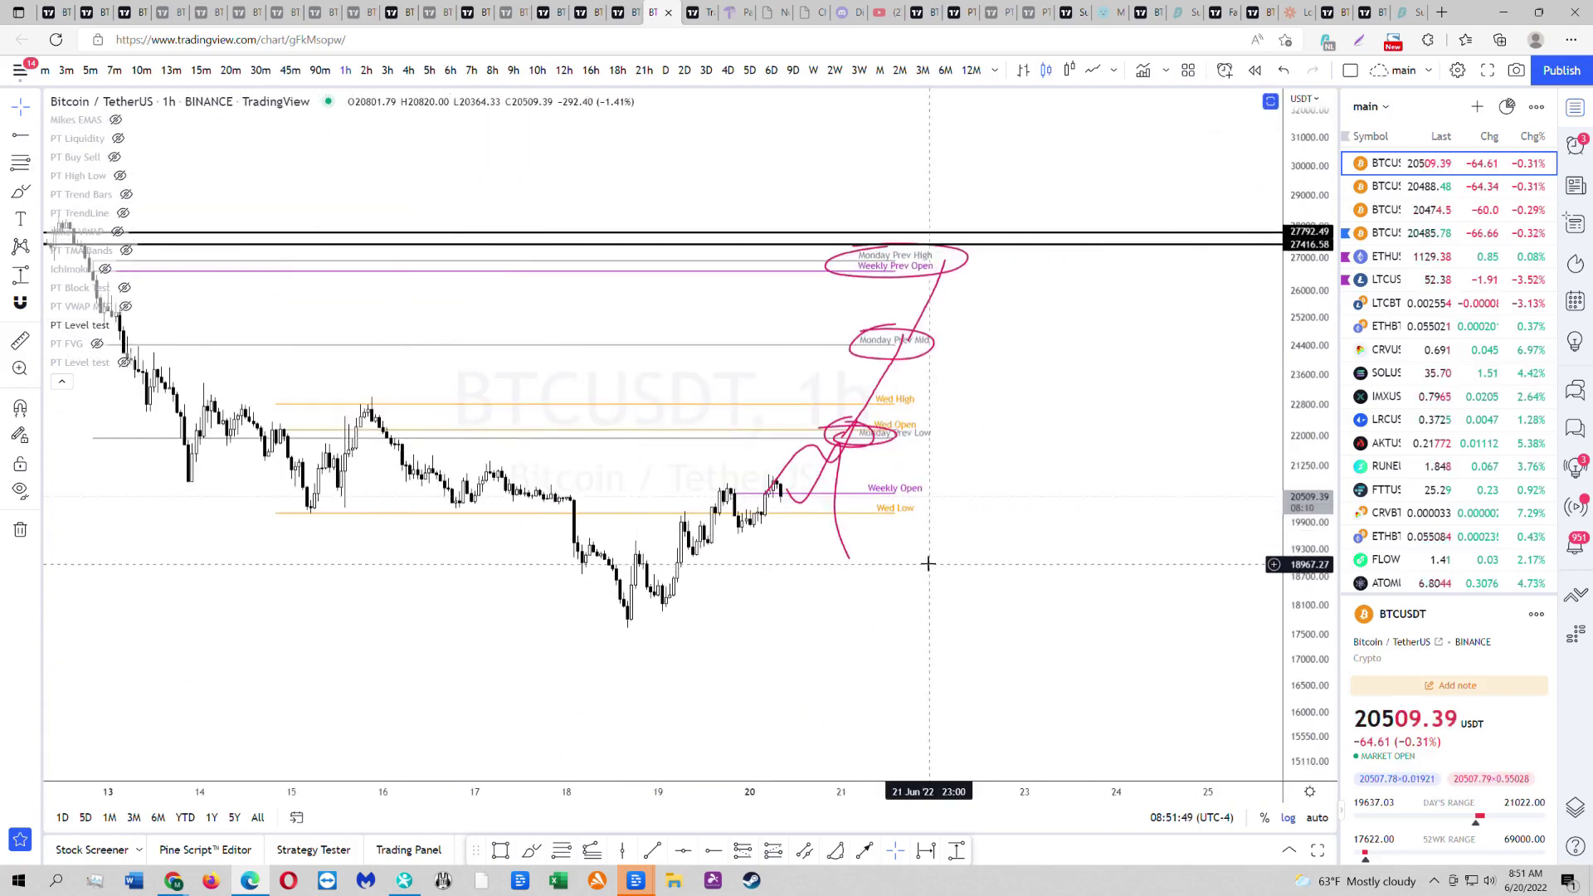
{"action": "left_click_drag", "start_coordinate": [929, 564], "coordinate": [1053, 572]}
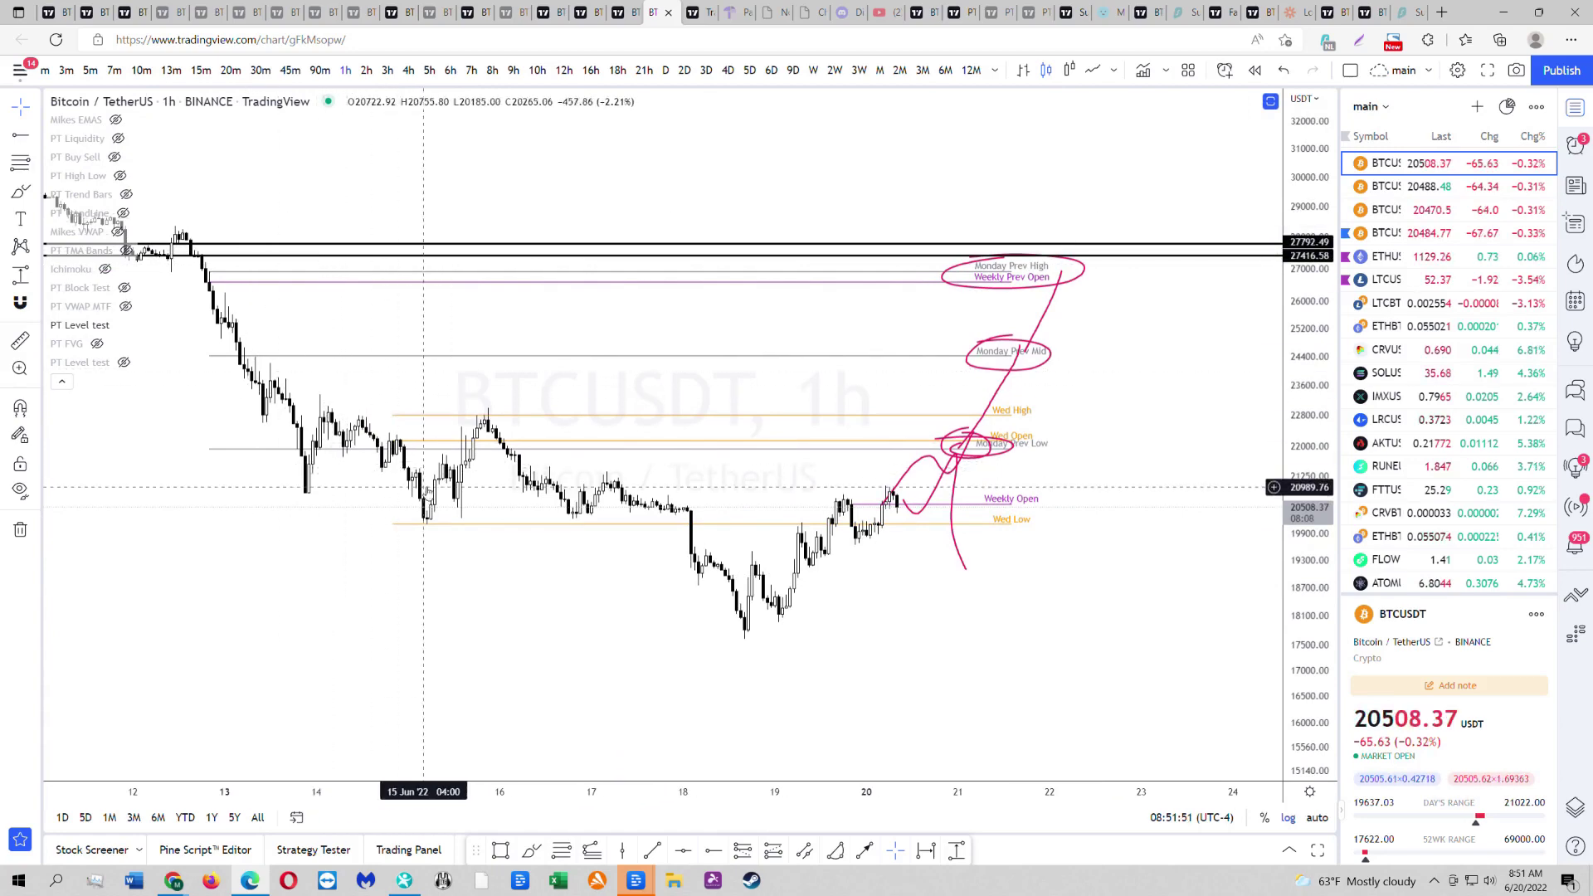
{"action": "scroll", "coordinate": [525, 556], "scroll_direction": "down", "scroll_amount": 2}
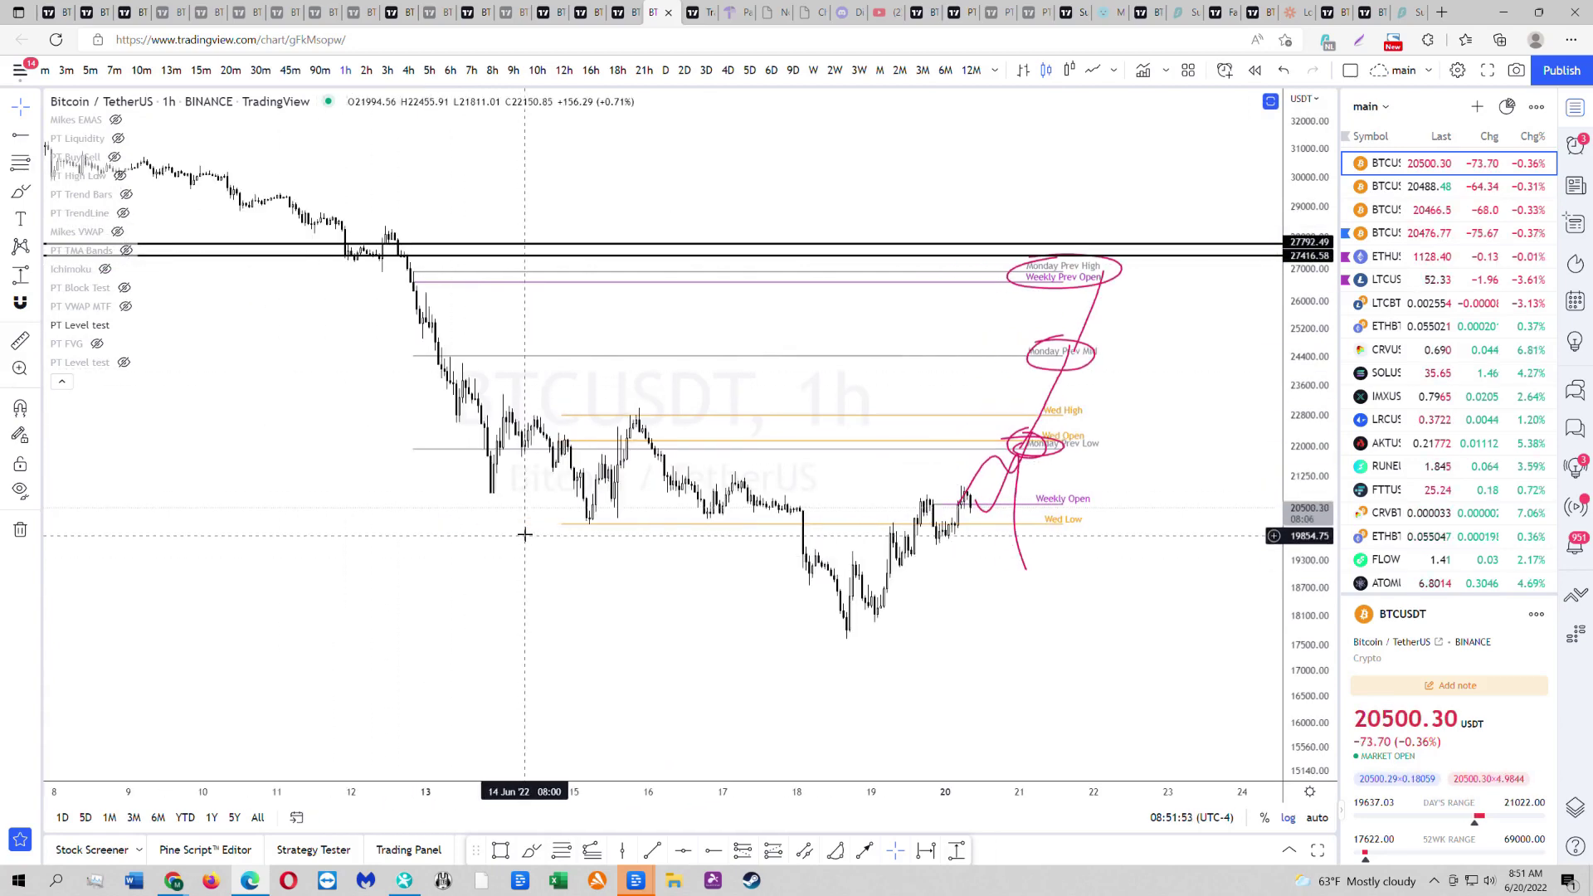
{"action": "left_click_drag", "start_coordinate": [1155, 414], "coordinate": [1113, 465]}
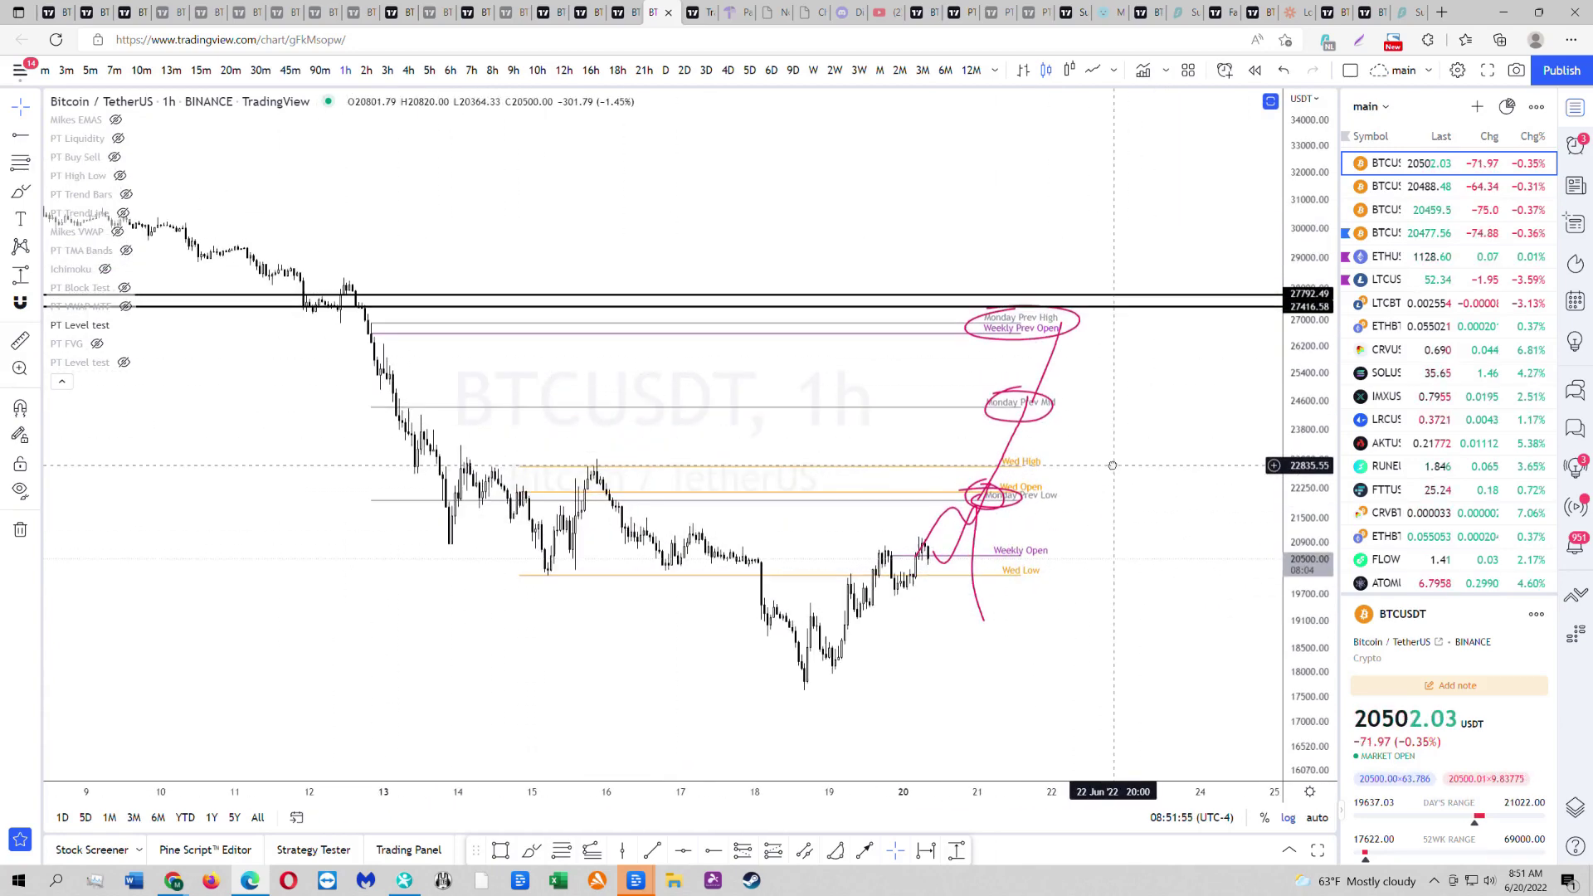
- Remove all drawings from the chart and hide the PT Level test indicator
{"action": "left_click", "coordinate": [21, 529]}
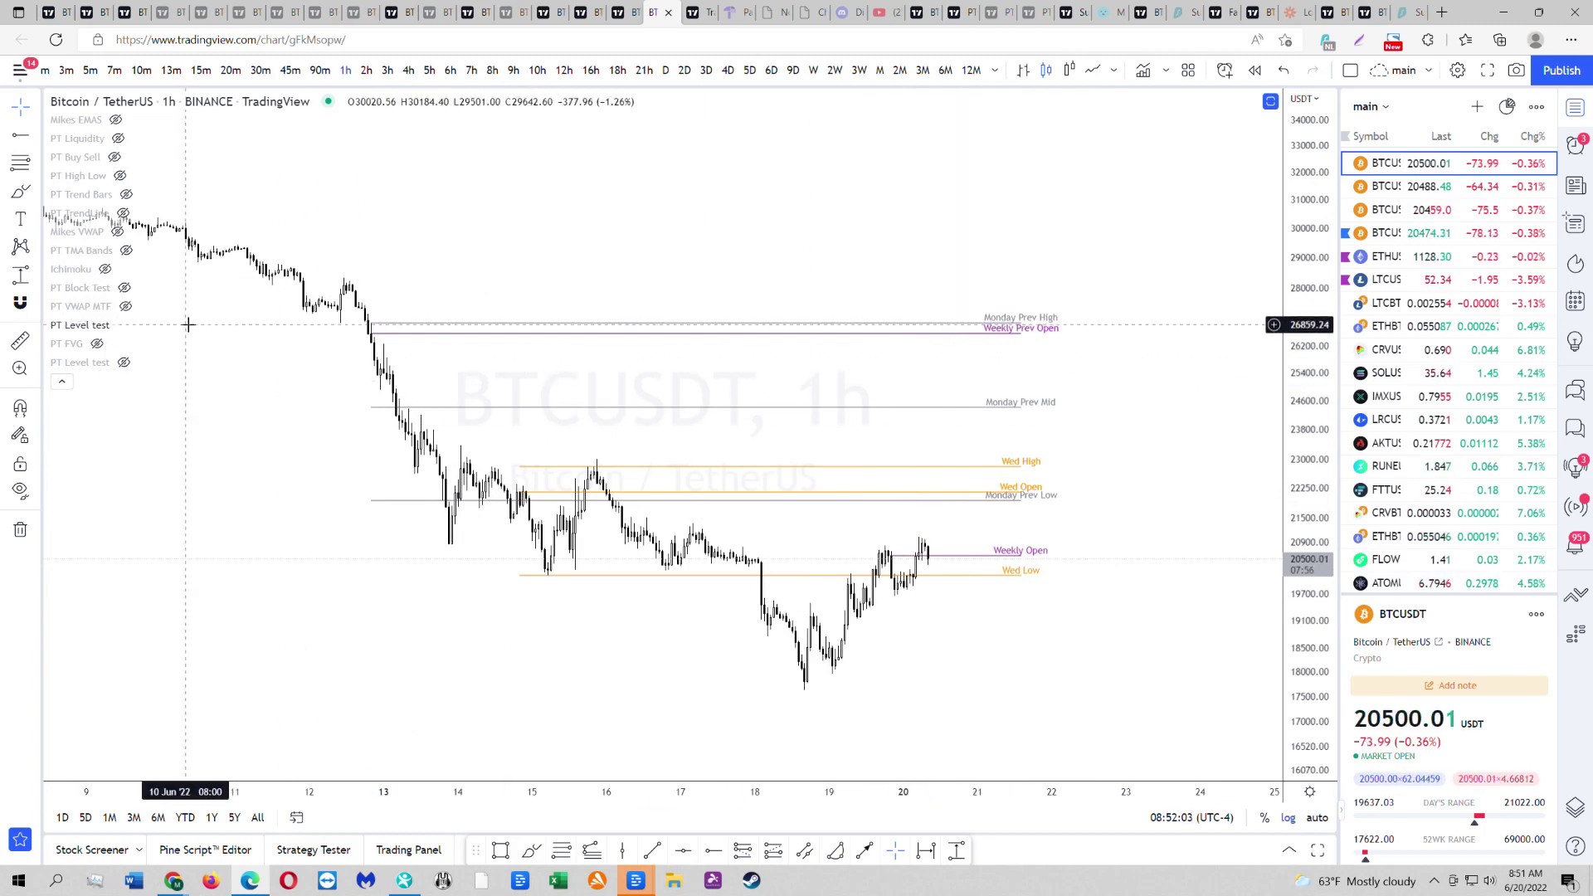
{"action": "left_click", "coordinate": [123, 324]}
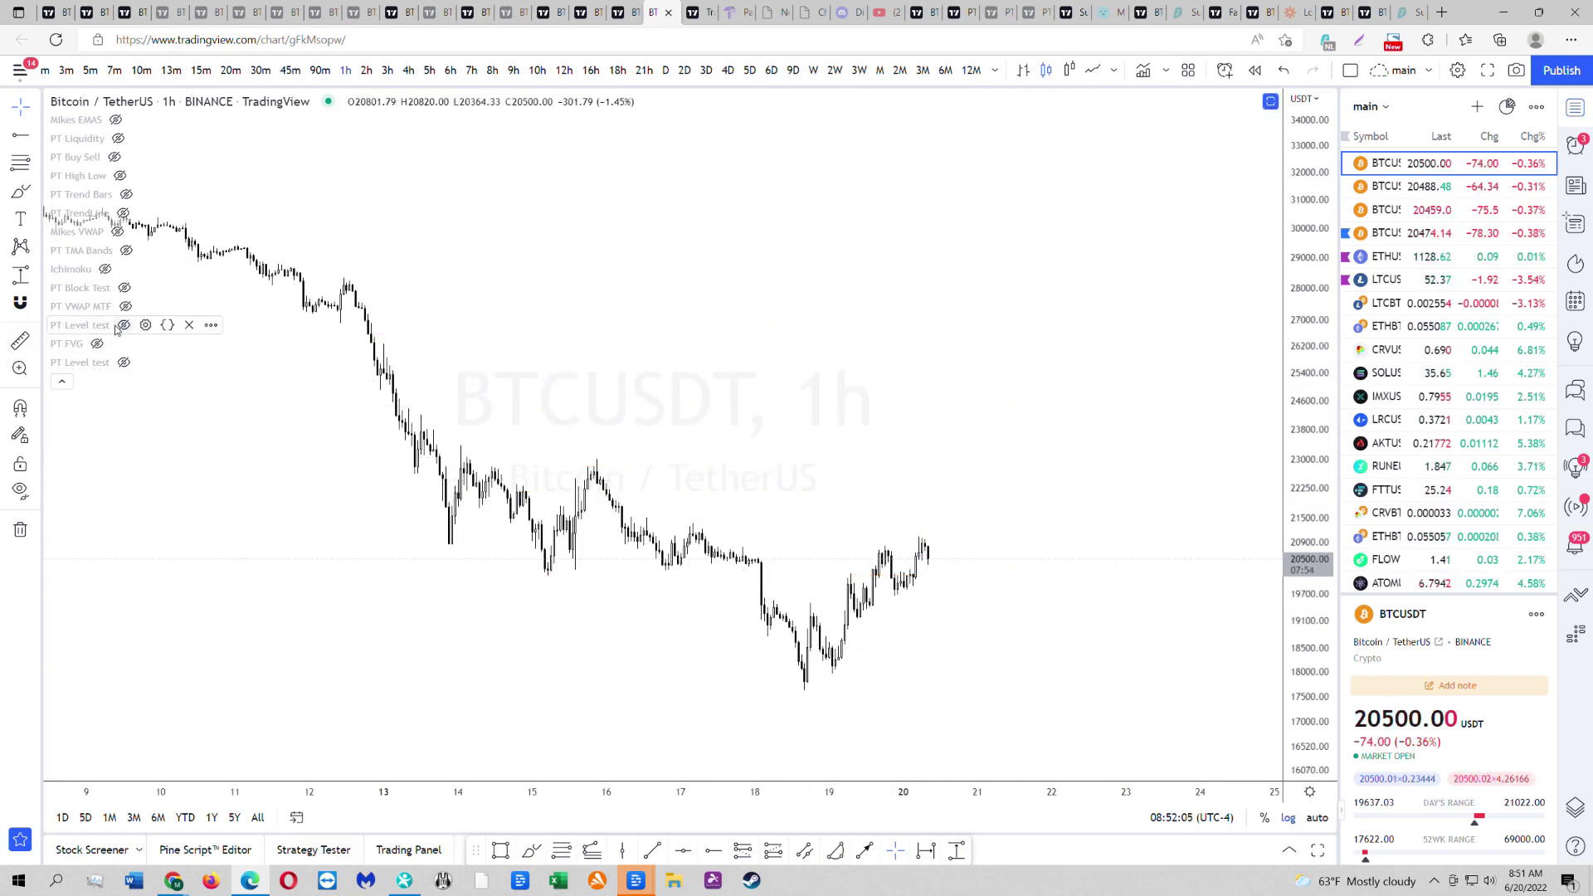
- Place a horizontal ray at 18,730.66 starting on 17 June, level with the first low after the sharp drop
{"action": "scroll", "coordinate": [936, 412], "scroll_direction": "up", "scroll_amount": 3}
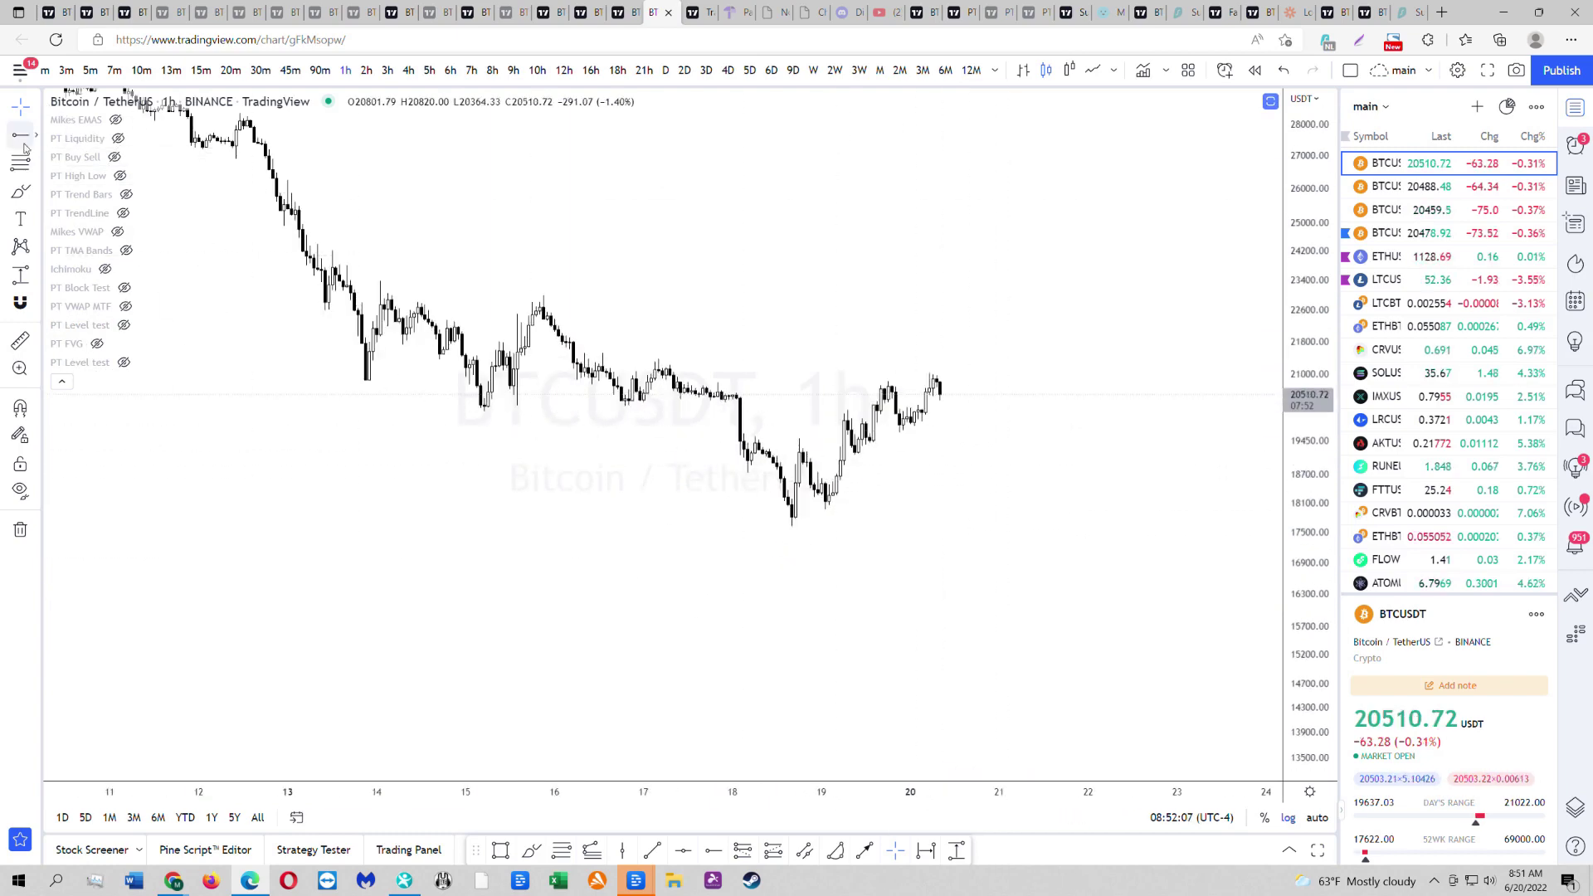
{"action": "left_click", "coordinate": [722, 472]}
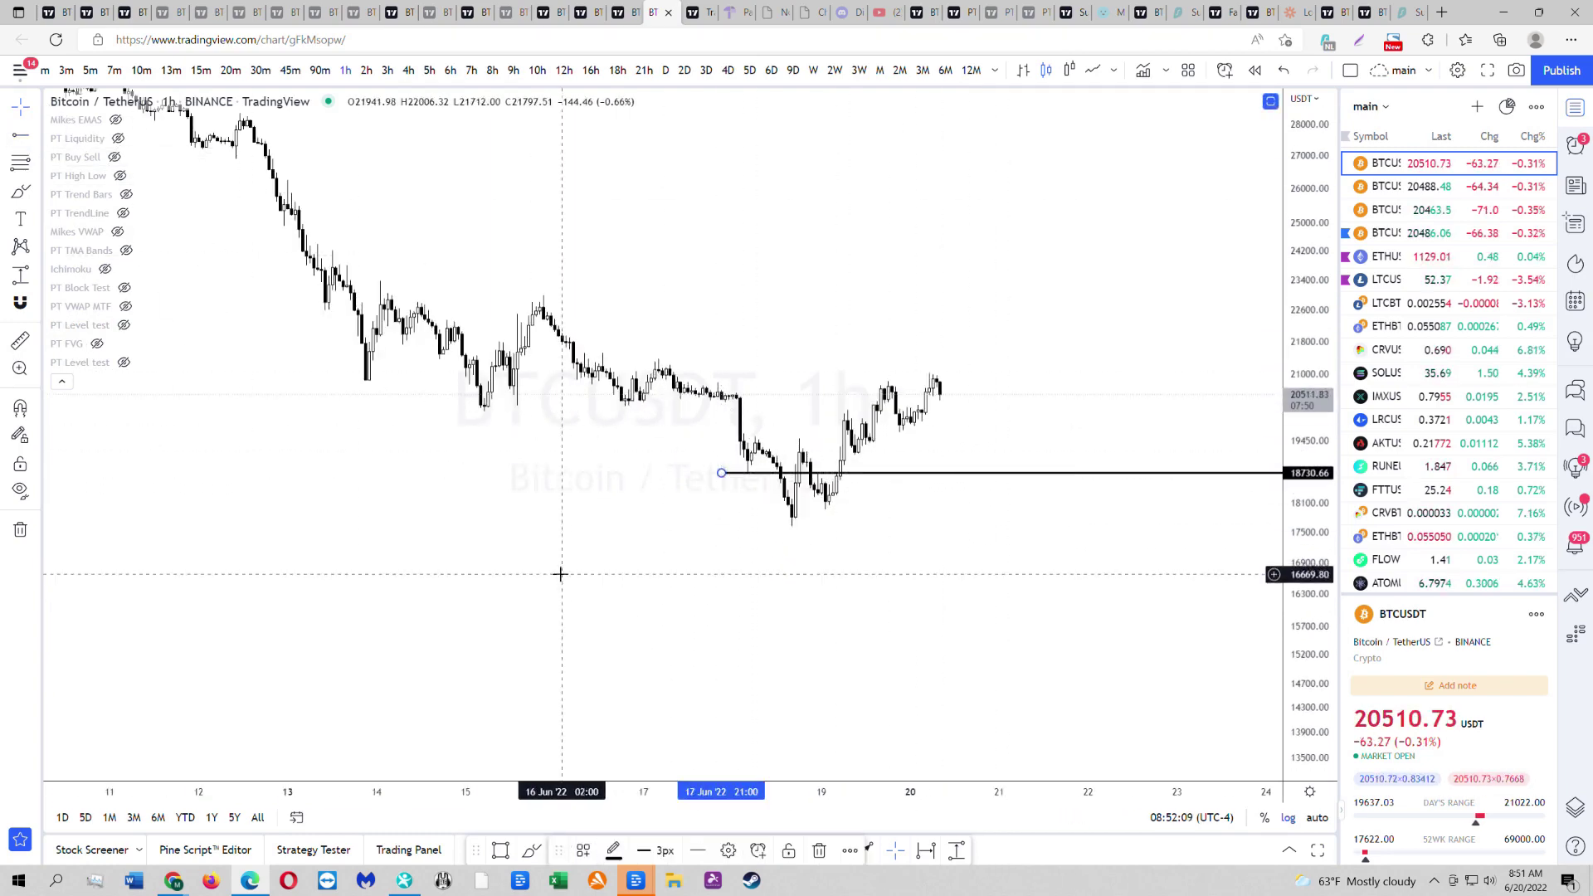
{"action": "left_click_drag", "start_coordinate": [559, 572], "coordinate": [851, 639]}
{"action": "scroll", "coordinate": [1084, 658], "scroll_direction": "up", "scroll_amount": 4}
{"action": "left_click_drag", "start_coordinate": [1307, 680], "coordinate": [1315, 449]}
{"action": "left_click_drag", "start_coordinate": [1000, 429], "coordinate": [870, 371]}
{"action": "scroll", "coordinate": [1004, 485], "scroll_direction": "down", "scroll_amount": 1}
{"action": "left_click_drag", "start_coordinate": [1135, 626], "coordinate": [1103, 603]}
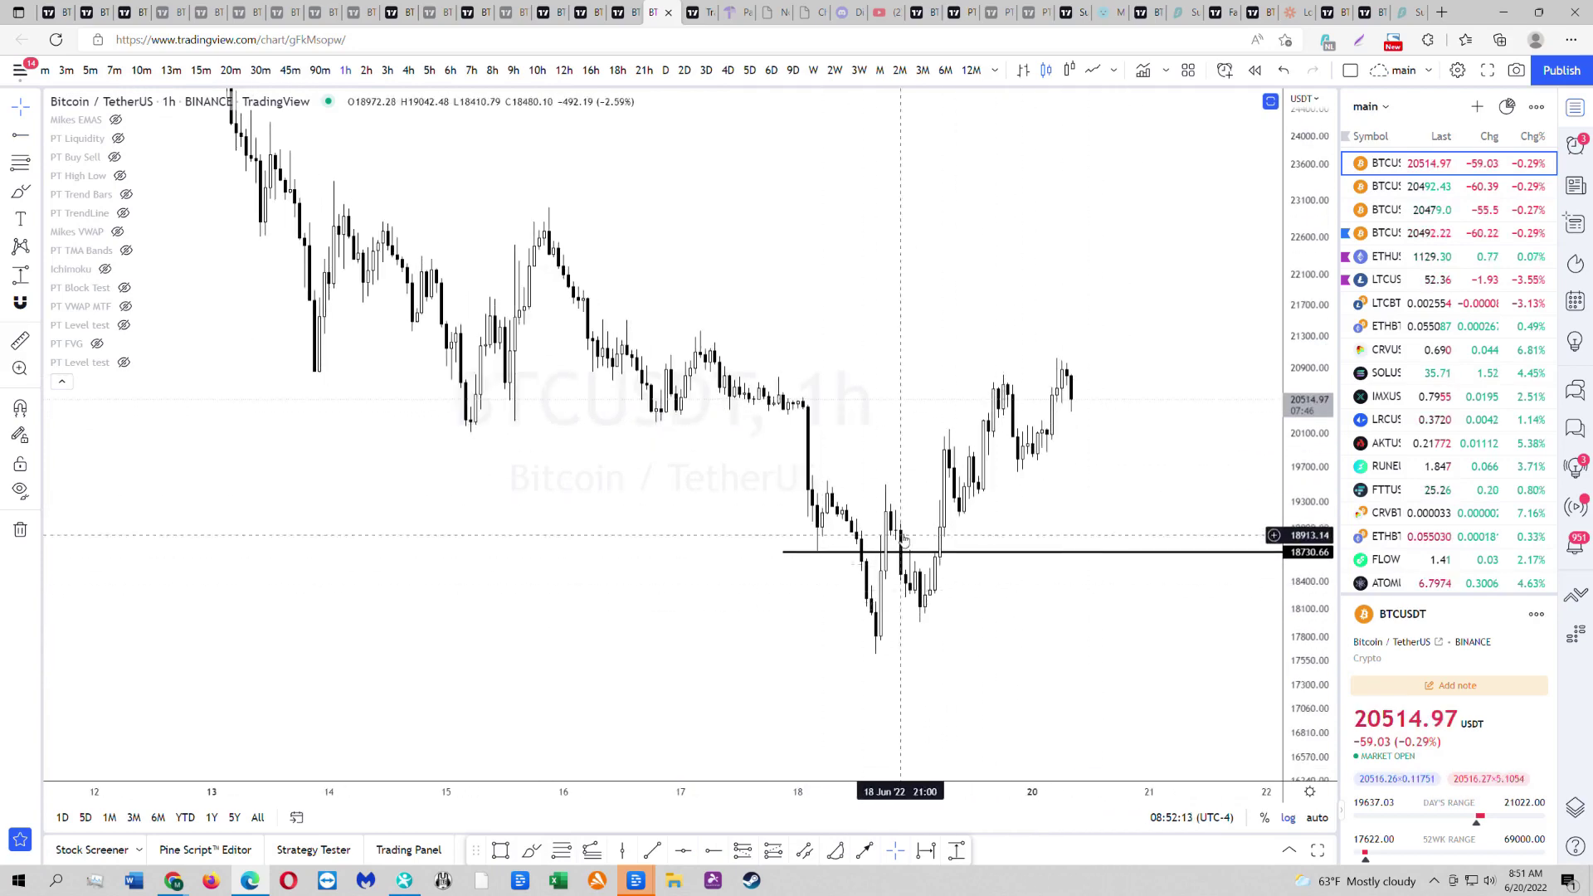
- Switch the chart to the 15-minute timeframe and show the PT FVG indicator
{"action": "left_click", "coordinate": [201, 70]}
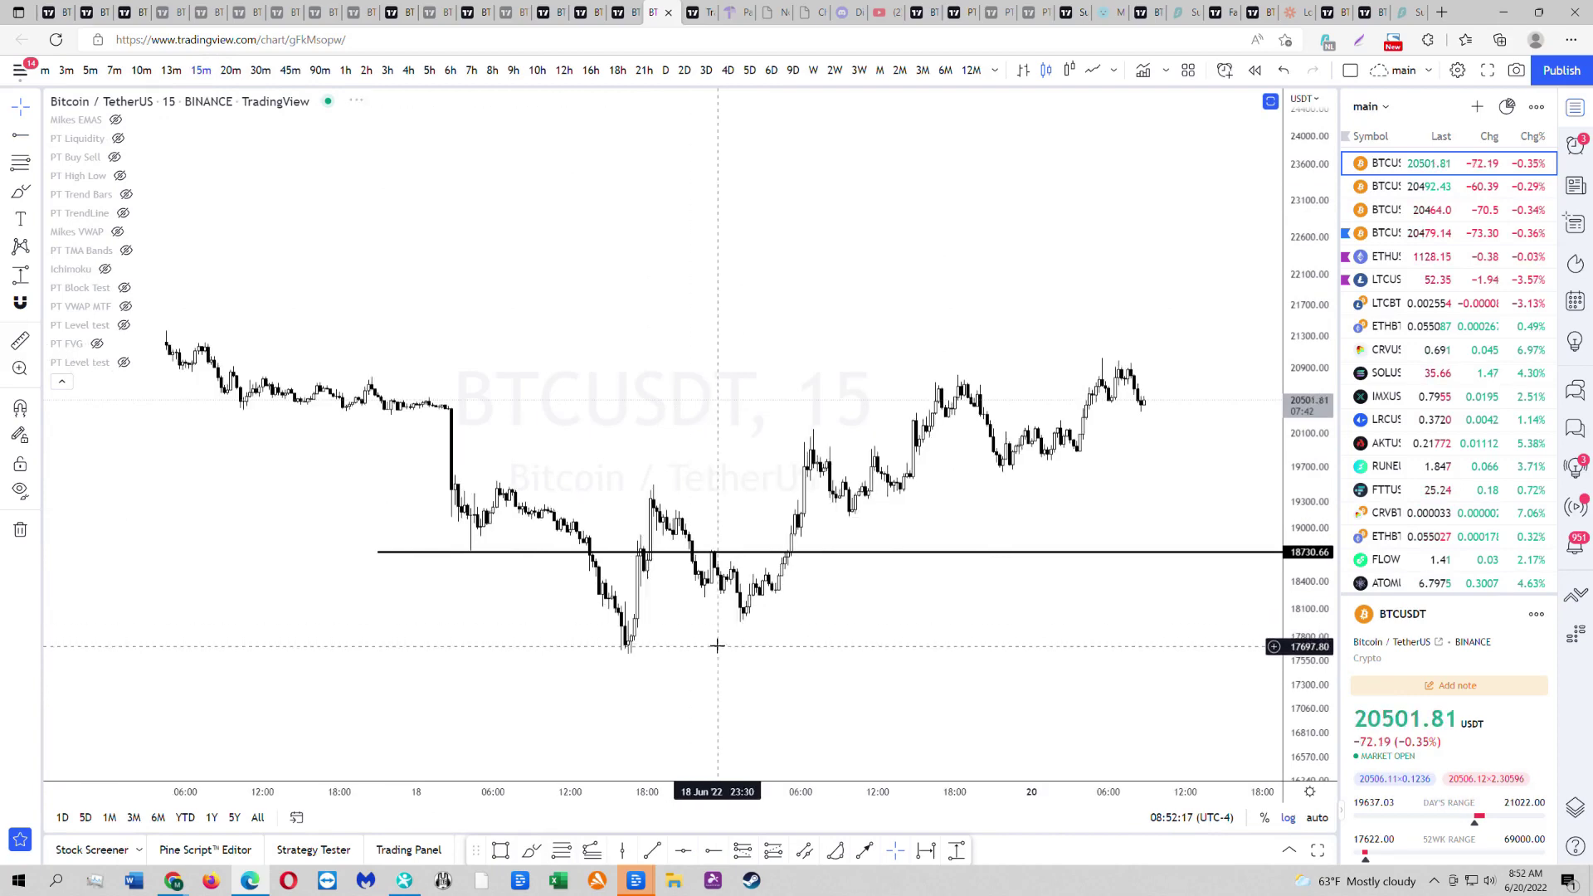
{"action": "left_click", "coordinate": [100, 343]}
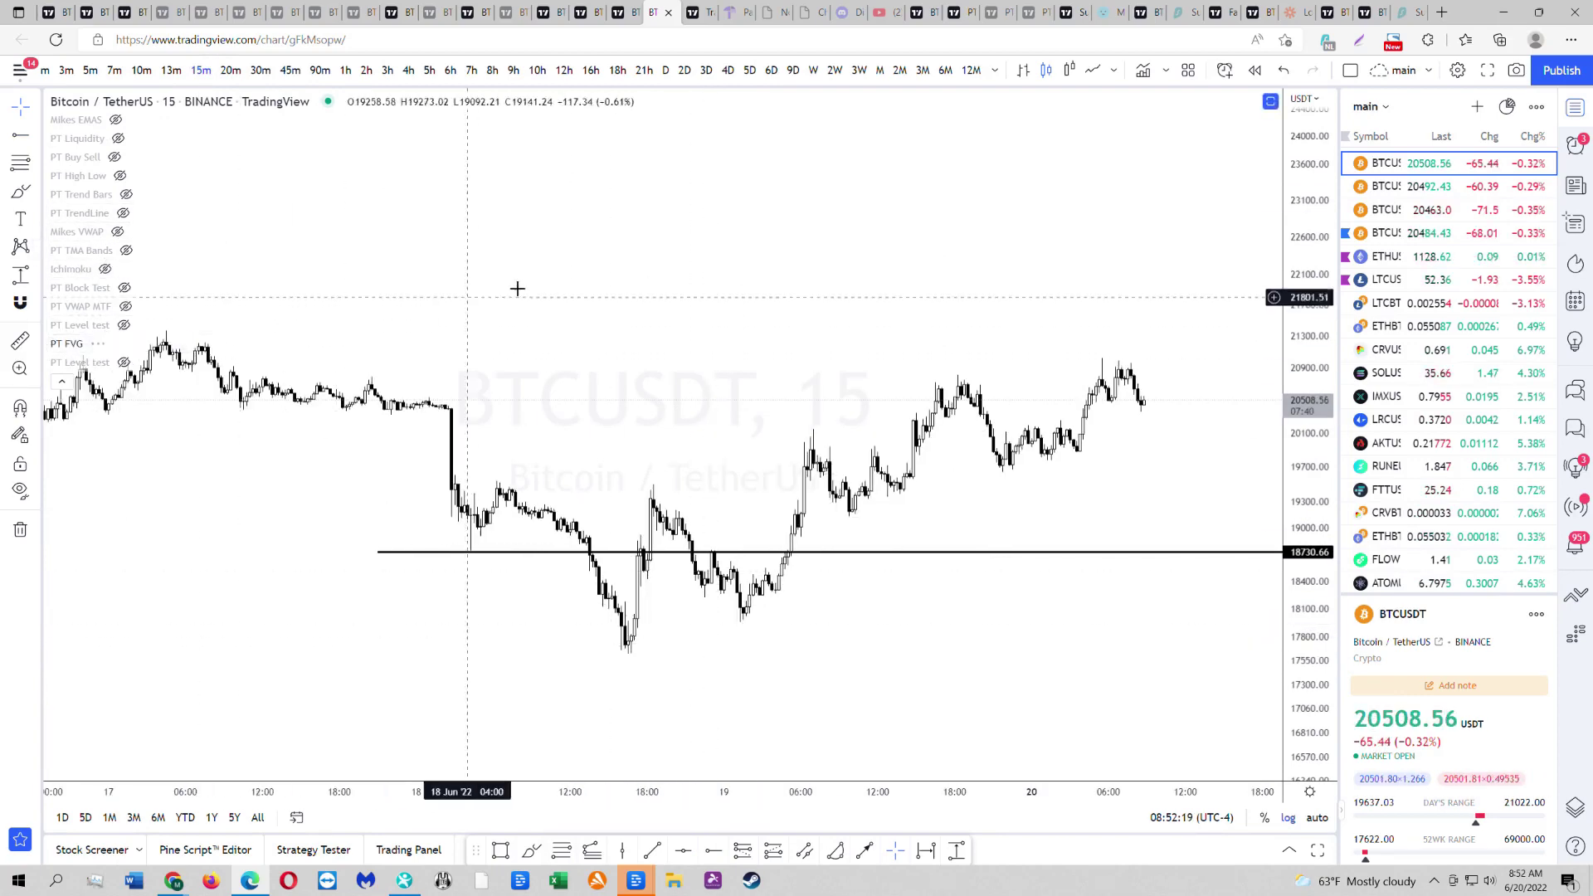
{"action": "left_click_drag", "start_coordinate": [524, 289], "coordinate": [657, 290]}
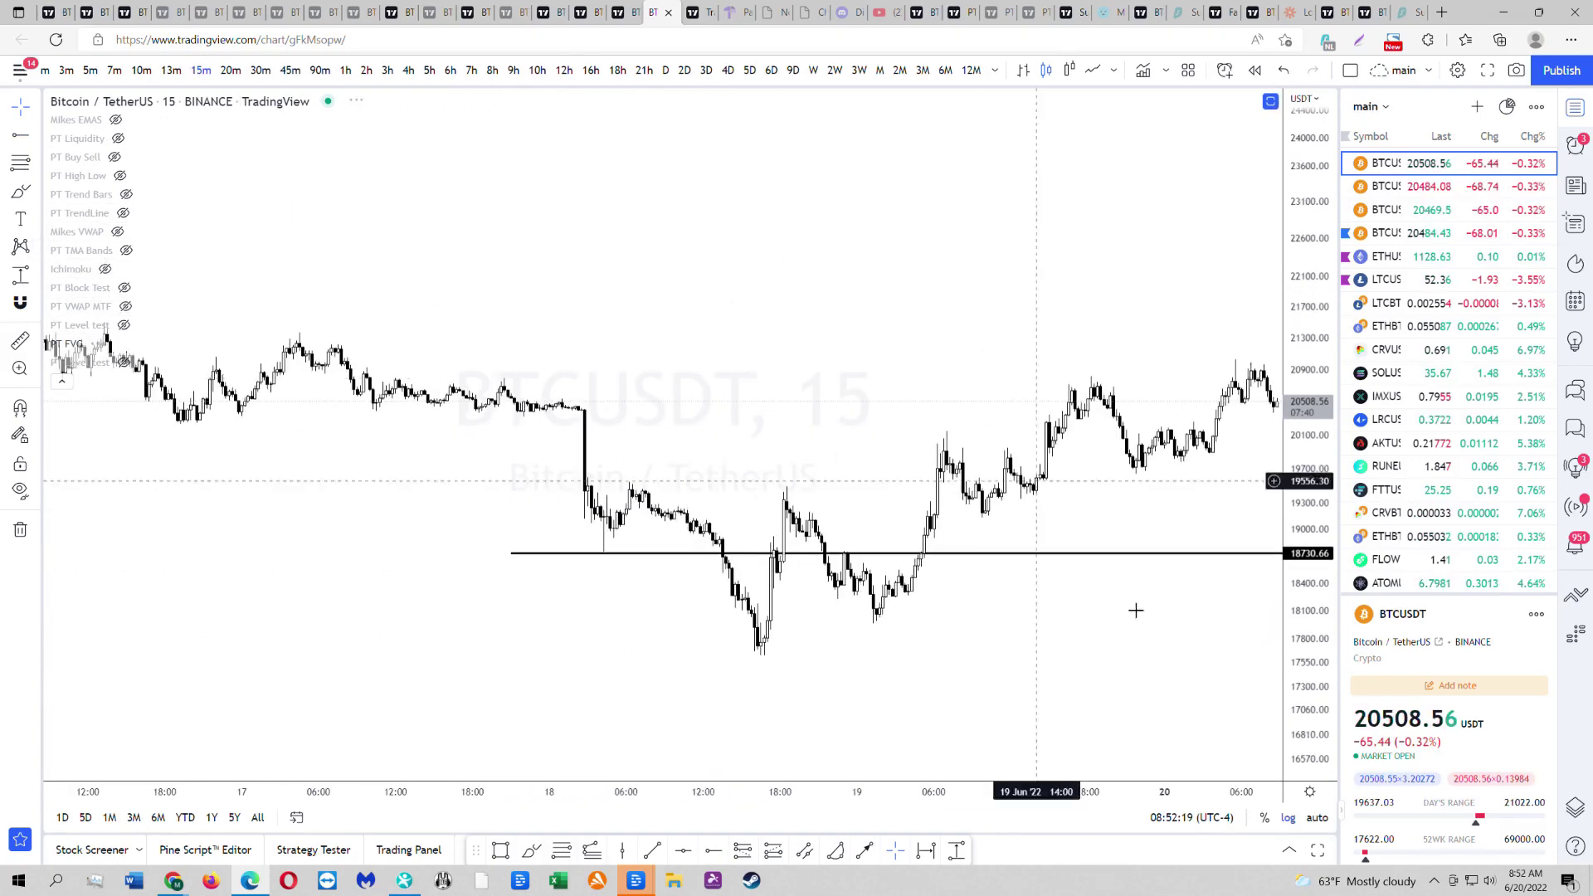
- Start a bar replay from 18 June, shortly after the sharp price drop
{"action": "left_click", "coordinate": [1257, 71]}
{"action": "left_click", "coordinate": [688, 328]}
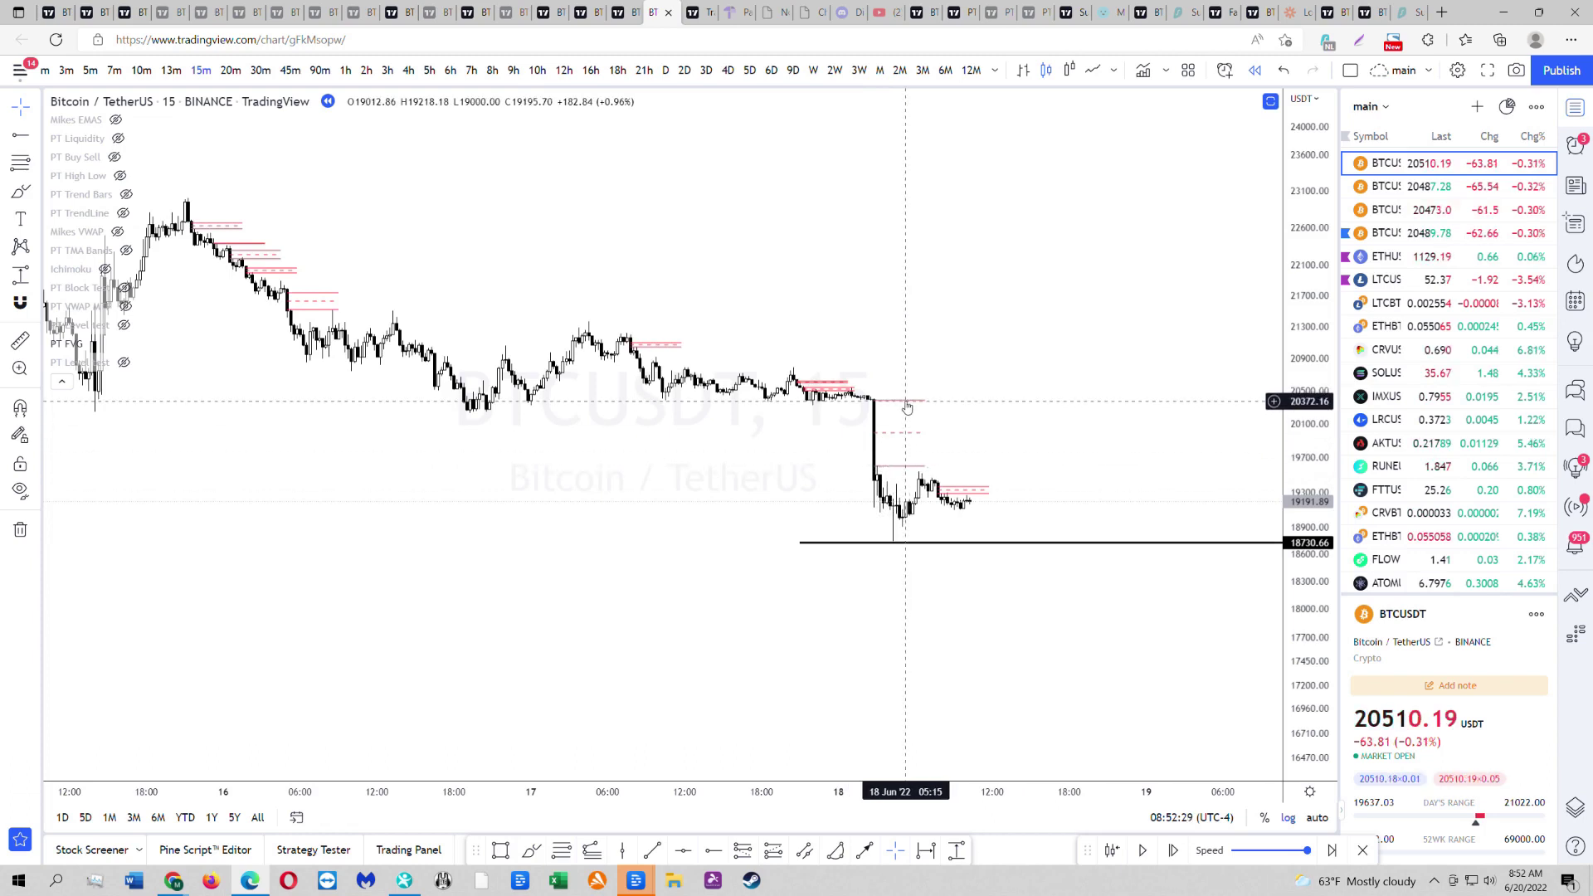
{"action": "left_click_drag", "start_coordinate": [1036, 387], "coordinate": [961, 394]}
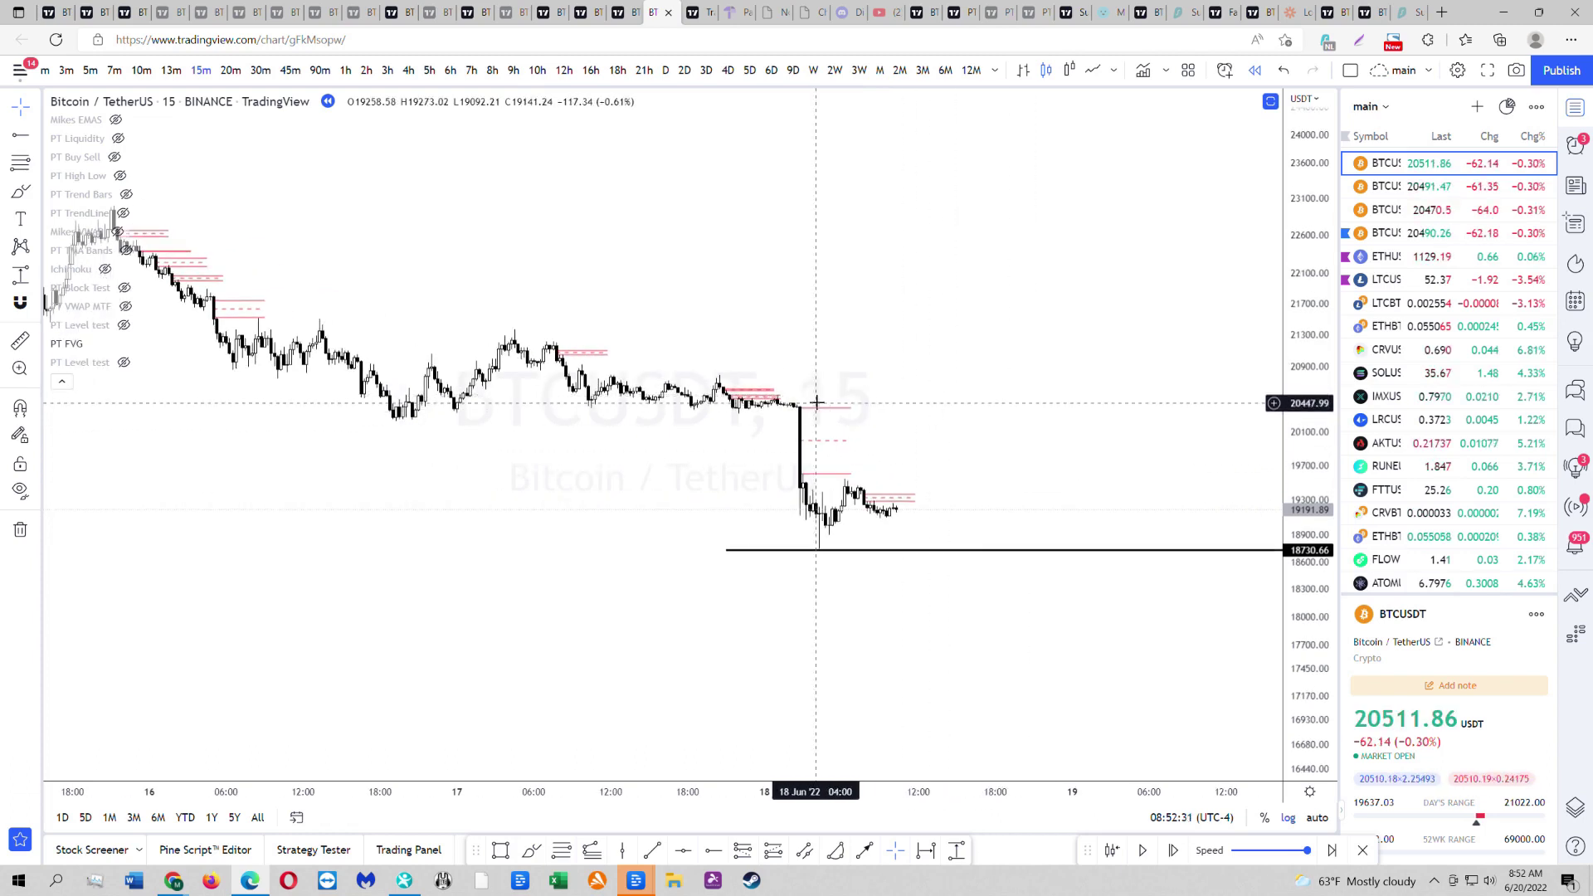
- Draw a rectangle over the large fair value gap left by the 18 June drop, spanning about 20,400 to 19,600
{"action": "left_click", "coordinate": [33, 199]}
{"action": "left_click", "coordinate": [71, 249]}
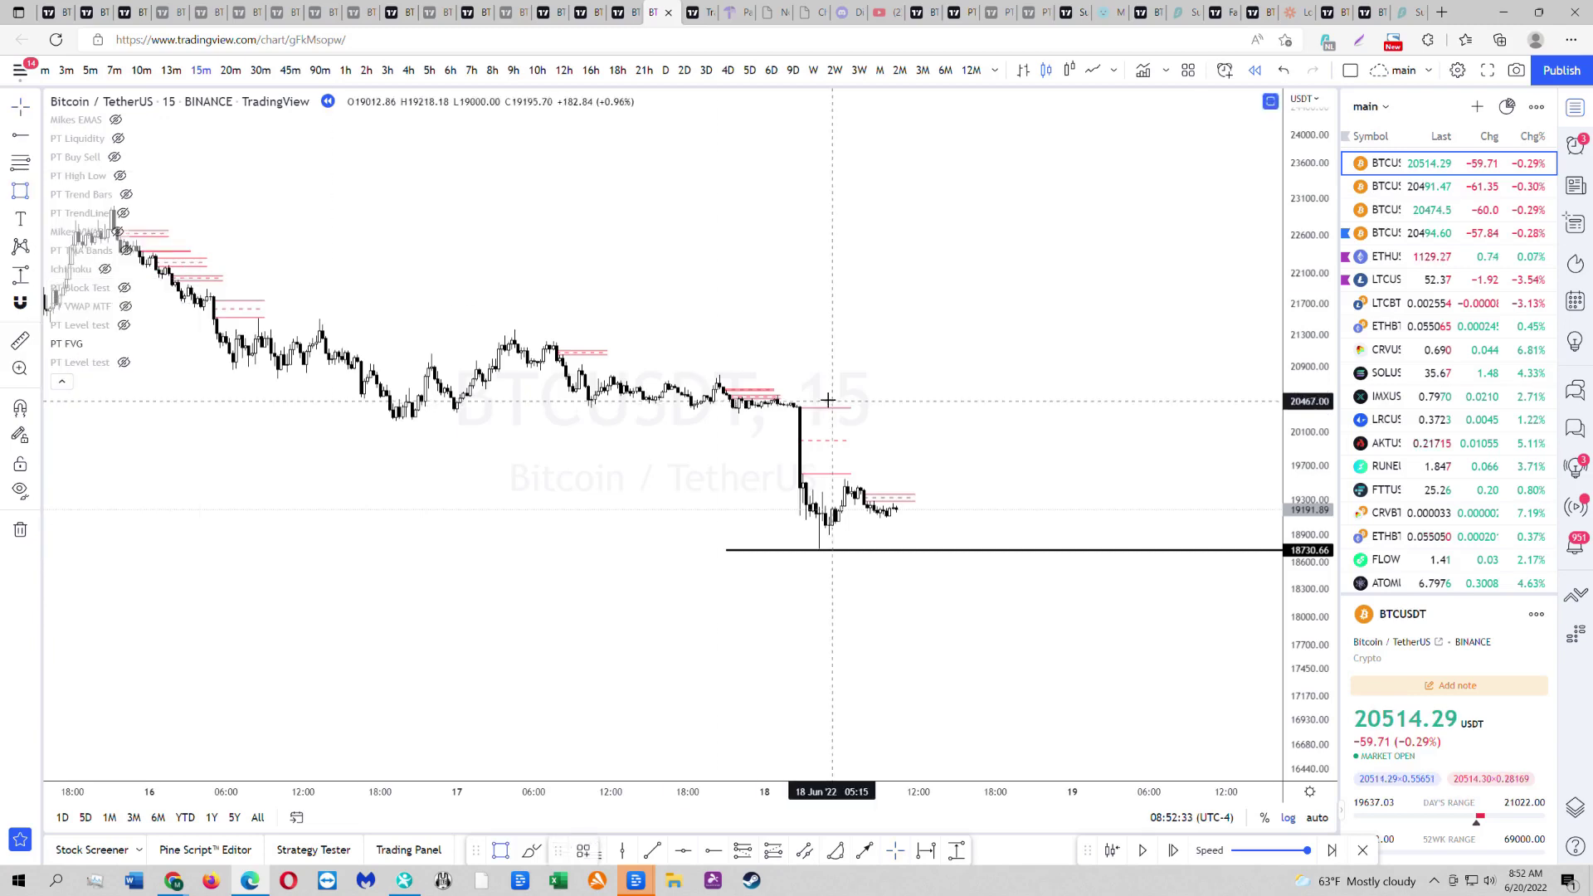
{"action": "left_click_drag", "start_coordinate": [802, 409], "coordinate": [924, 471]}
{"action": "left_click", "coordinate": [1010, 466]}
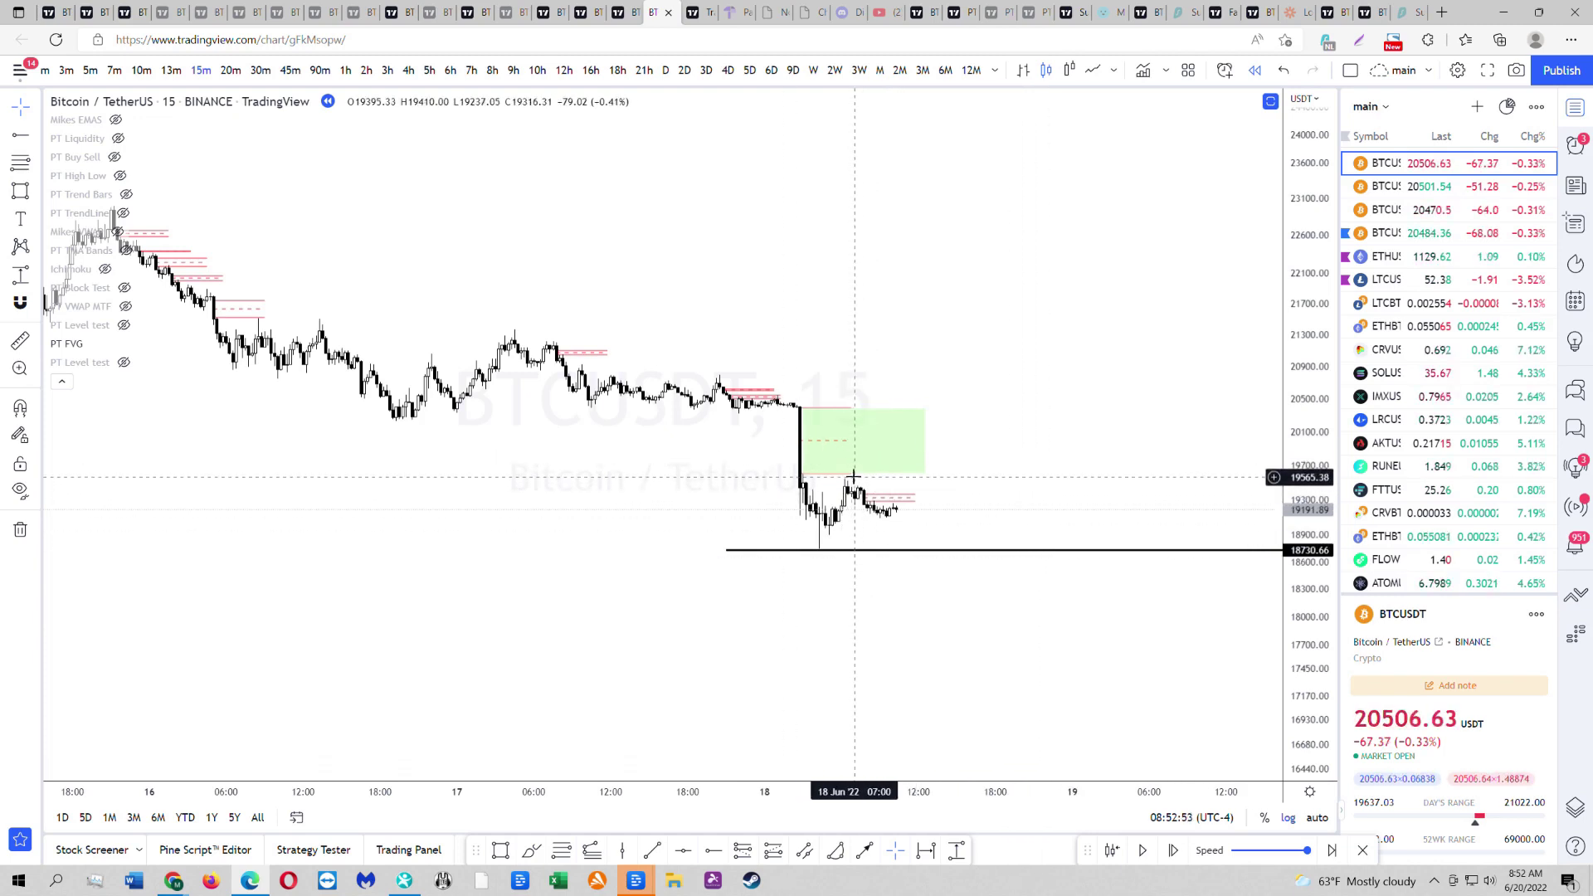
- Add a horizontal ray at 19,529.07 from 17 June, level with the bounce high below the fair value gap
{"action": "left_click", "coordinate": [21, 134]}
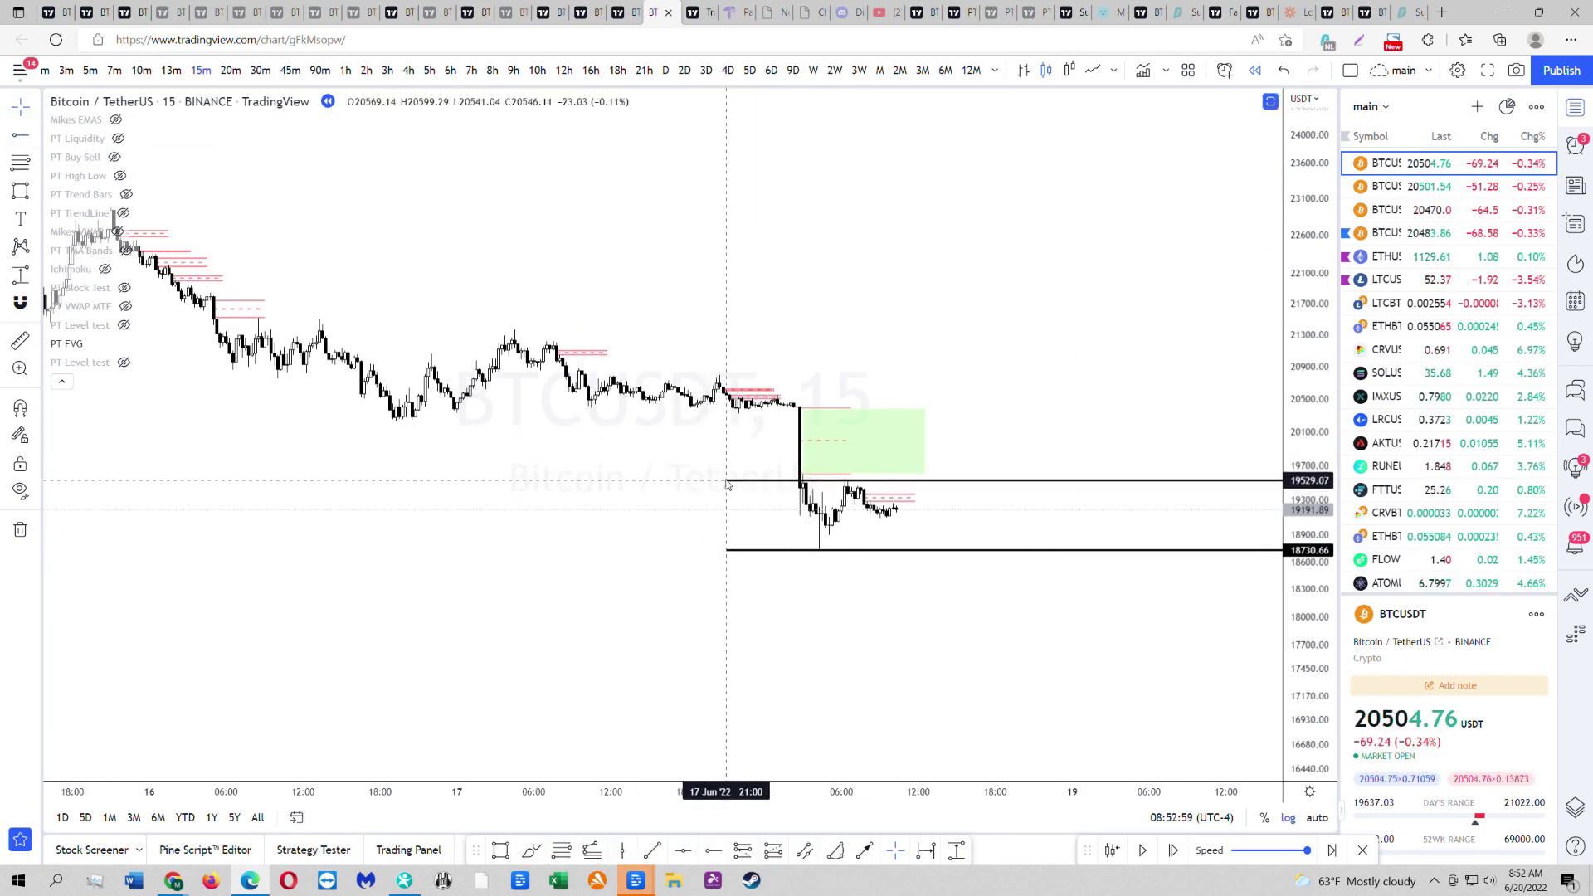
{"action": "left_click", "coordinate": [727, 481]}
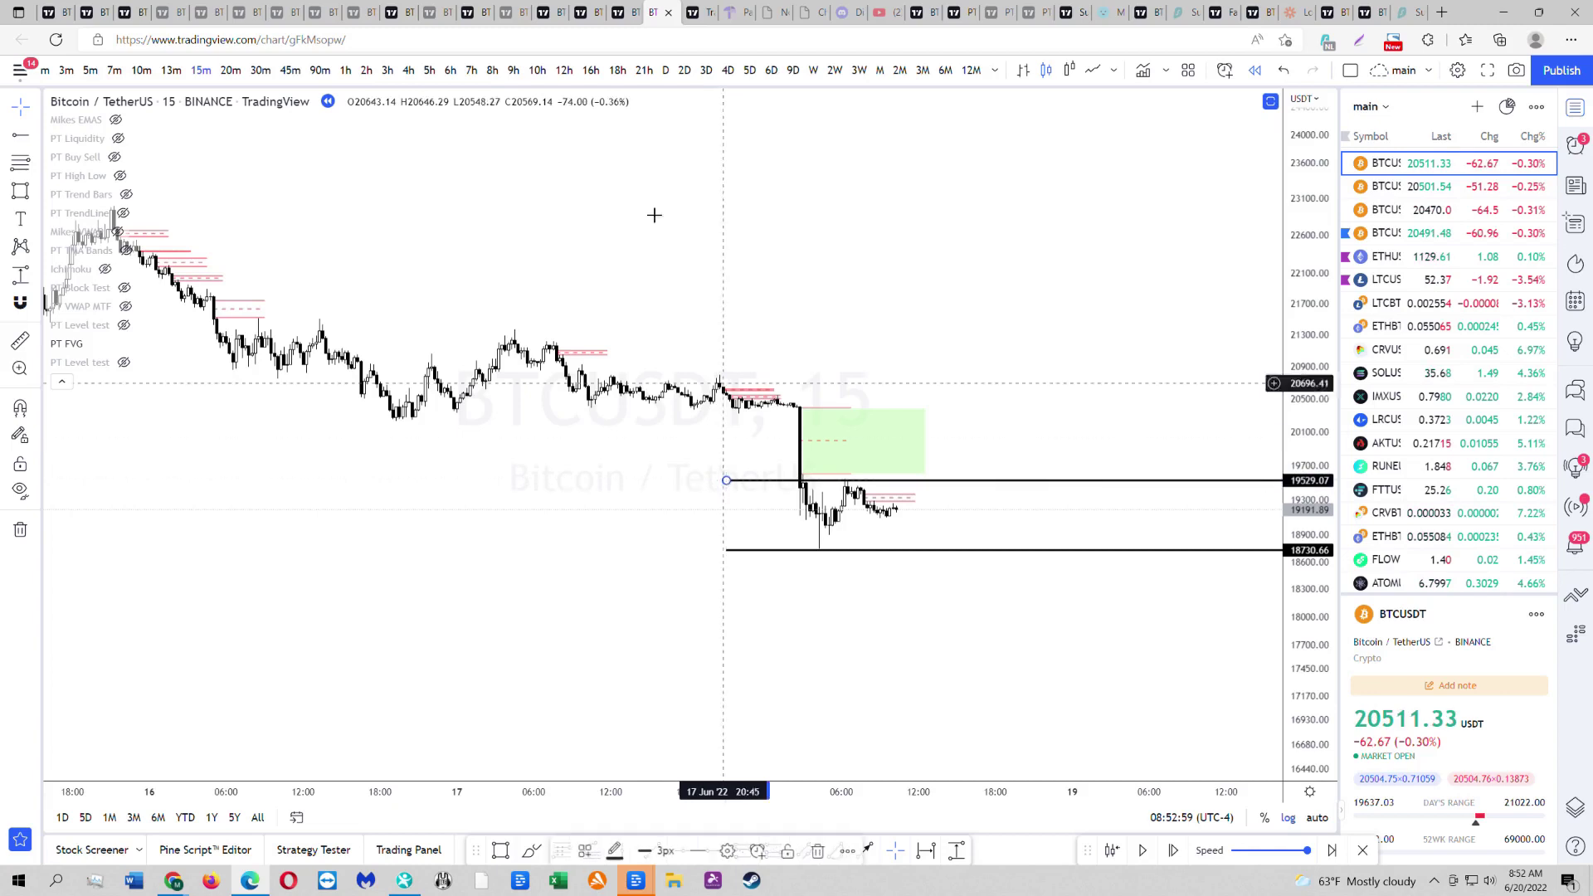
- Exit the bar replay and delete the green rectangle over the fair value gap
{"action": "left_click", "coordinate": [1367, 853]}
{"action": "left_click", "coordinate": [894, 507]}
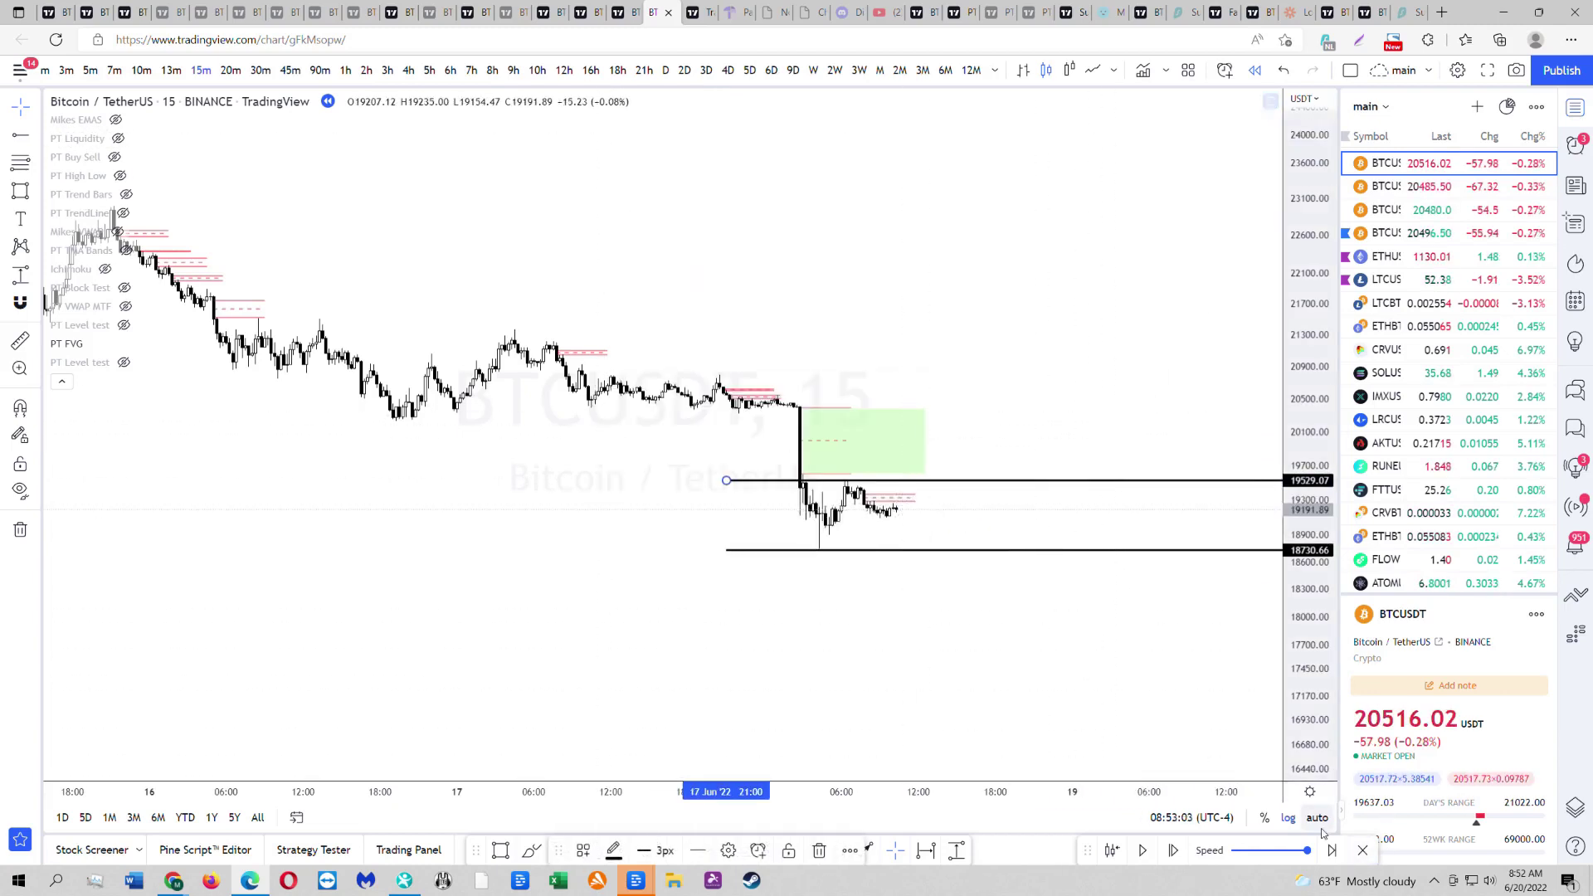
{"action": "left_click", "coordinate": [1362, 850]}
{"action": "left_click", "coordinate": [931, 502]}
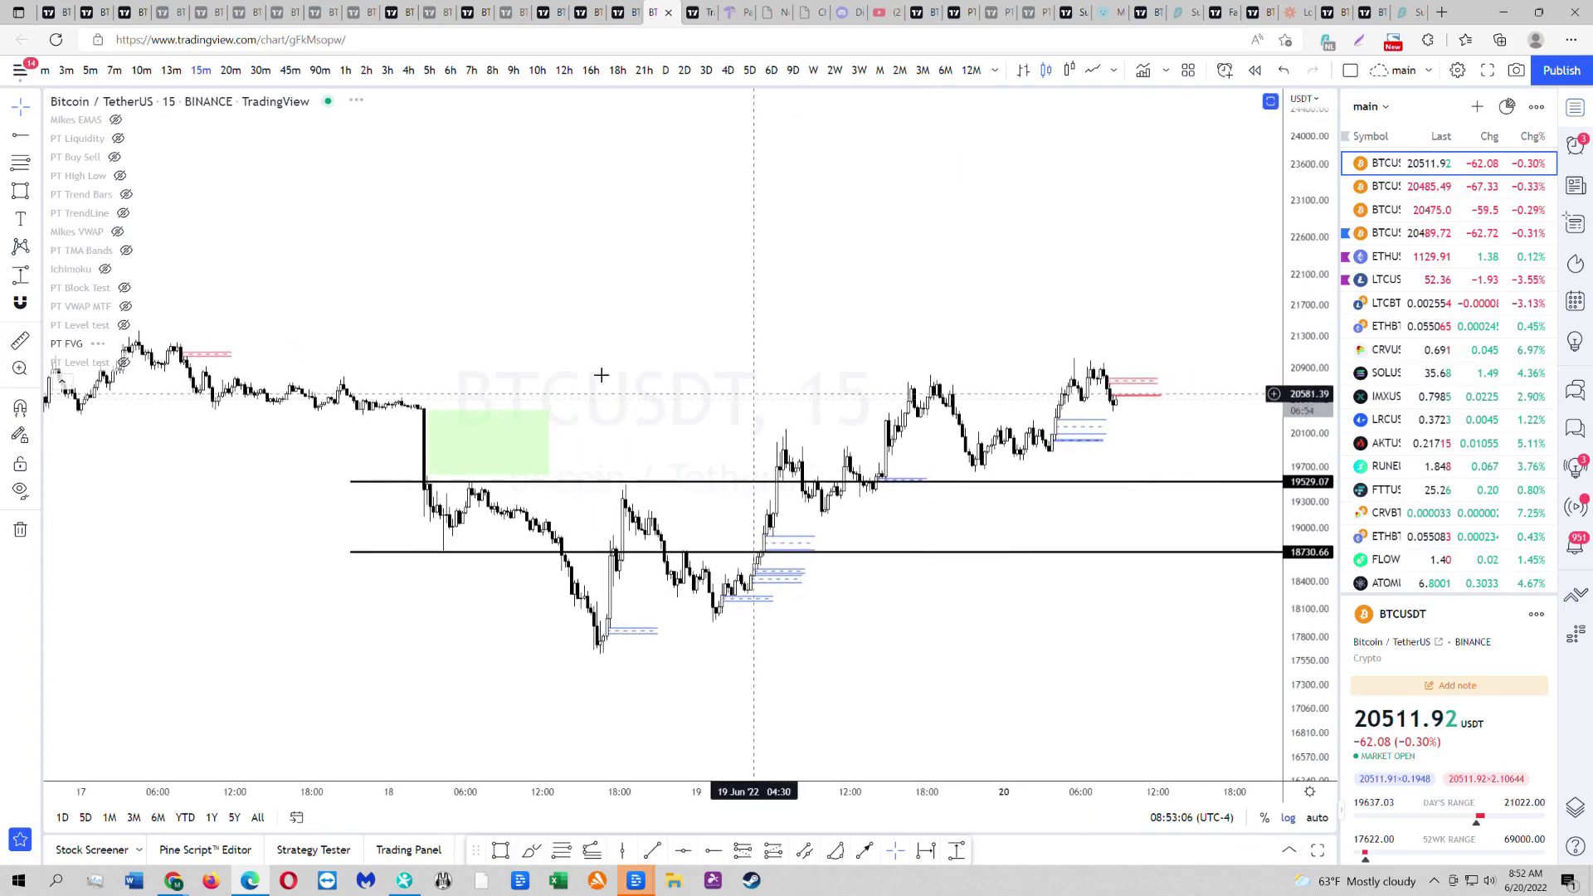
{"action": "left_click", "coordinate": [531, 423]}
{"action": "key", "text": "Delete"}
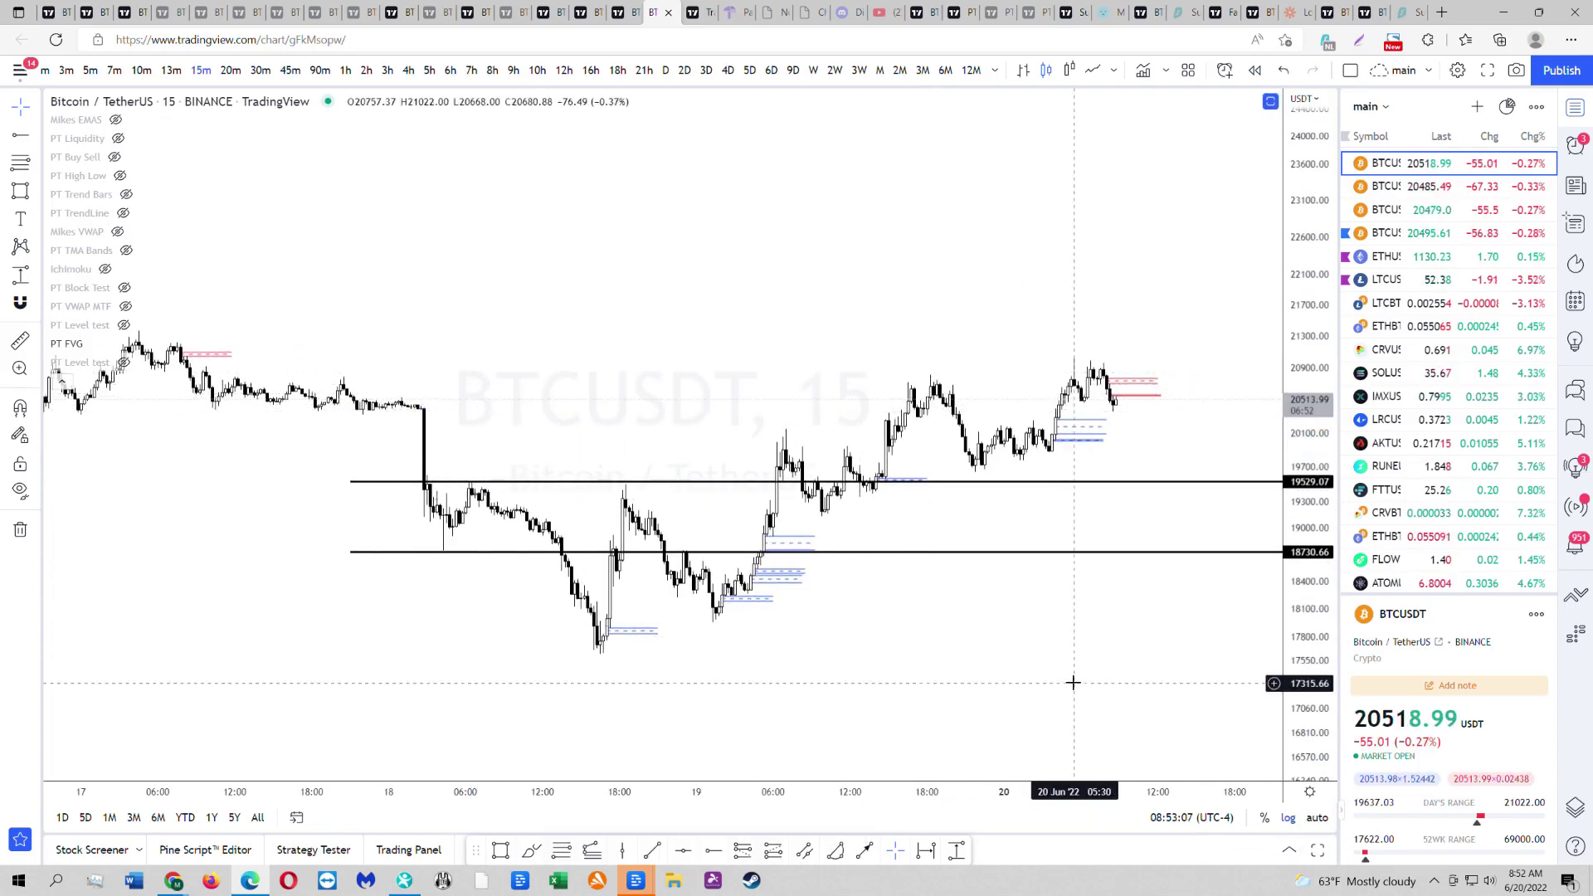
- Hide the PT FVG indicator, leaving the two horizontal rays on the 15-minute chart
{"action": "left_click_drag", "start_coordinate": [1073, 683], "coordinate": [929, 654]}
{"action": "scroll", "coordinate": [1082, 527], "scroll_direction": "down", "scroll_amount": 1}
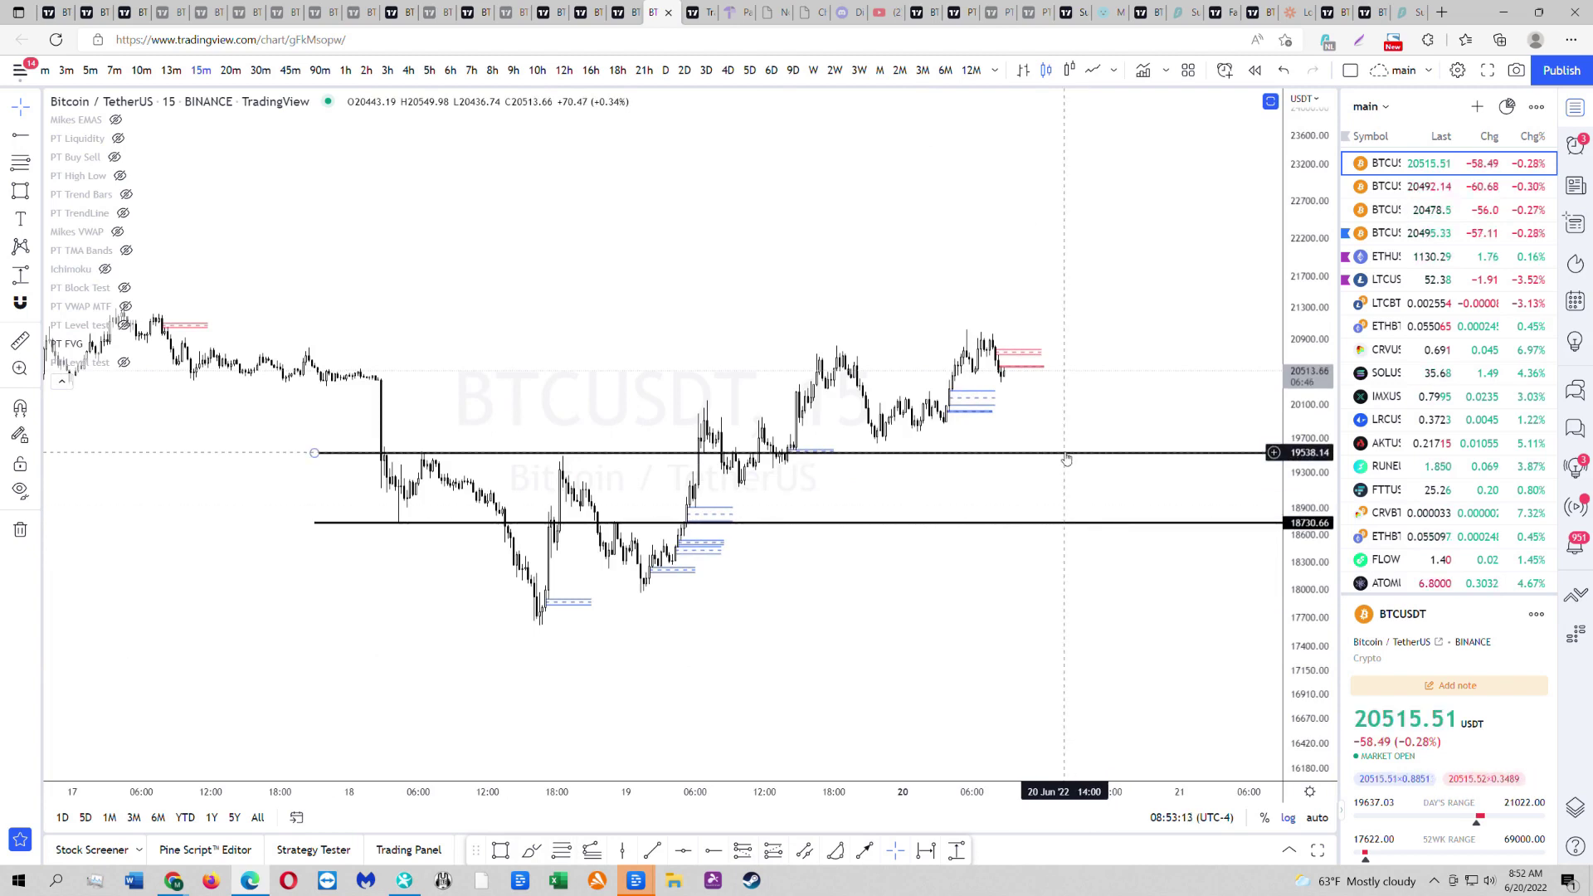
{"action": "scroll", "coordinate": [1067, 459], "scroll_direction": "down", "scroll_amount": 2}
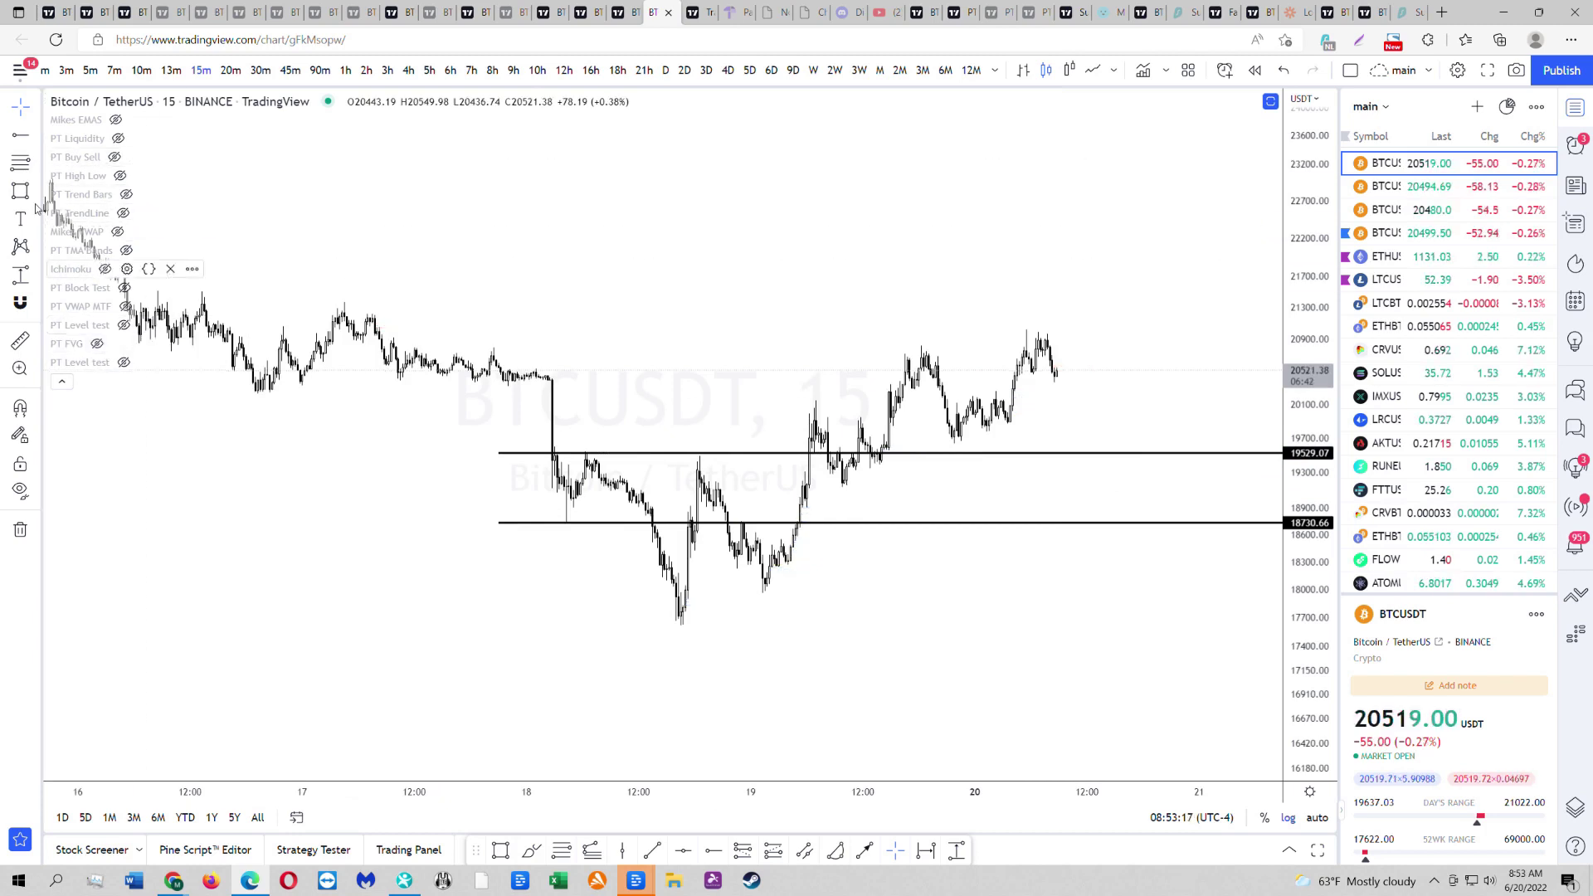
- Draw a trend line under the rising lows, from the 18 June low at 17,574.93 up to about 20,200
{"action": "left_click", "coordinate": [20, 134]}
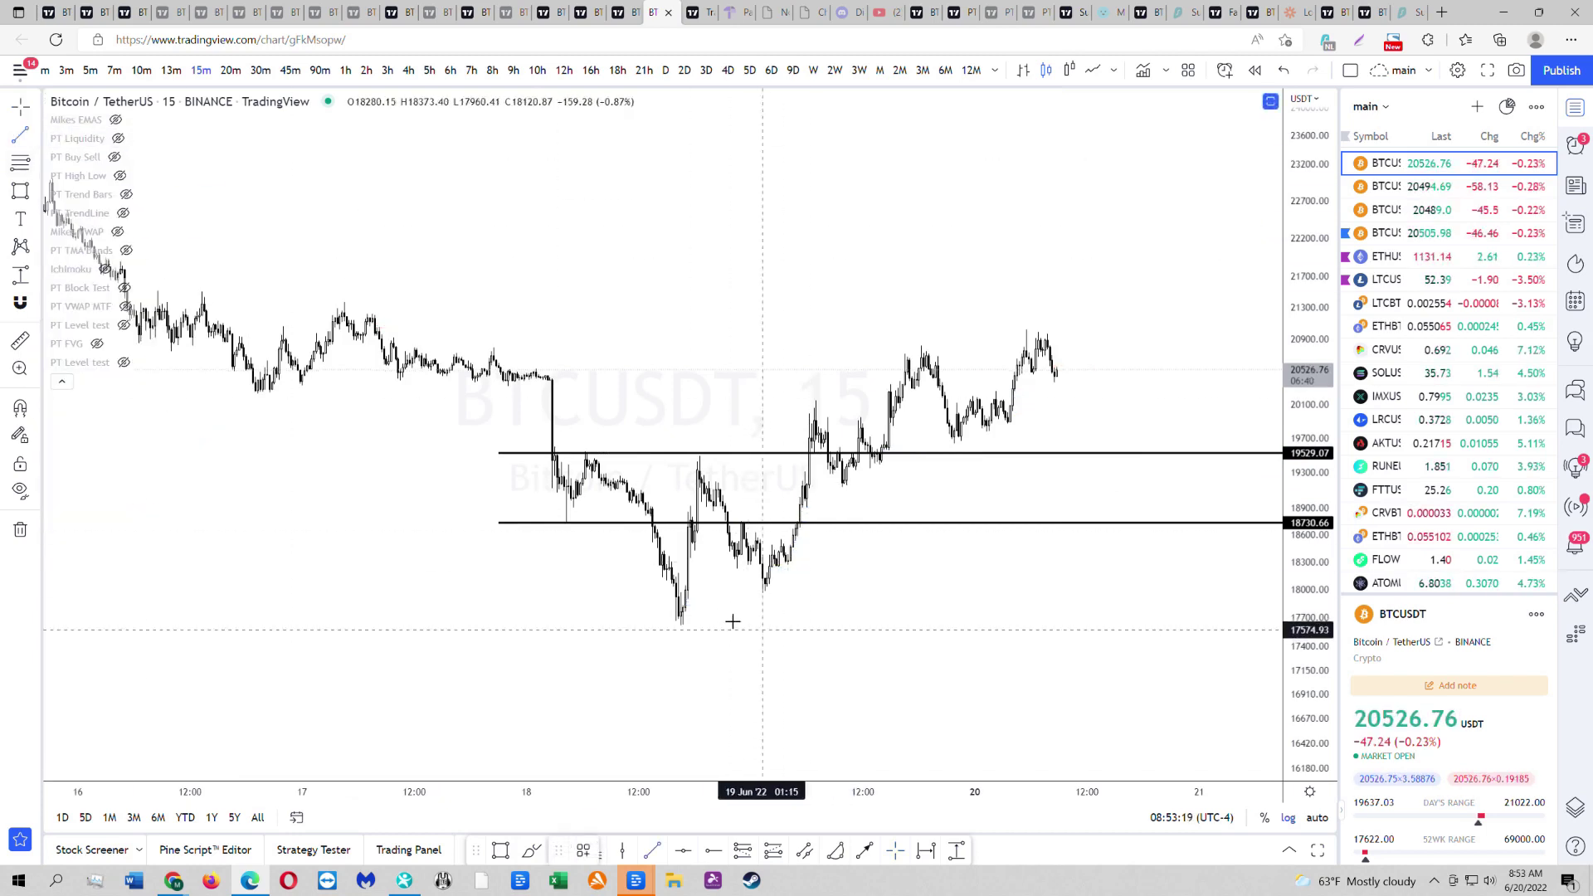
{"action": "left_click", "coordinate": [679, 630]}
{"action": "left_click", "coordinate": [1196, 396]}
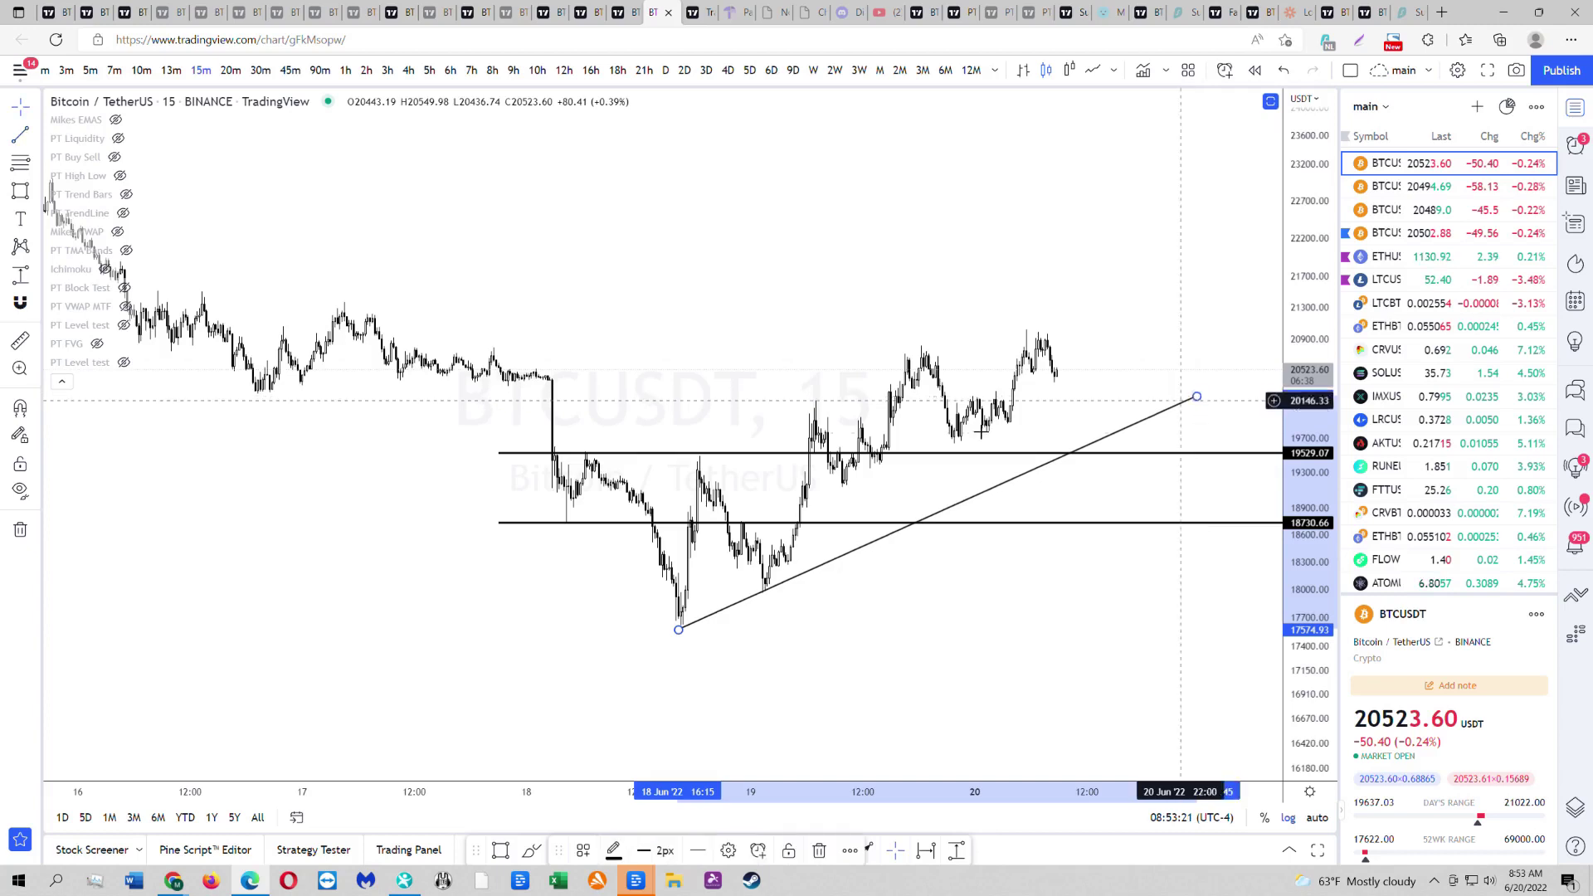
- Brush a projected path that bounces off the trend line, falls to a circled spot at the 18,730.66 ray and rises steeply
{"action": "left_click", "coordinate": [36, 194]}
{"action": "left_click", "coordinate": [78, 193]}
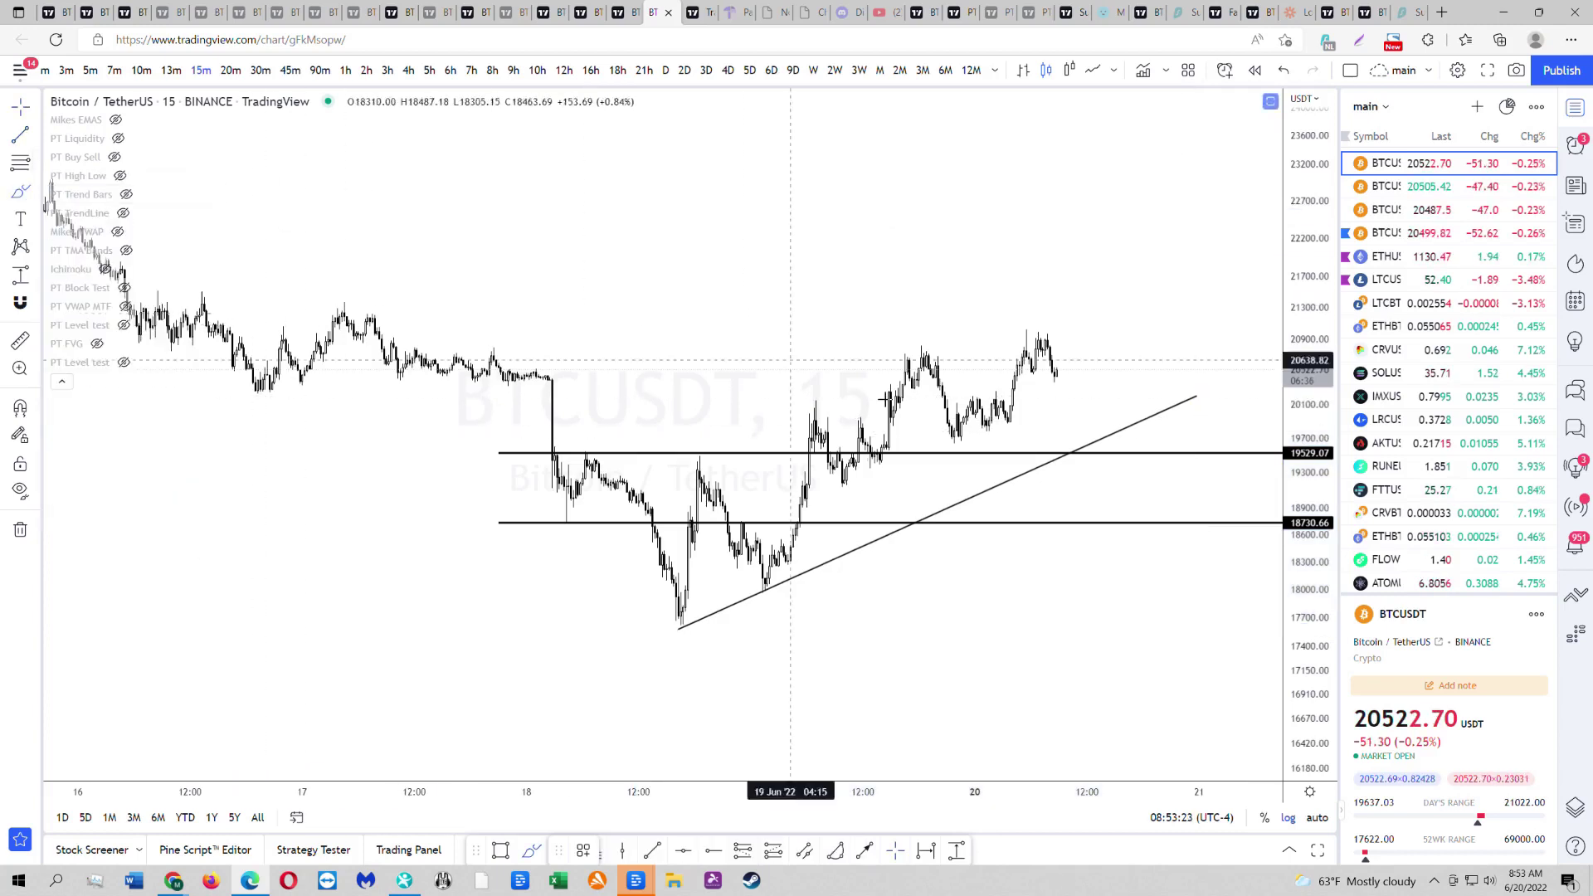
{"action": "mouse_move", "coordinate": [1051, 376]}
{"action": "left_mouse_down"}
{"action": "mouse_move", "coordinate": [1087, 448]}
{"action": "mouse_move", "coordinate": [1140, 363]}
{"action": "left_mouse_up"}
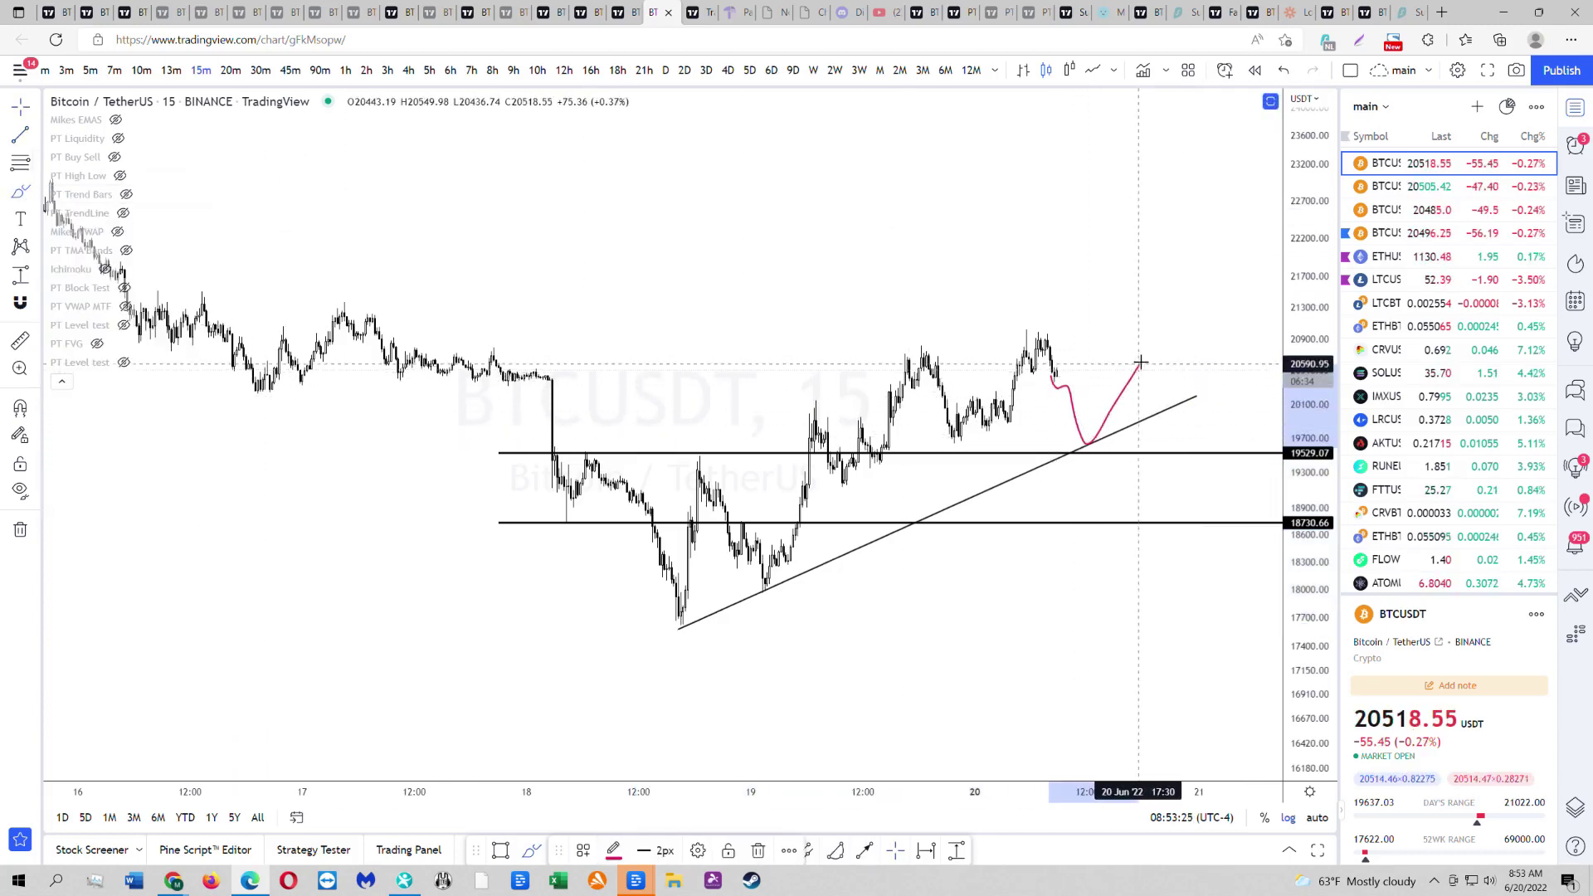
{"action": "mouse_move", "coordinate": [1204, 411]}
{"action": "left_mouse_down"}
{"action": "mouse_move", "coordinate": [1232, 518]}
{"action": "mouse_move", "coordinate": [1291, 310]}
{"action": "left_mouse_up"}
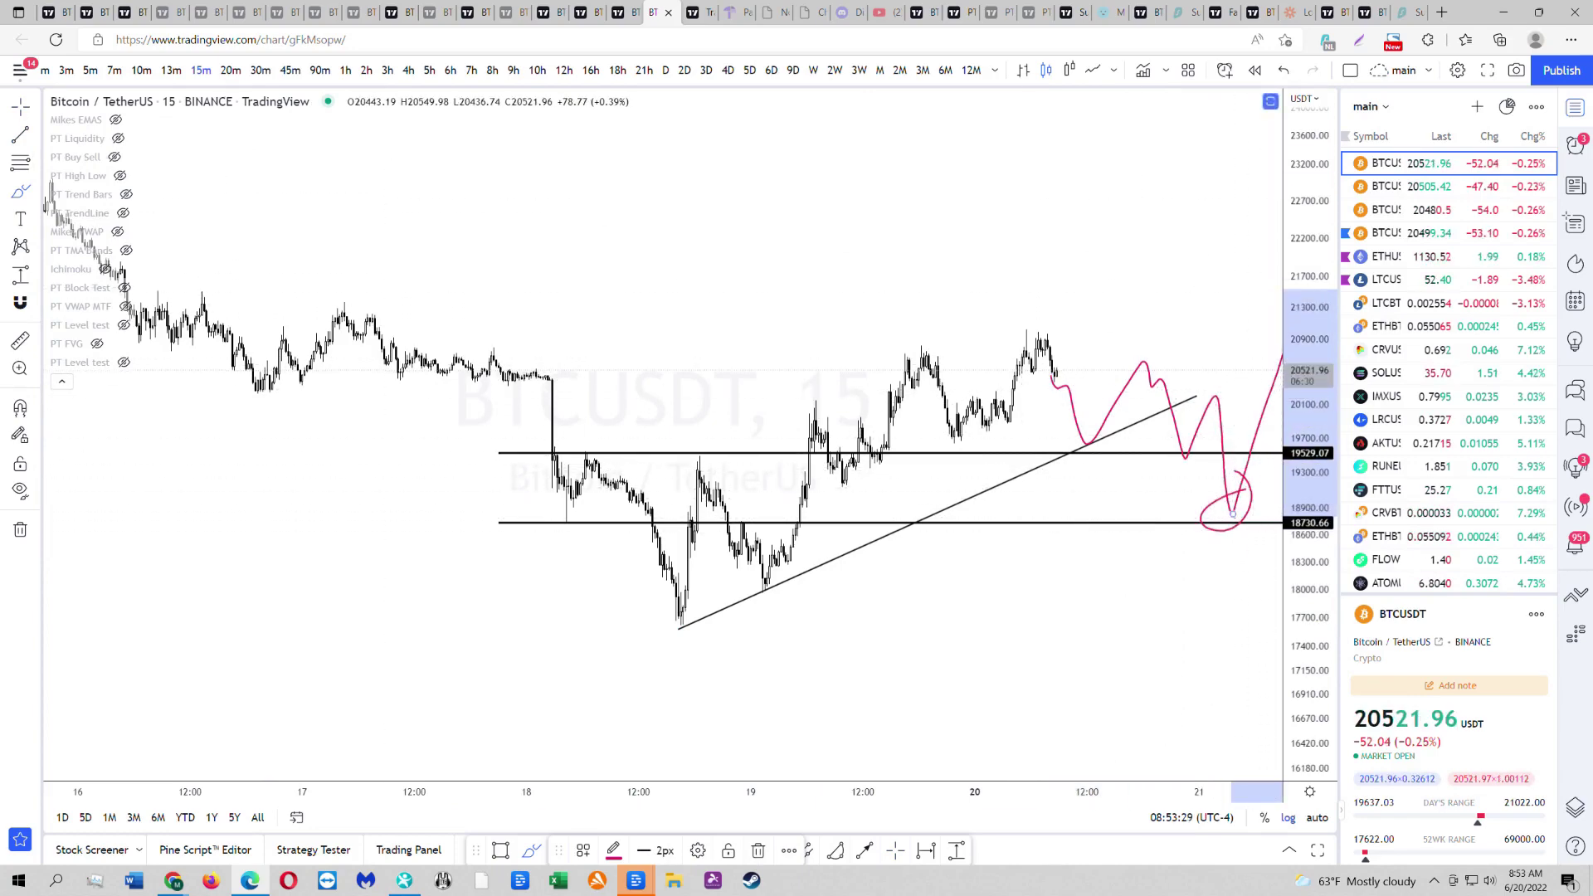
{"action": "left_click", "coordinate": [24, 103]}
- Remove the brush strokes, trend line and both horizontal rays from the 15-minute chart
{"action": "left_click_drag", "start_coordinate": [946, 210], "coordinate": [786, 236]}
{"action": "scroll", "coordinate": [846, 250], "scroll_direction": "down", "scroll_amount": 1}
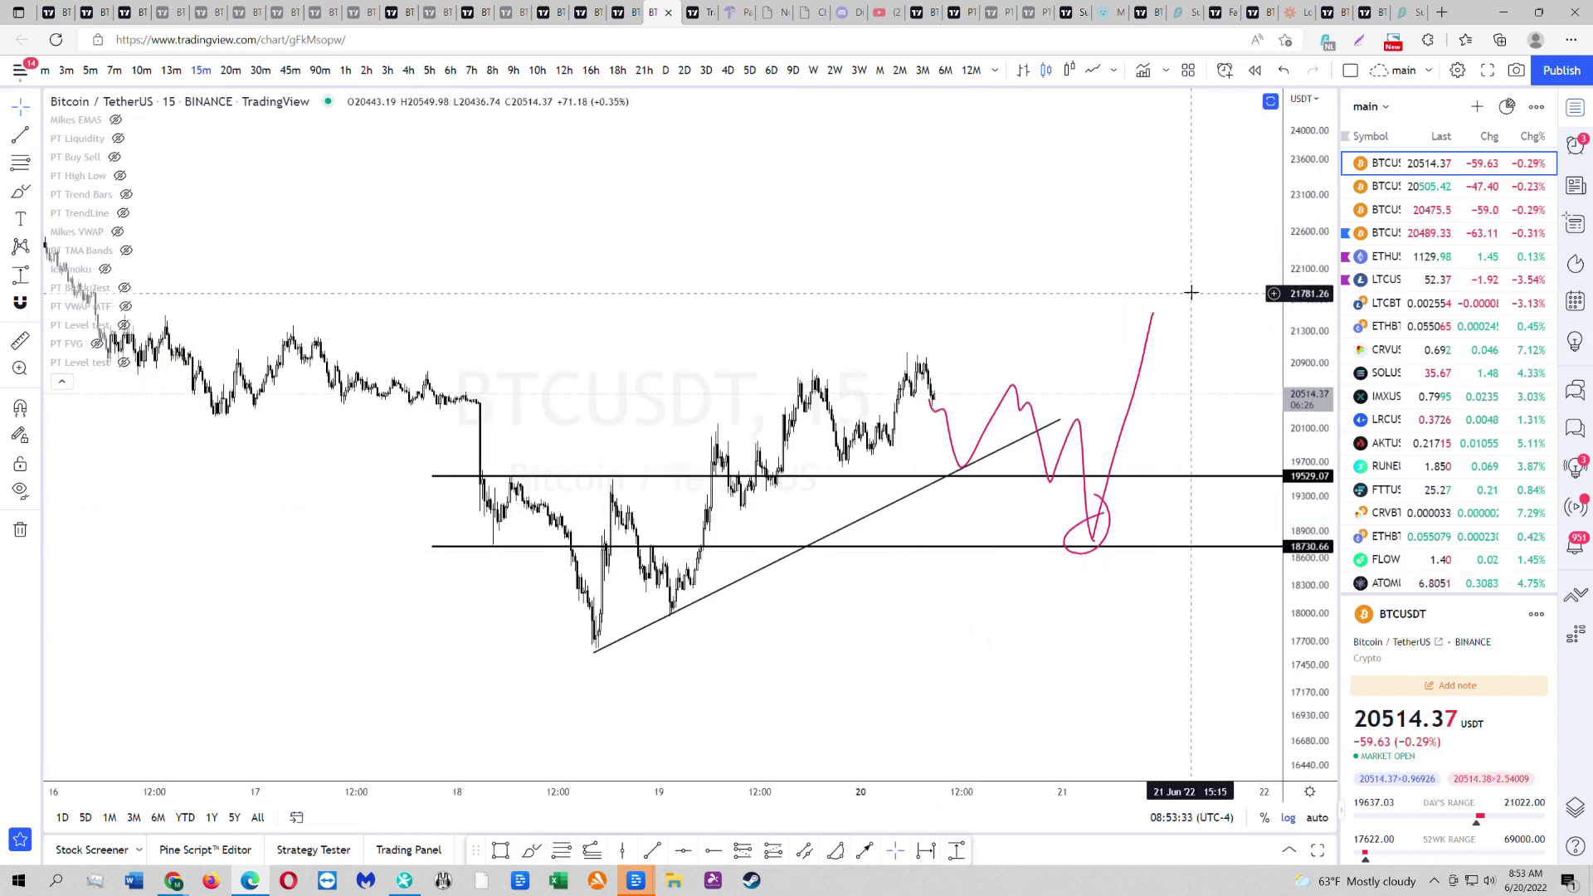
{"action": "scroll", "coordinate": [1169, 277], "scroll_direction": "down", "scroll_amount": 1}
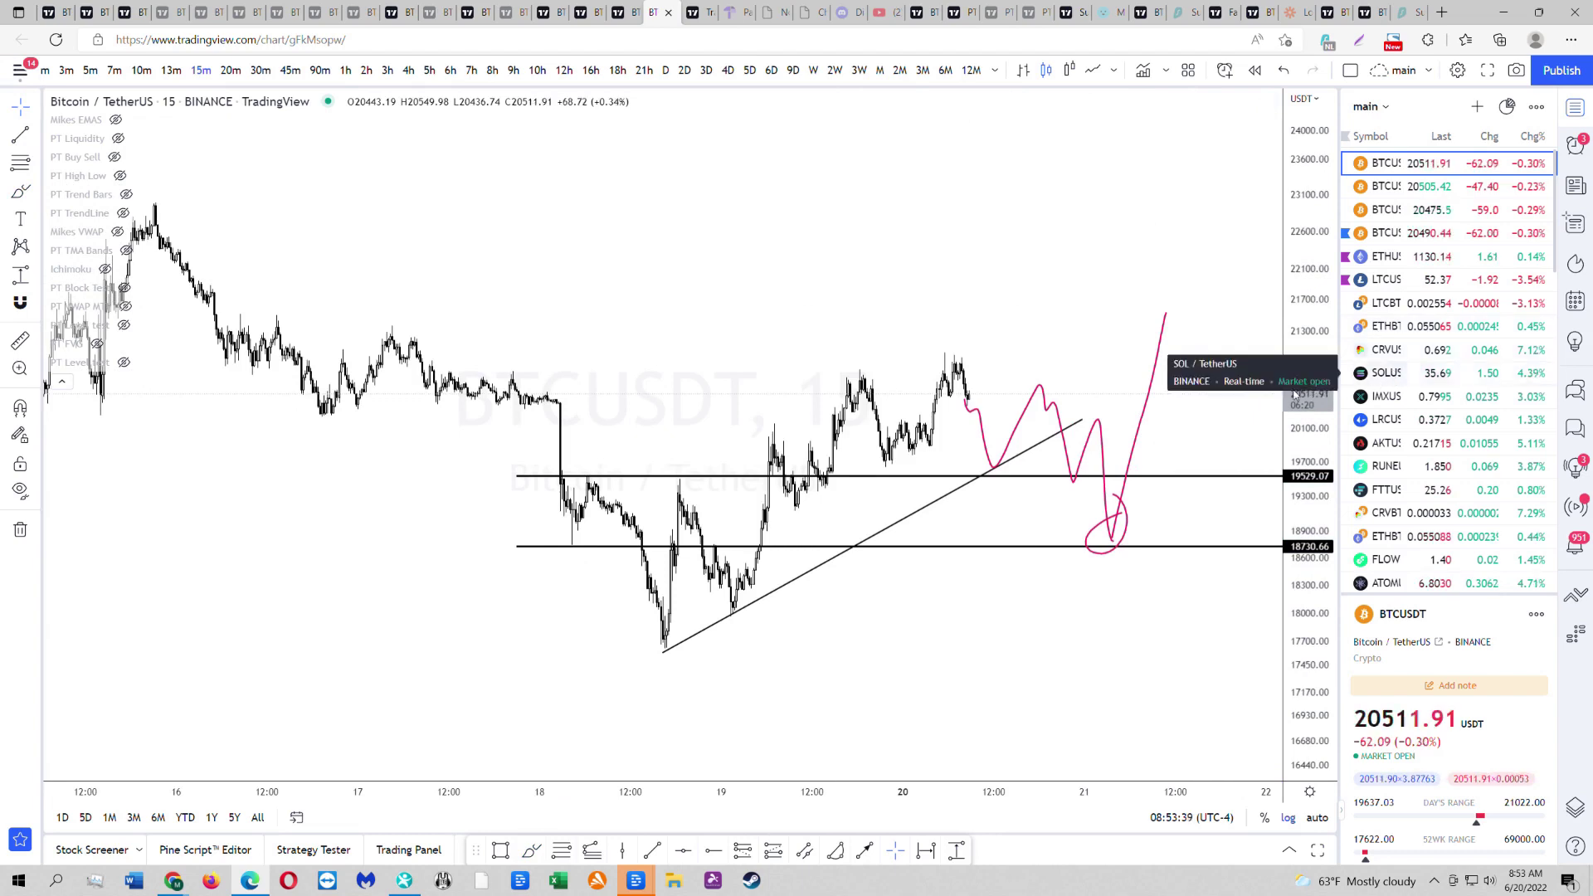
{"action": "scroll", "coordinate": [715, 376], "scroll_direction": "down", "scroll_amount": 1}
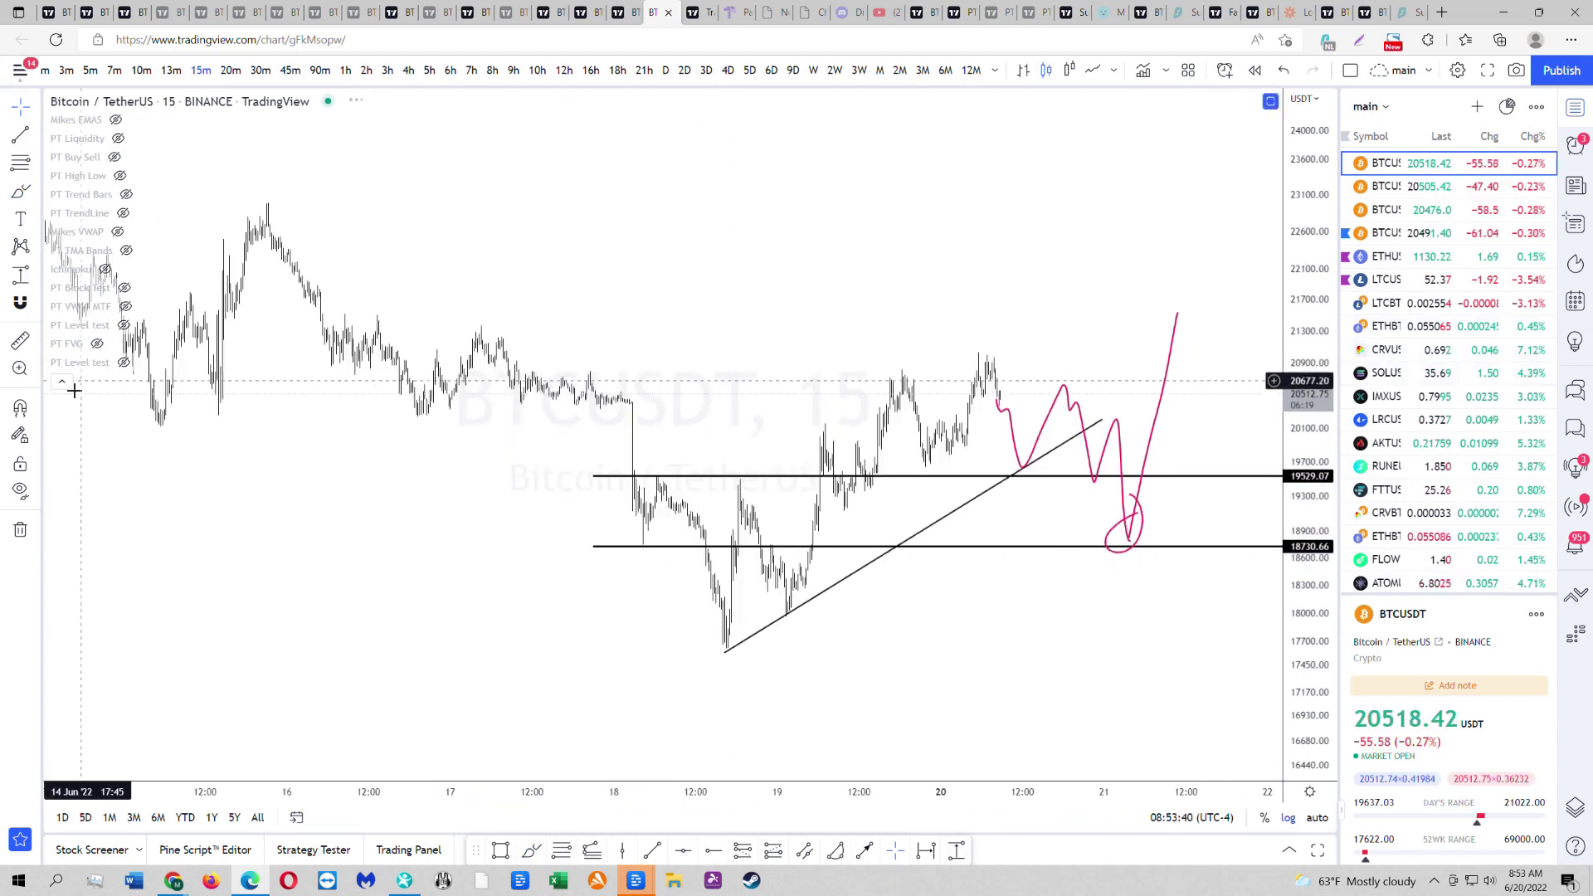
{"action": "left_click", "coordinate": [21, 529]}
- Add a horizontal ray at 21,519.82 starting from the 16 June high
{"action": "left_click", "coordinate": [34, 135]}
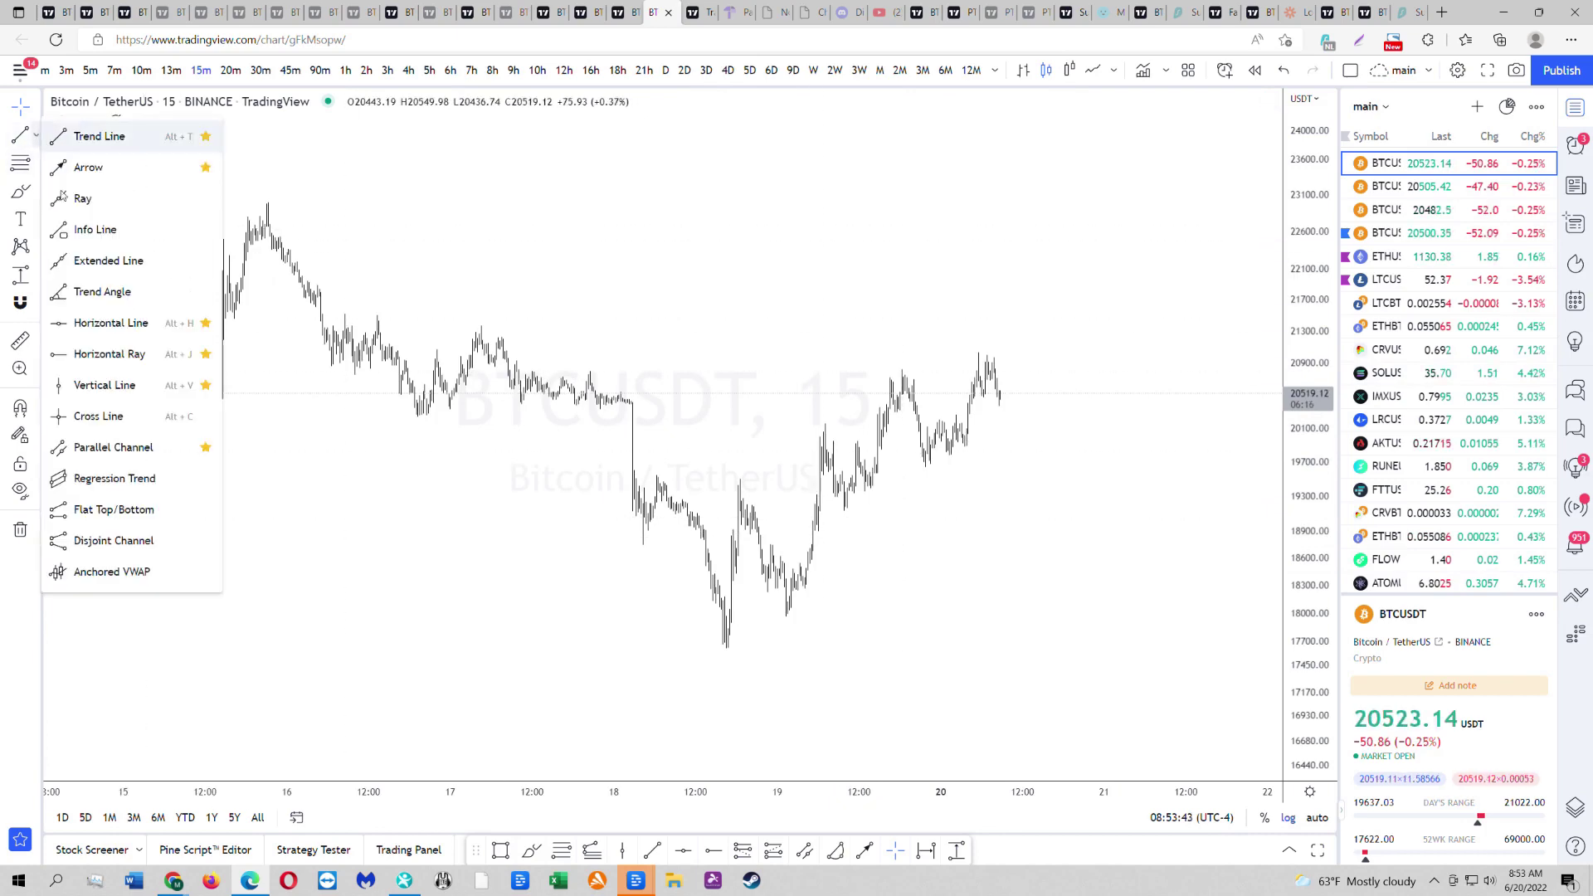
{"action": "left_click", "coordinate": [91, 355]}
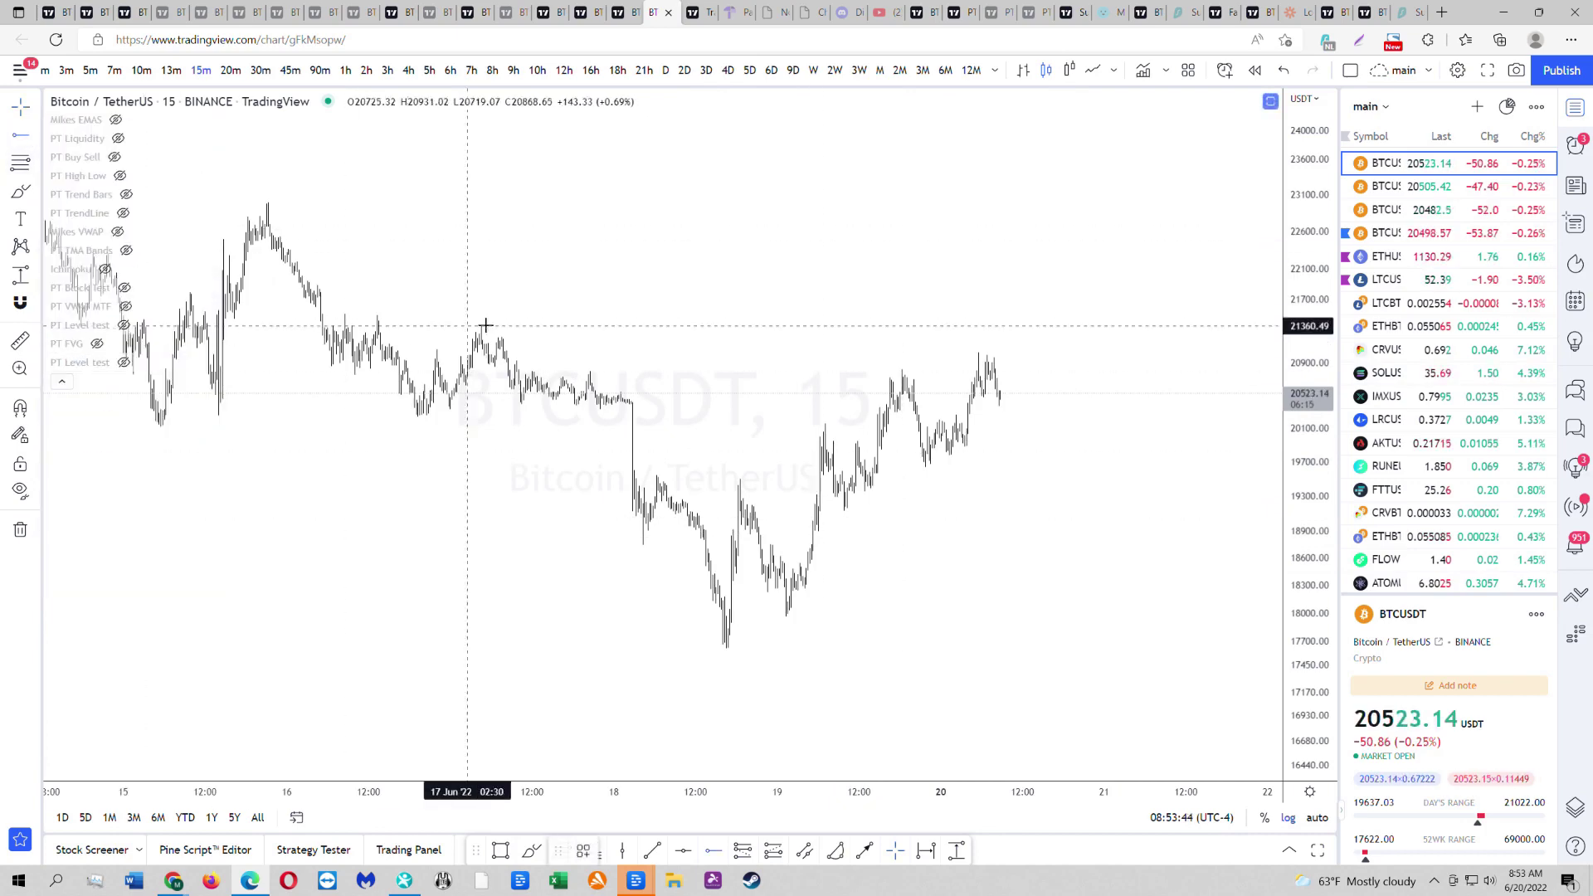
{"action": "left_click", "coordinate": [331, 314]}
{"action": "left_click_drag", "start_coordinate": [493, 271], "coordinate": [573, 284]}
{"action": "scroll", "coordinate": [896, 336], "scroll_direction": "up", "scroll_amount": 2}
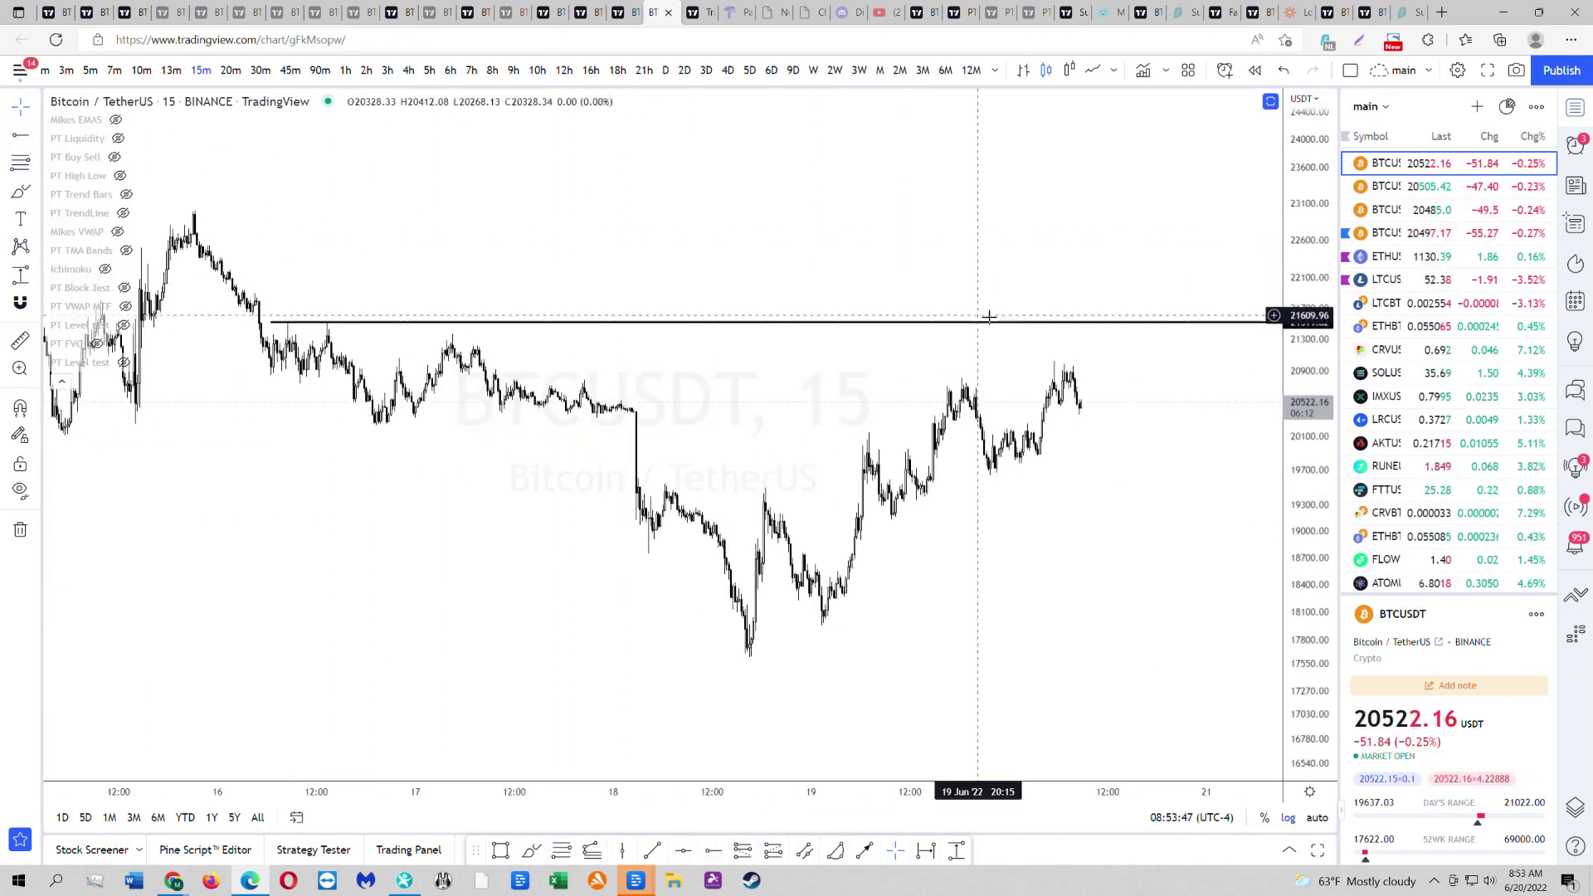
- Add horizontal rays at 23,019.00 from the 15 June high and at 23,363.67 from the 14 June high
{"action": "scroll", "coordinate": [1068, 310], "scroll_direction": "down", "scroll_amount": 5}
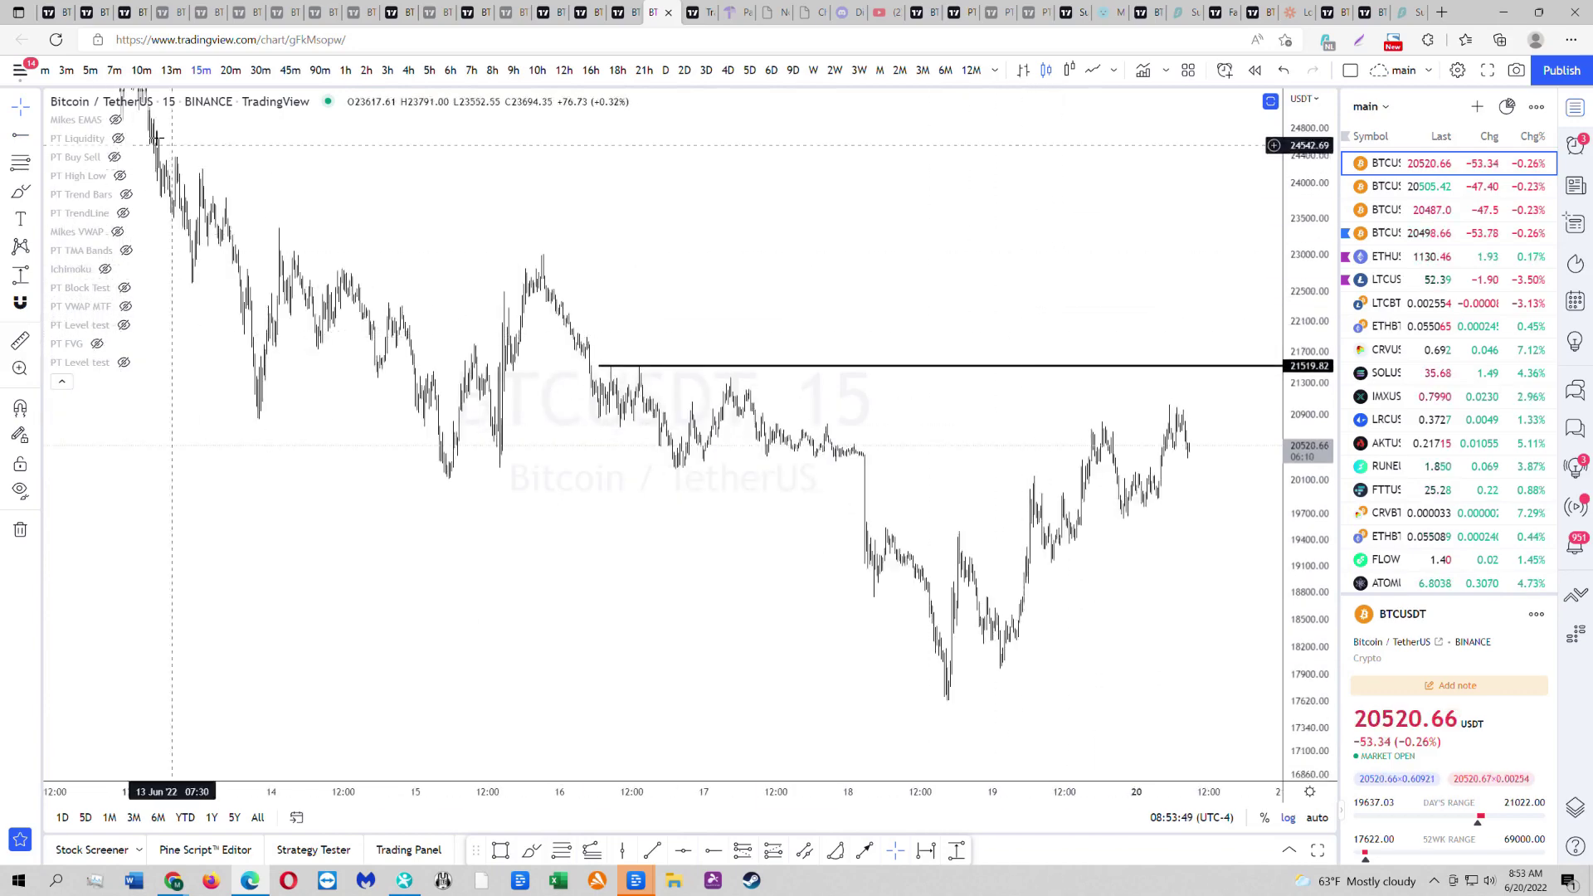
{"action": "left_click", "coordinate": [523, 255]}
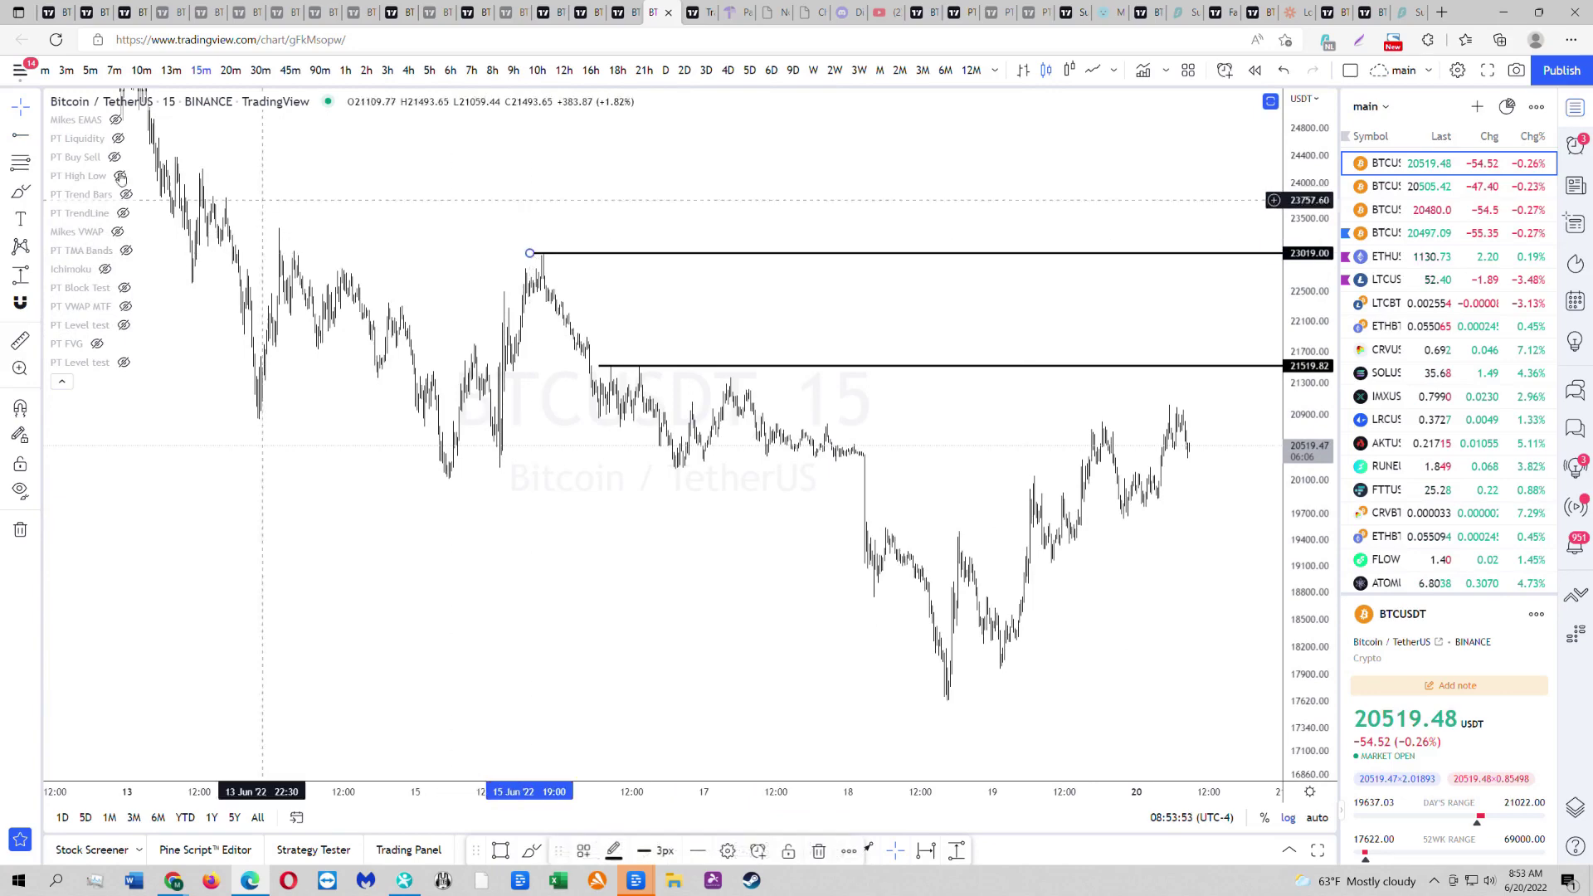
{"action": "left_click", "coordinate": [35, 135]}
{"action": "left_click", "coordinate": [274, 226]}
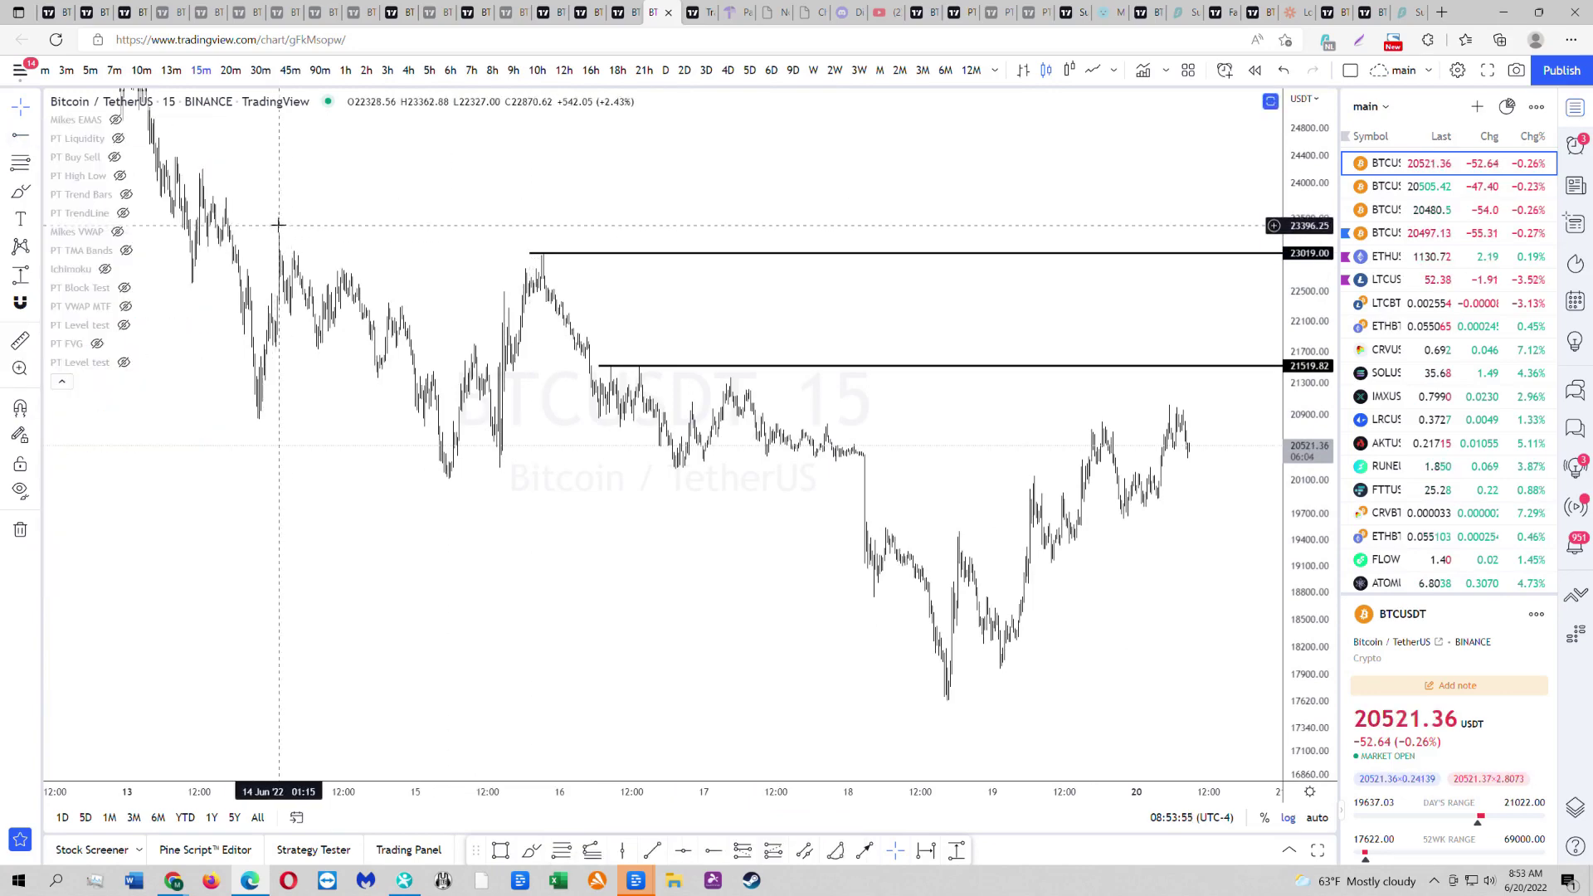
{"action": "left_click", "coordinate": [266, 227]}
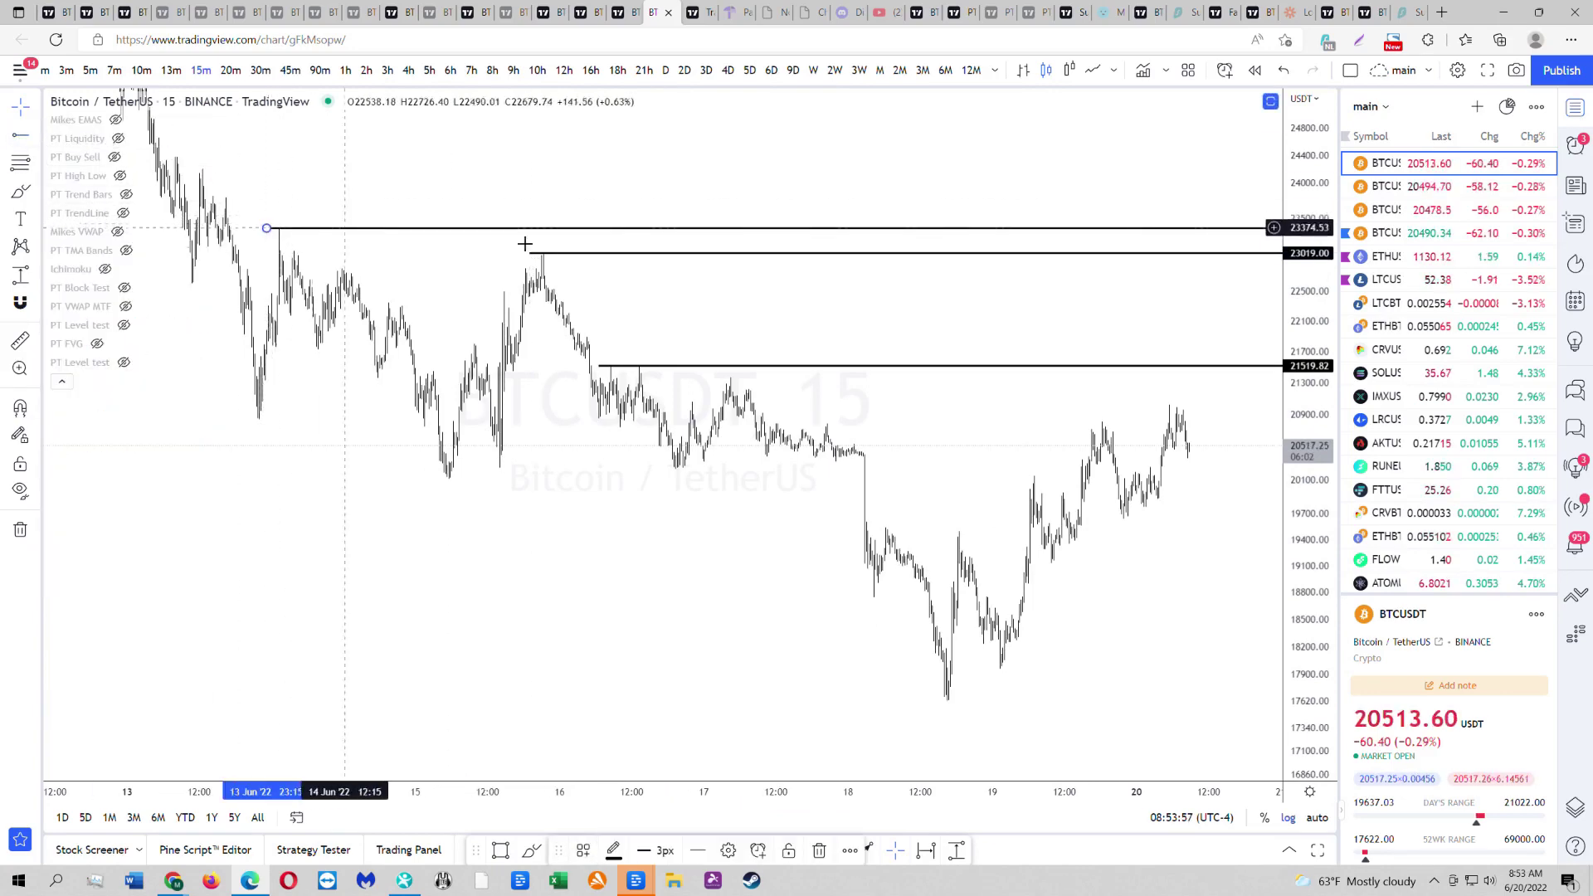
- Remove the three horizontal rays and show the PT TMA Bands indicator
{"action": "left_click_drag", "start_coordinate": [995, 547], "coordinate": [811, 514]}
{"action": "scroll", "coordinate": [811, 514], "scroll_direction": "up", "scroll_amount": 1}
{"action": "left_click_drag", "start_coordinate": [596, 421], "coordinate": [634, 421]}
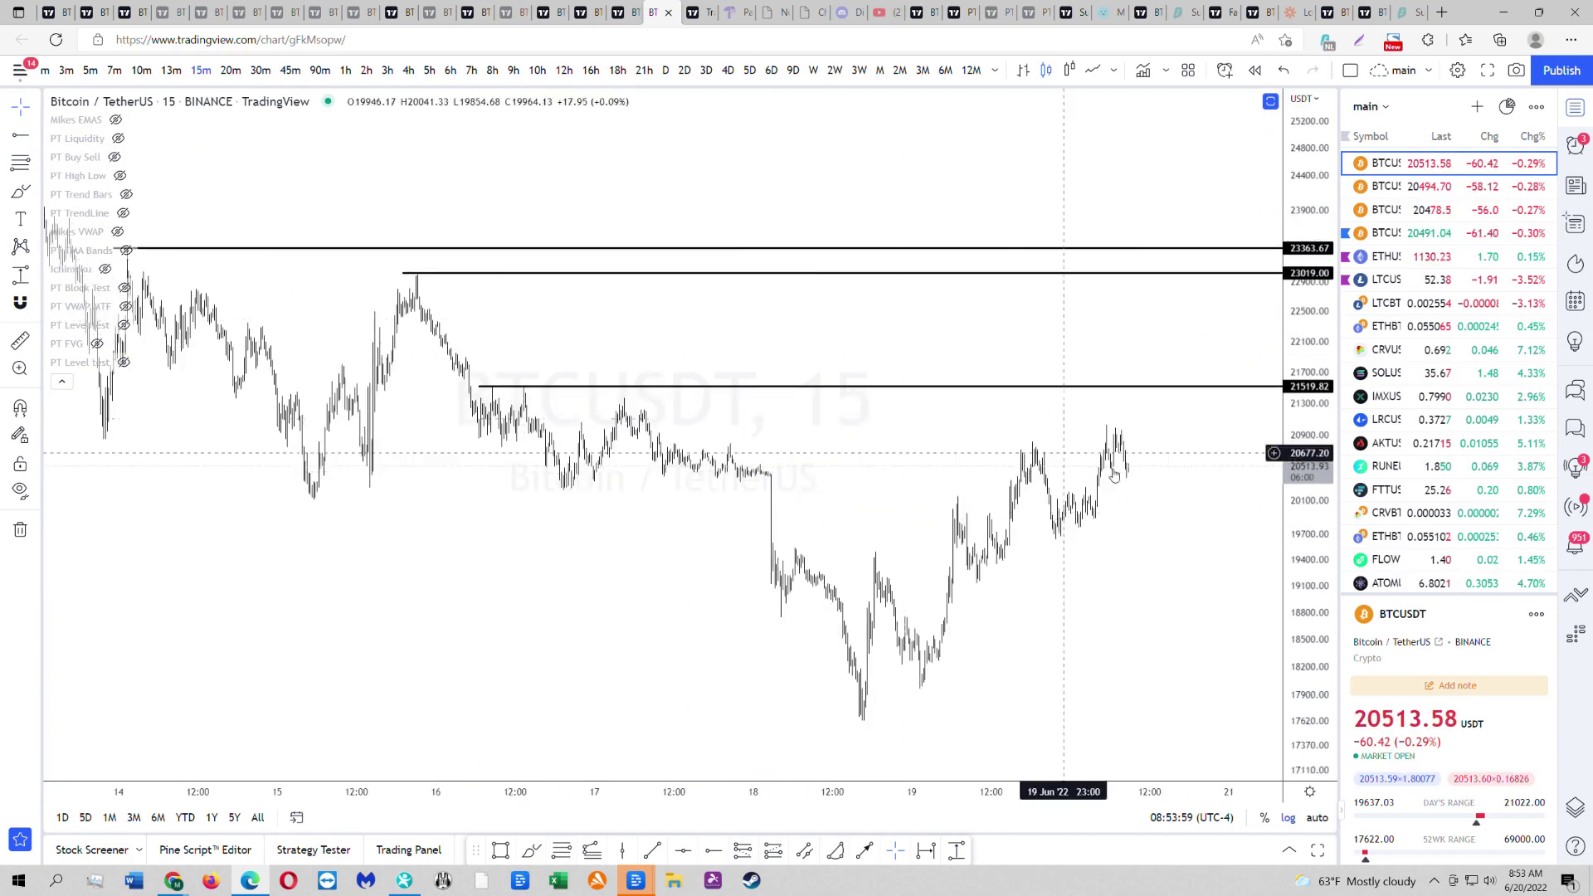
{"action": "mouse_move", "coordinate": [128, 326]}
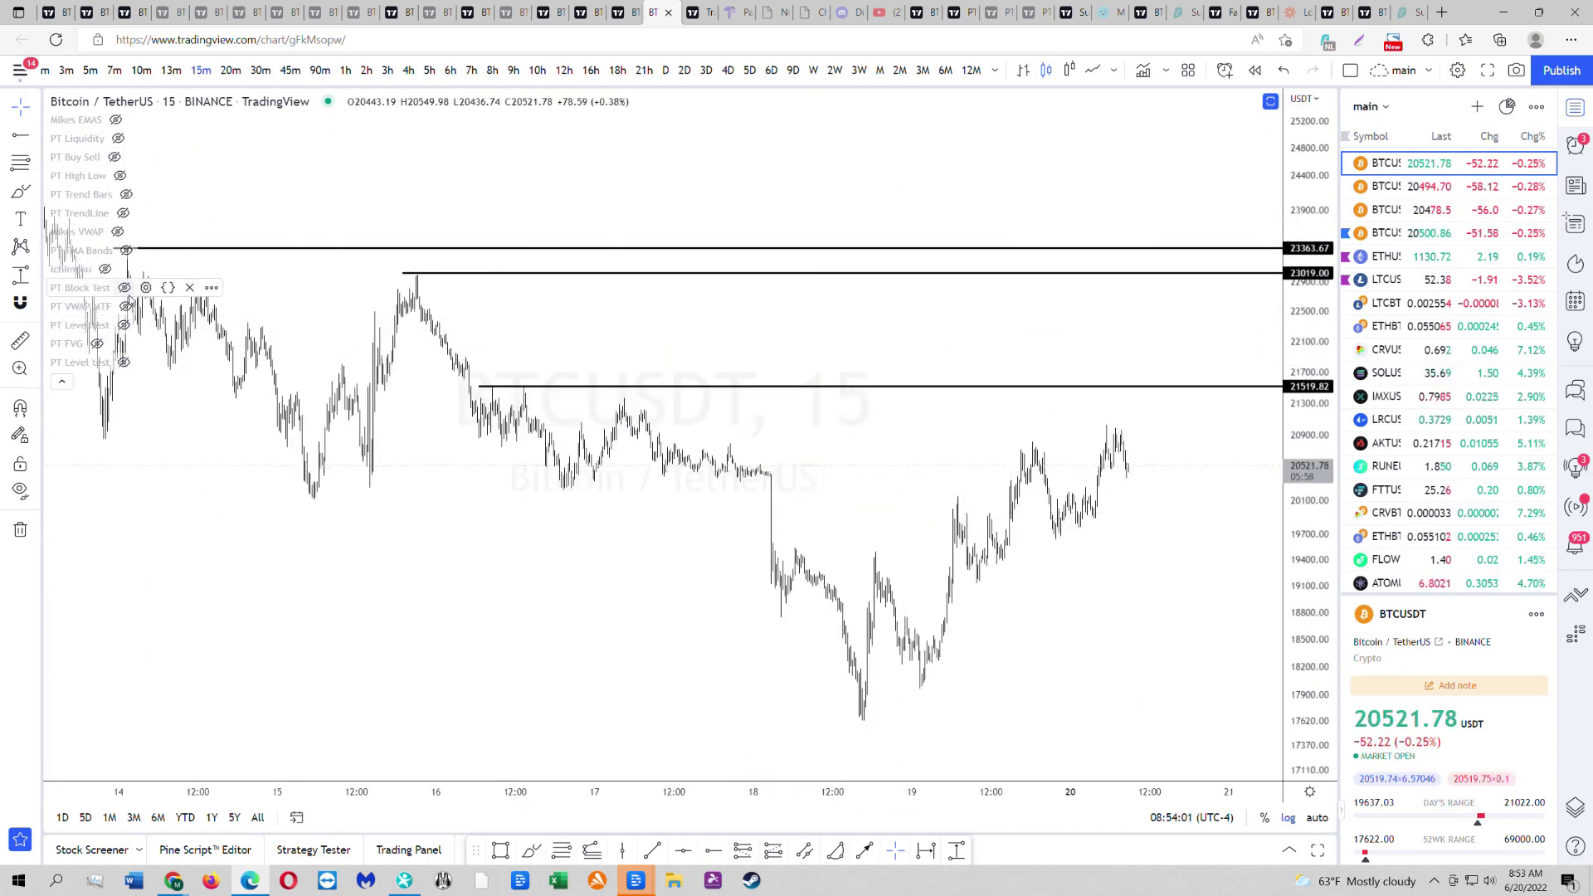
{"action": "left_click", "coordinate": [22, 530]}
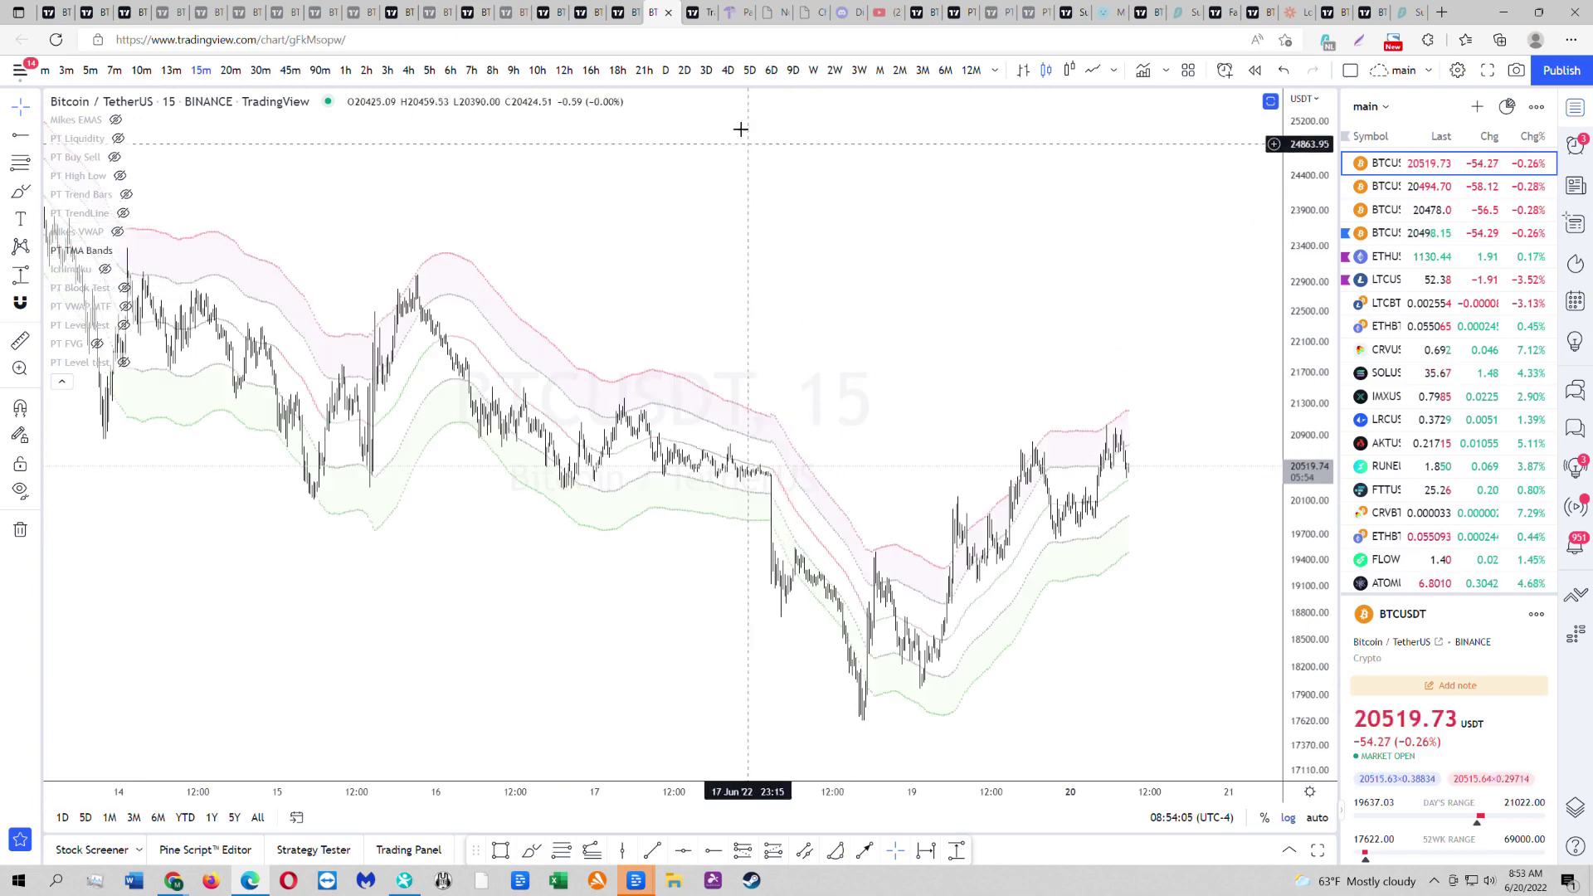
- Examine price against the TMA bands on the 2-day and 12-hour timeframes, focusing on the June drop
{"action": "left_click", "coordinate": [707, 70]}
{"action": "left_click", "coordinate": [683, 71]}
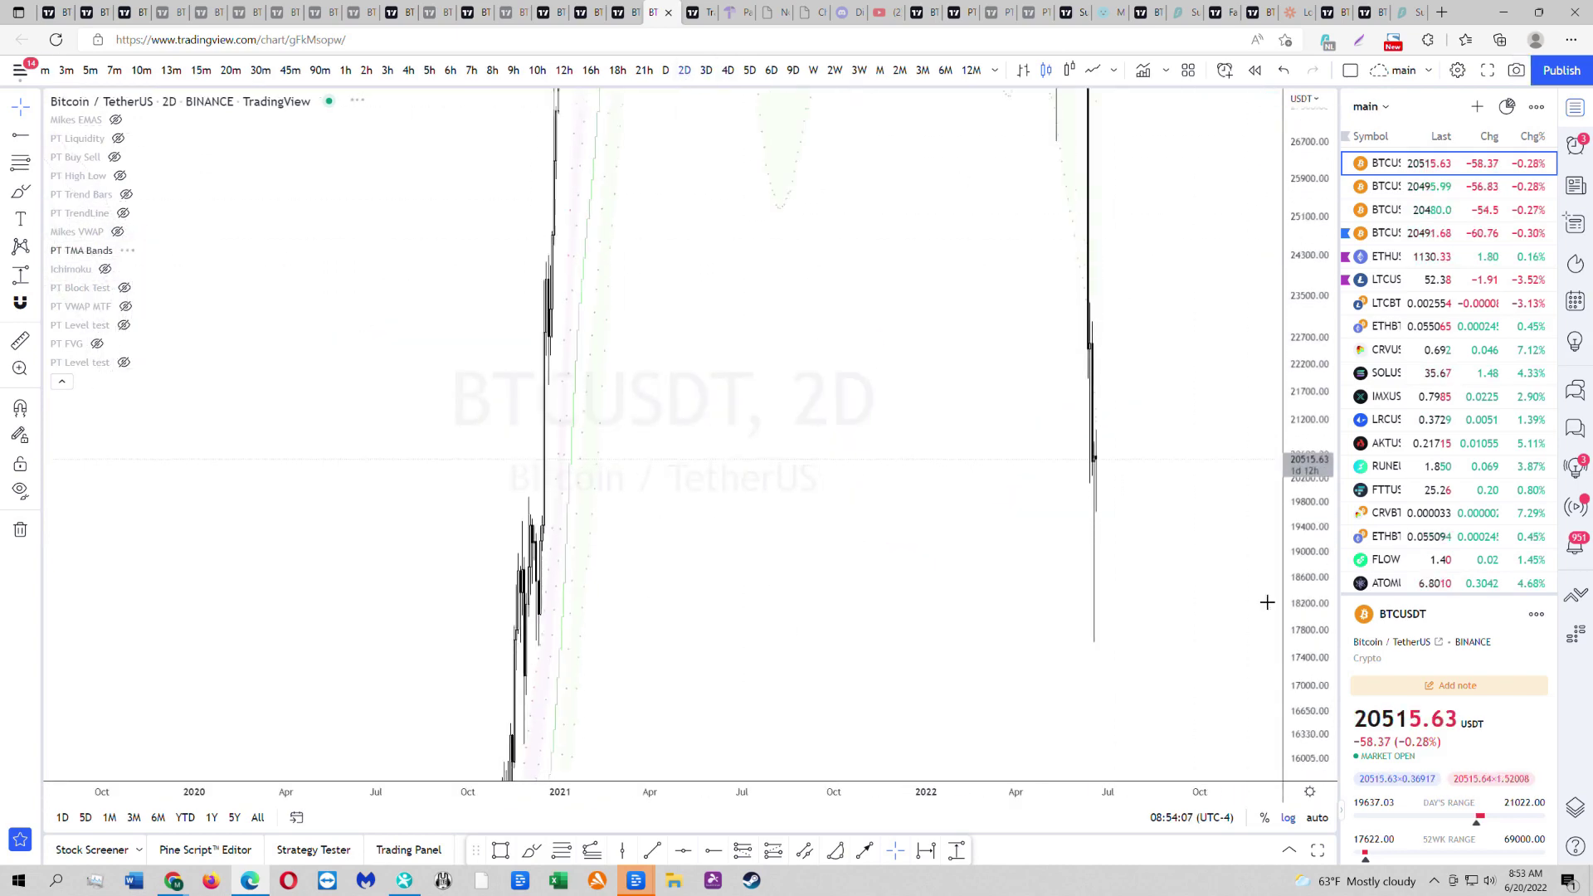
{"action": "left_click", "coordinate": [564, 70]}
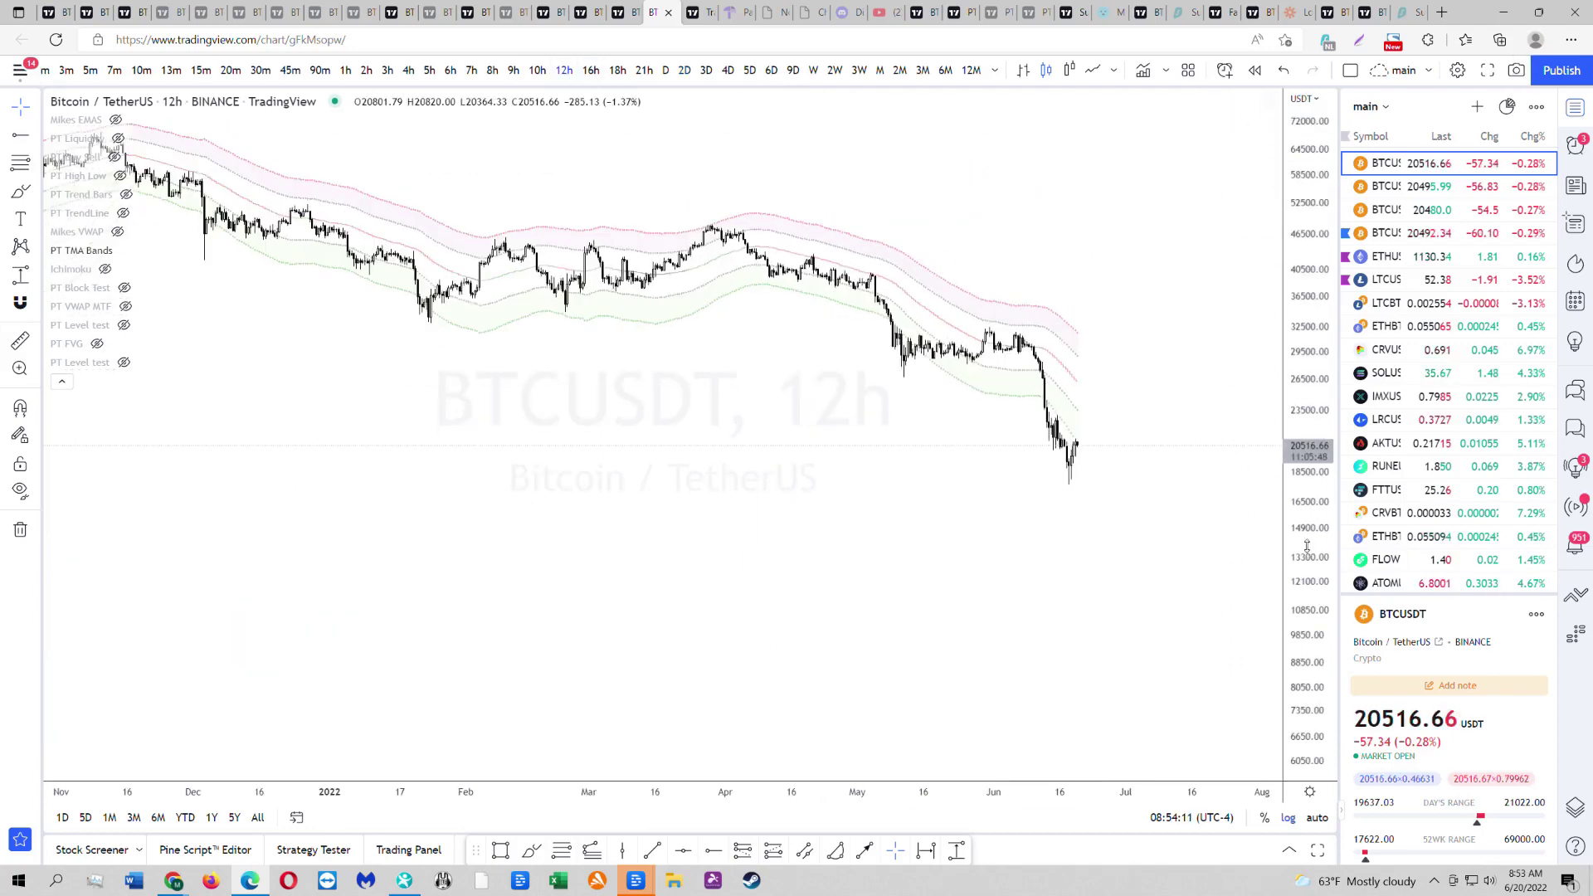
{"action": "left_click_drag", "start_coordinate": [1307, 546], "coordinate": [1305, 219]}
{"action": "left_click_drag", "start_coordinate": [1145, 349], "coordinate": [1046, 344]}
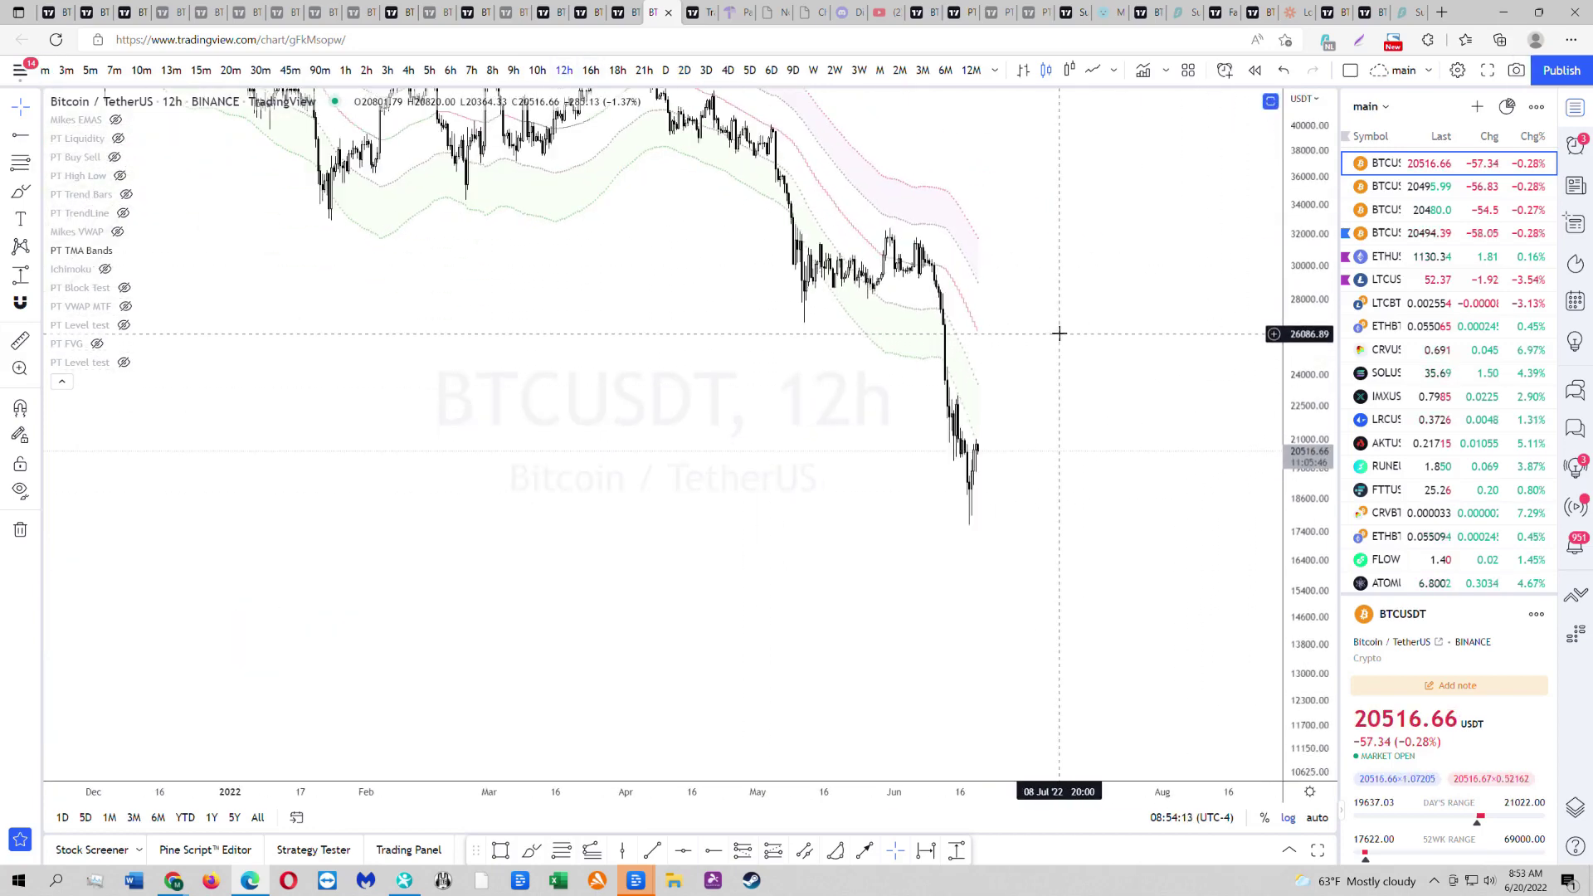
{"action": "left_click_drag", "start_coordinate": [1076, 360], "coordinate": [1088, 401]}
{"action": "scroll", "coordinate": [998, 478], "scroll_direction": "up", "scroll_amount": 3}
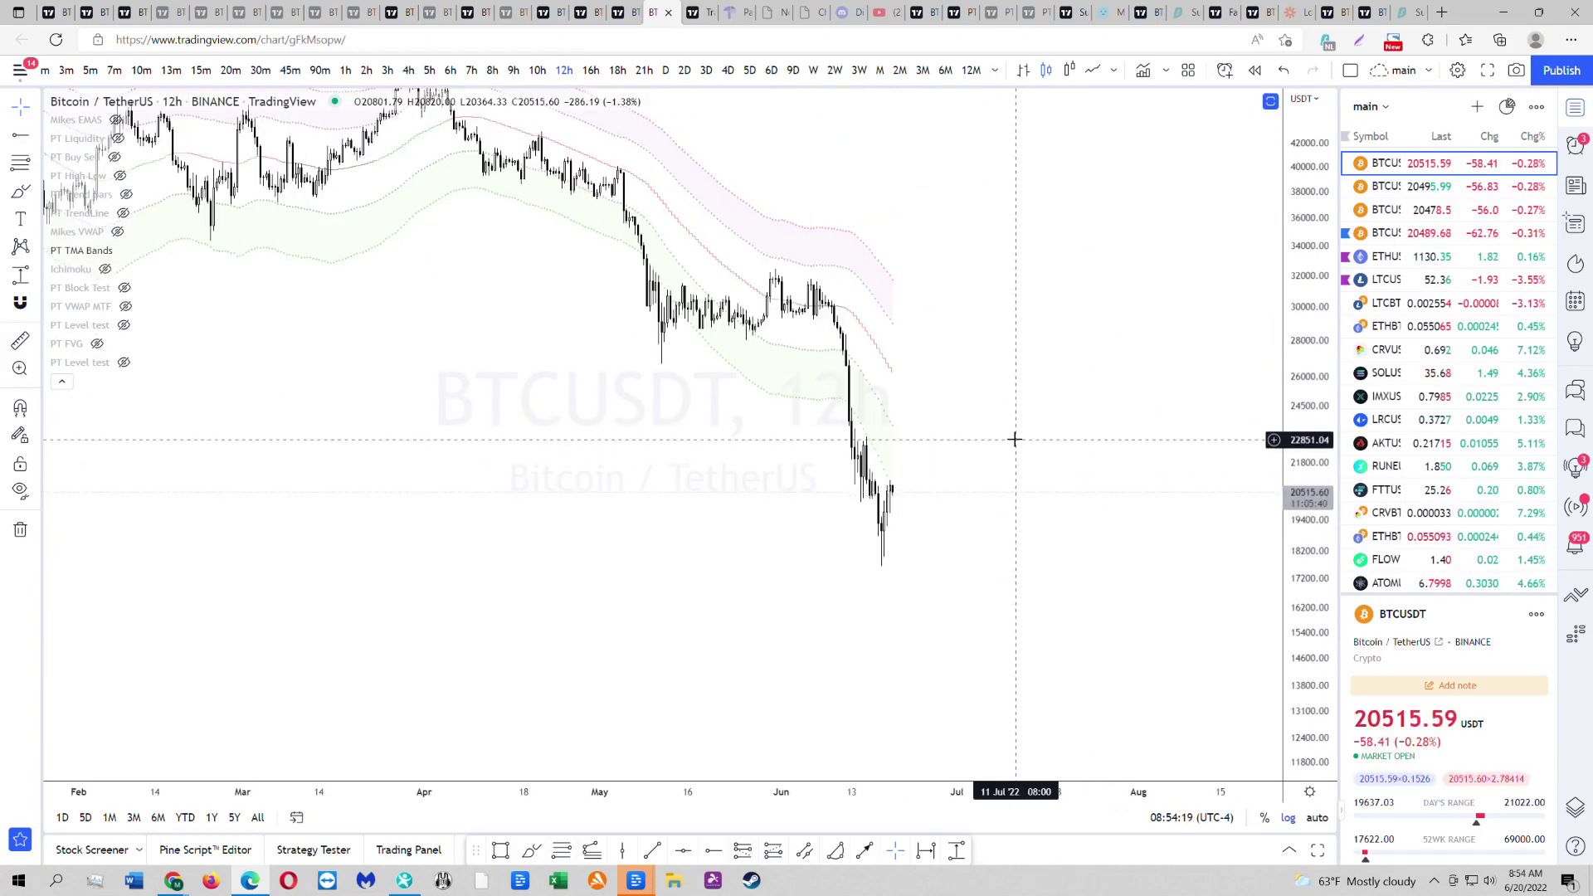
- Compare the TMA bands on the 4-hour and 1-hour timeframes, returning to the 4-hour chart
{"action": "left_click", "coordinate": [387, 69]}
{"action": "left_click", "coordinate": [408, 70]}
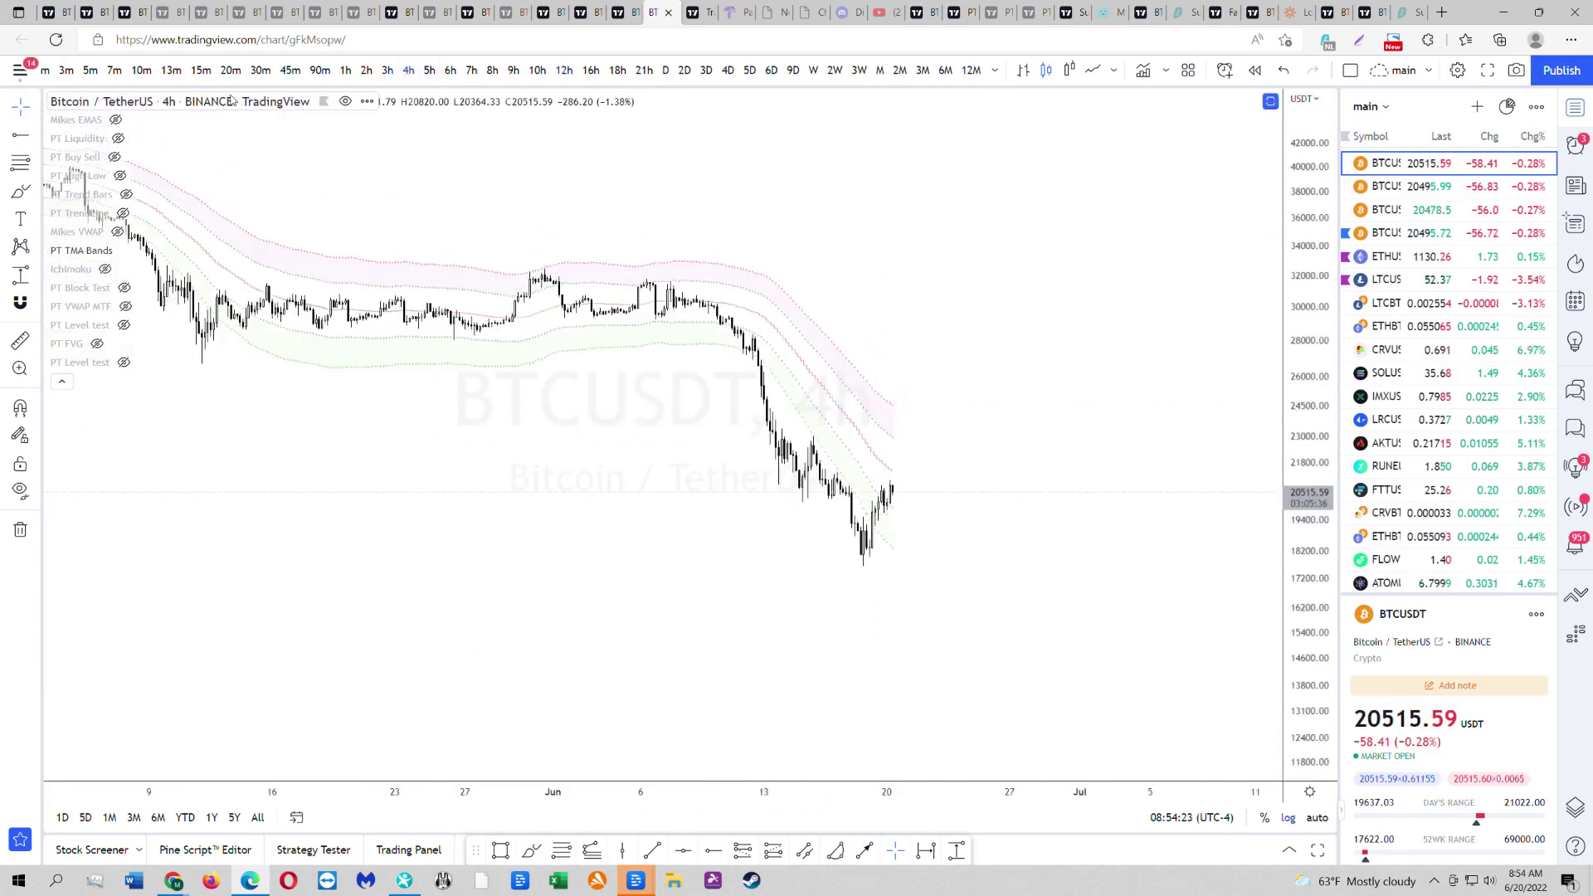
{"action": "left_click", "coordinate": [329, 74]}
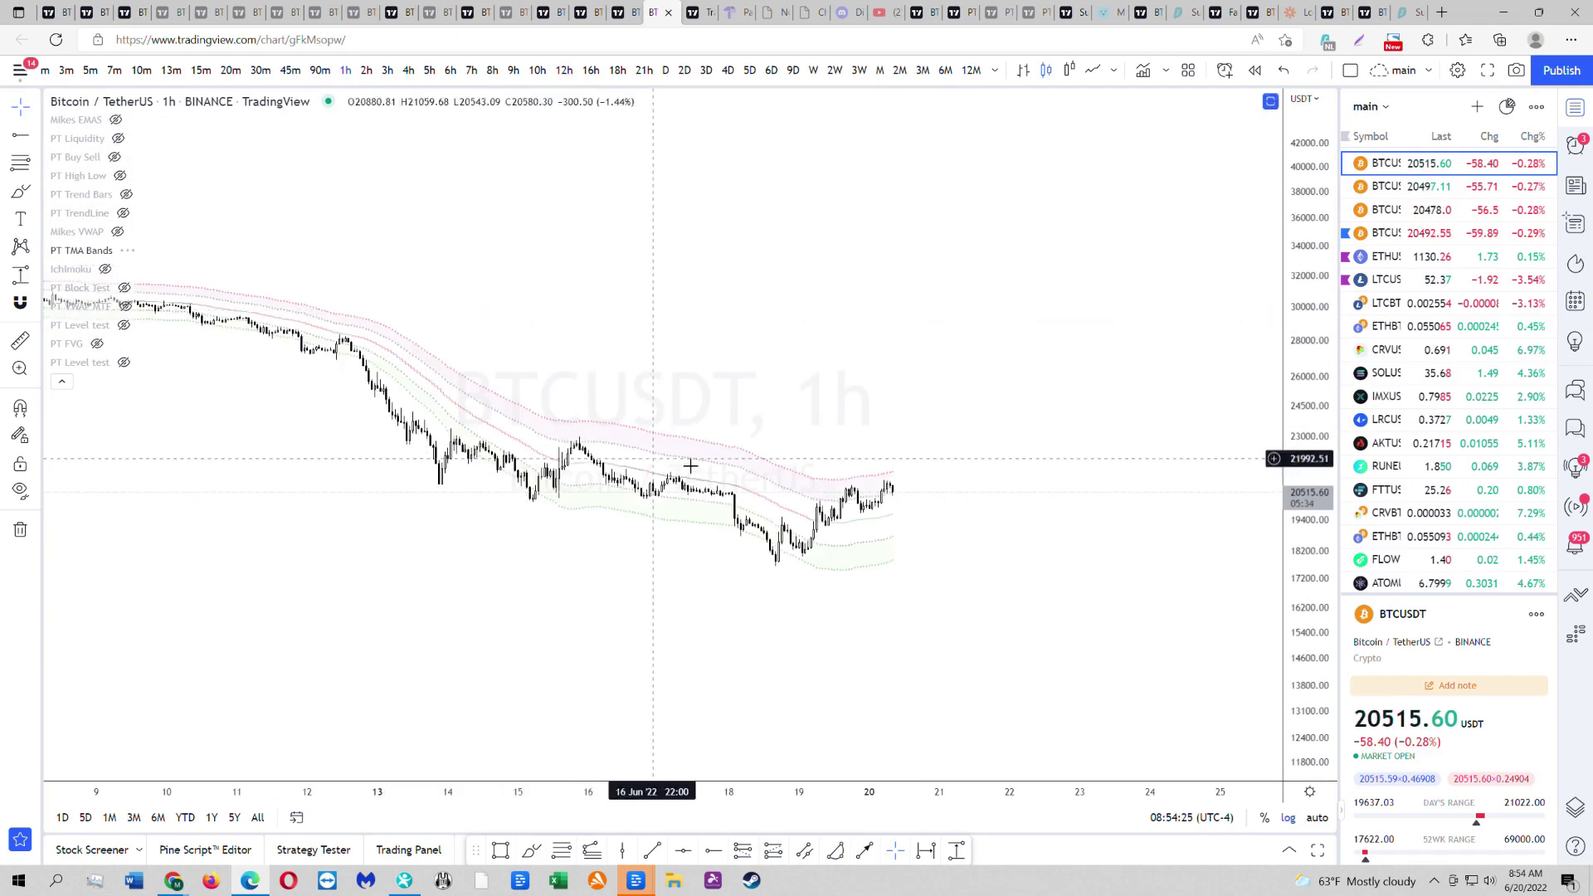
{"action": "left_click", "coordinate": [408, 71]}
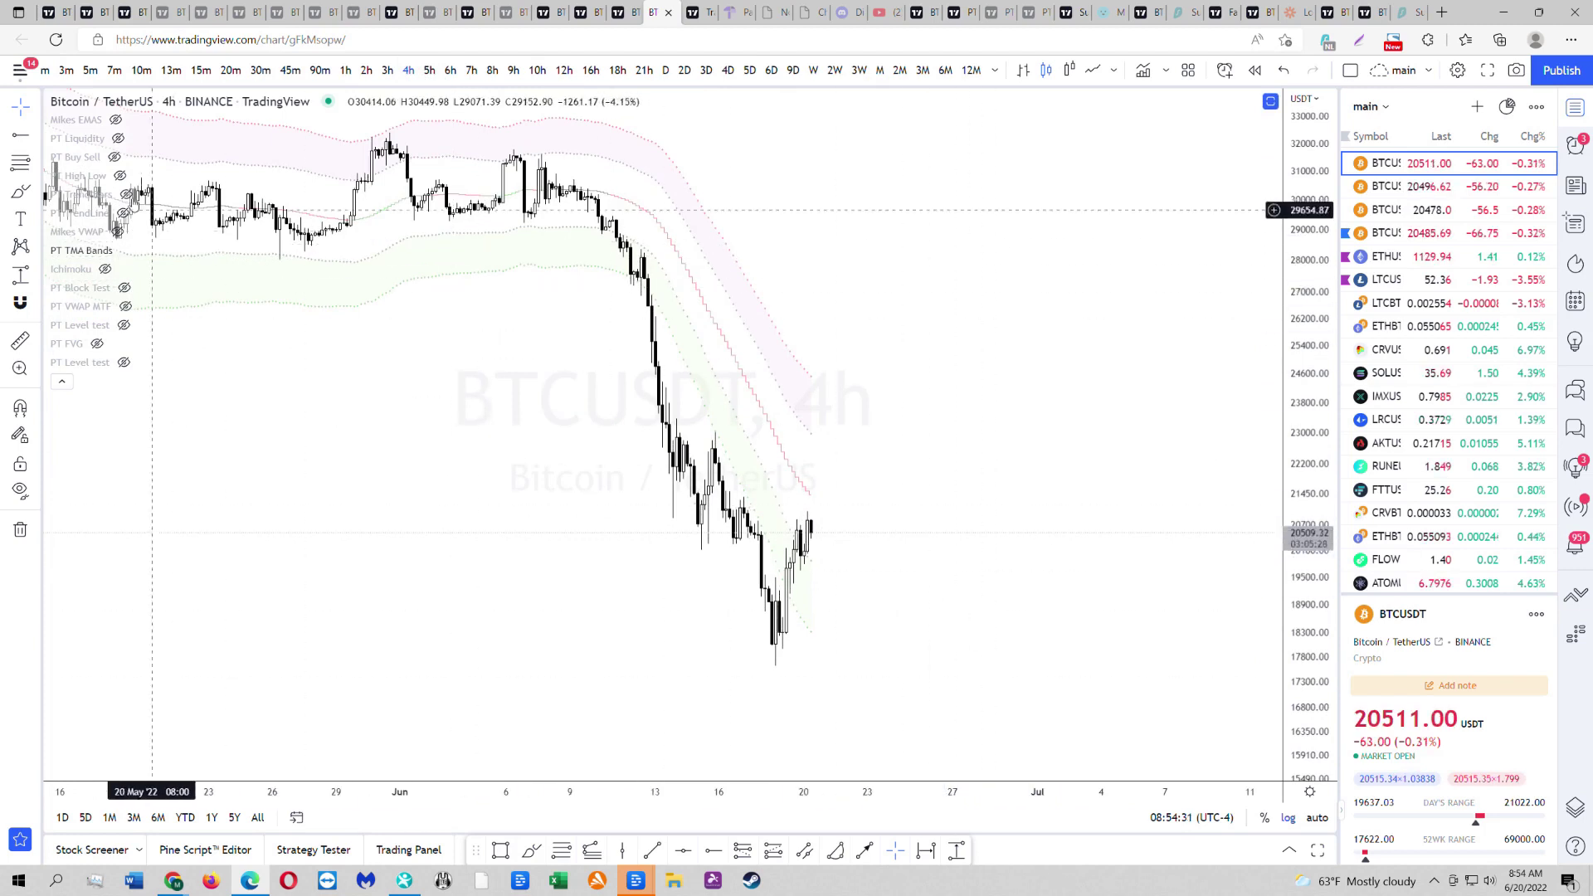
- Add a horizontal ray at 21,189.27 on the 4-hour chart and move it to 21,151.61 from 14 June on the 12-hour chart
{"action": "left_click", "coordinate": [18, 135]}
{"action": "left_click", "coordinate": [726, 507]}
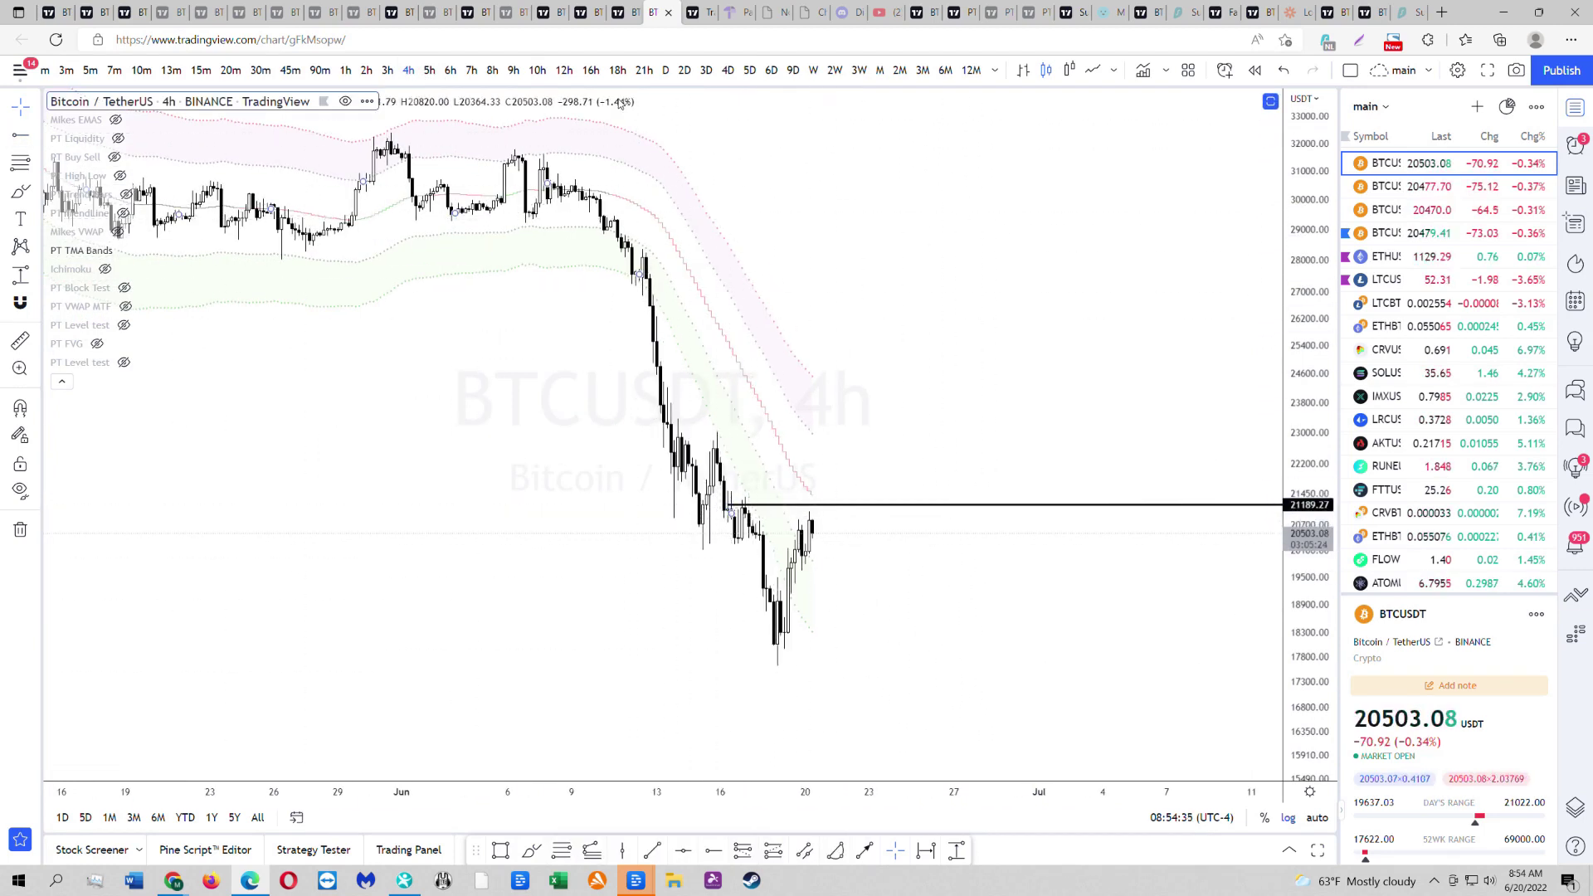
{"action": "left_click", "coordinate": [555, 75]}
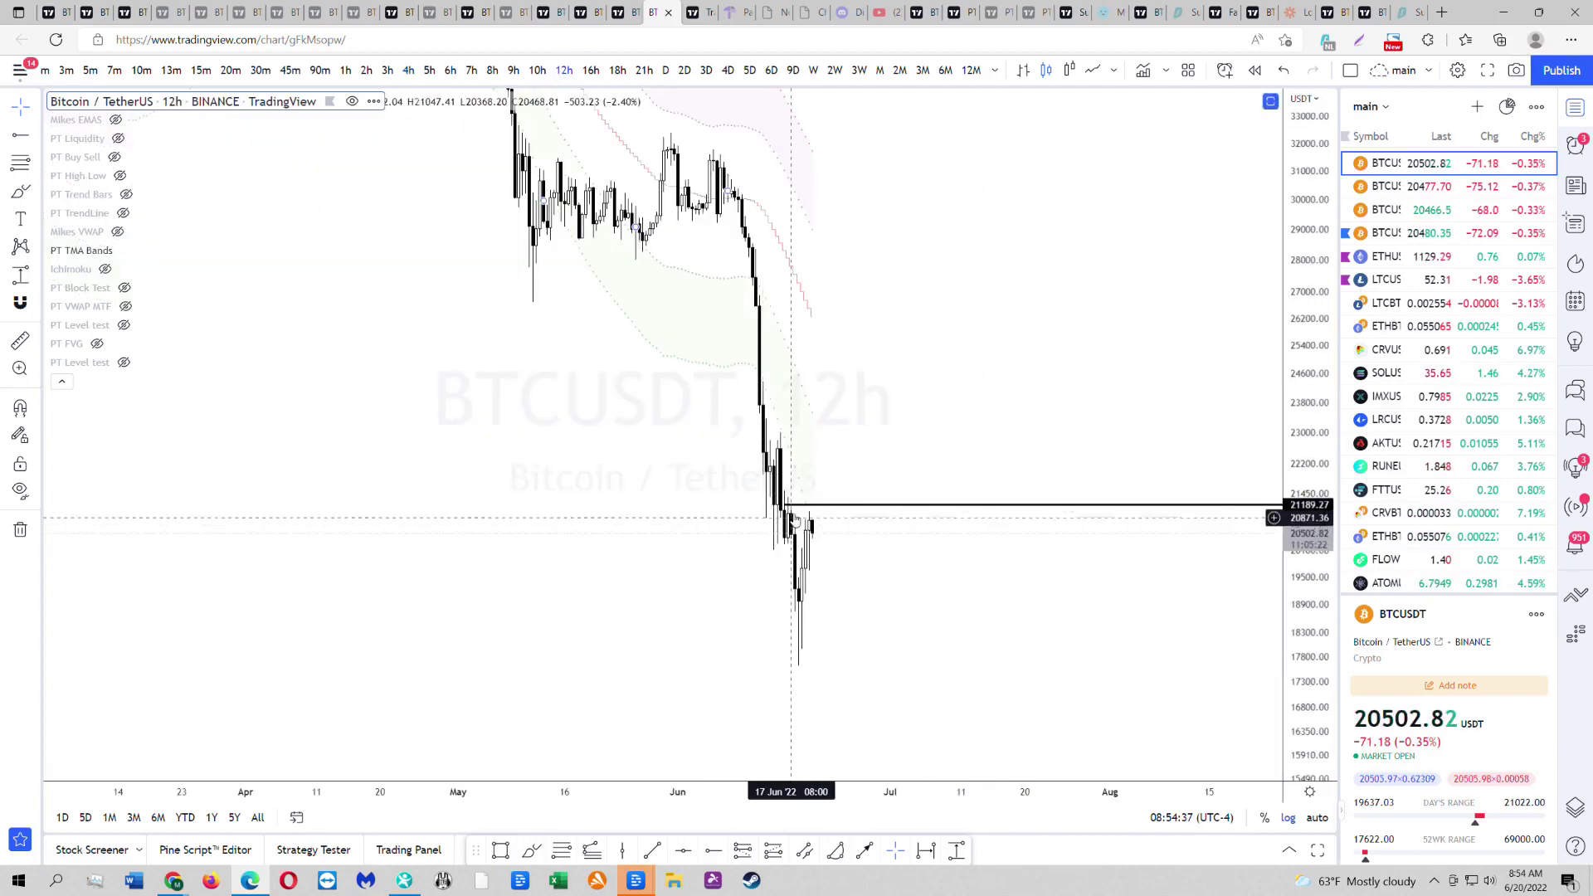
{"action": "left_click_drag", "start_coordinate": [784, 504], "coordinate": [771, 506]}
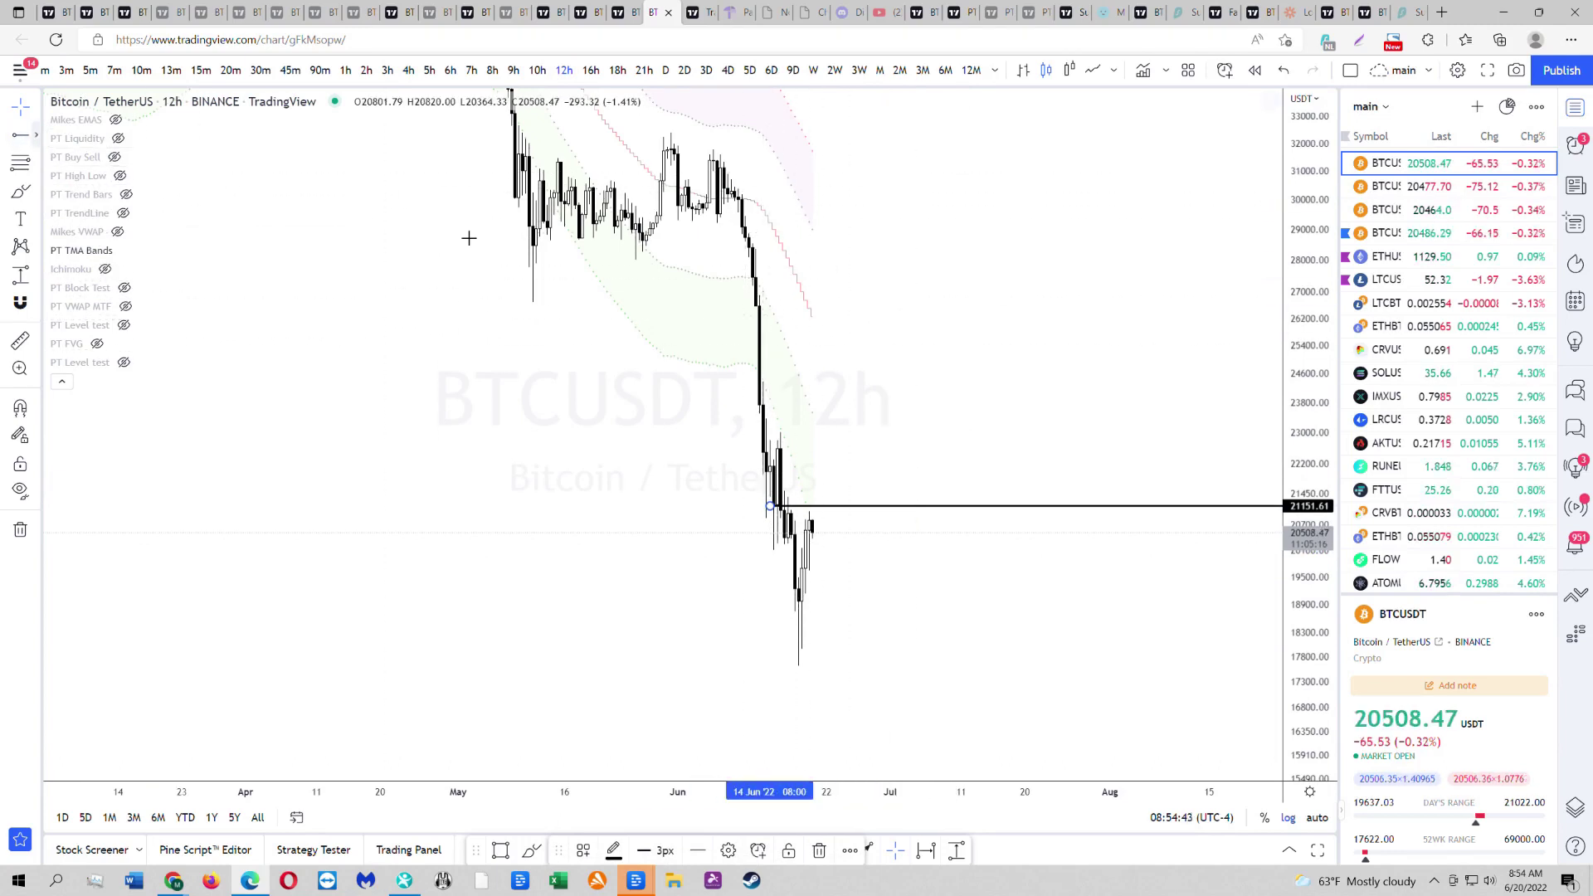
- Add a horizontal ray at 26,677.14 from the May low and brush a circle with a downward stroke below it
{"action": "left_click", "coordinate": [512, 303]}
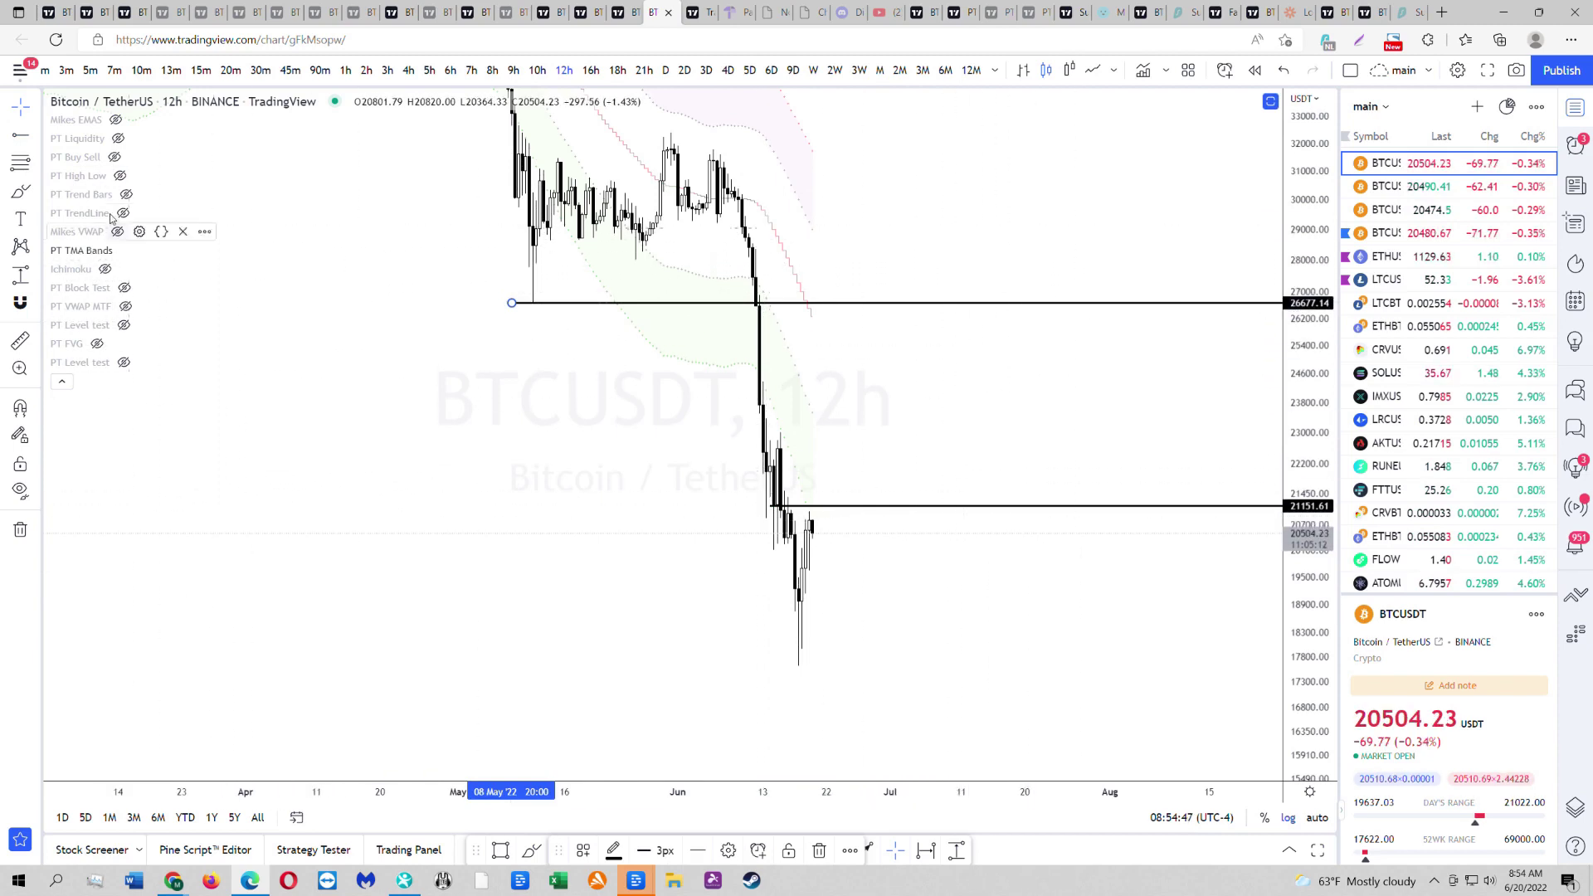
{"action": "left_click", "coordinate": [23, 196]}
{"action": "mouse_move", "coordinate": [811, 297]}
{"action": "left_mouse_down"}
{"action": "mouse_move", "coordinate": [824, 333]}
{"action": "mouse_move", "coordinate": [887, 381]}
{"action": "left_mouse_up"}
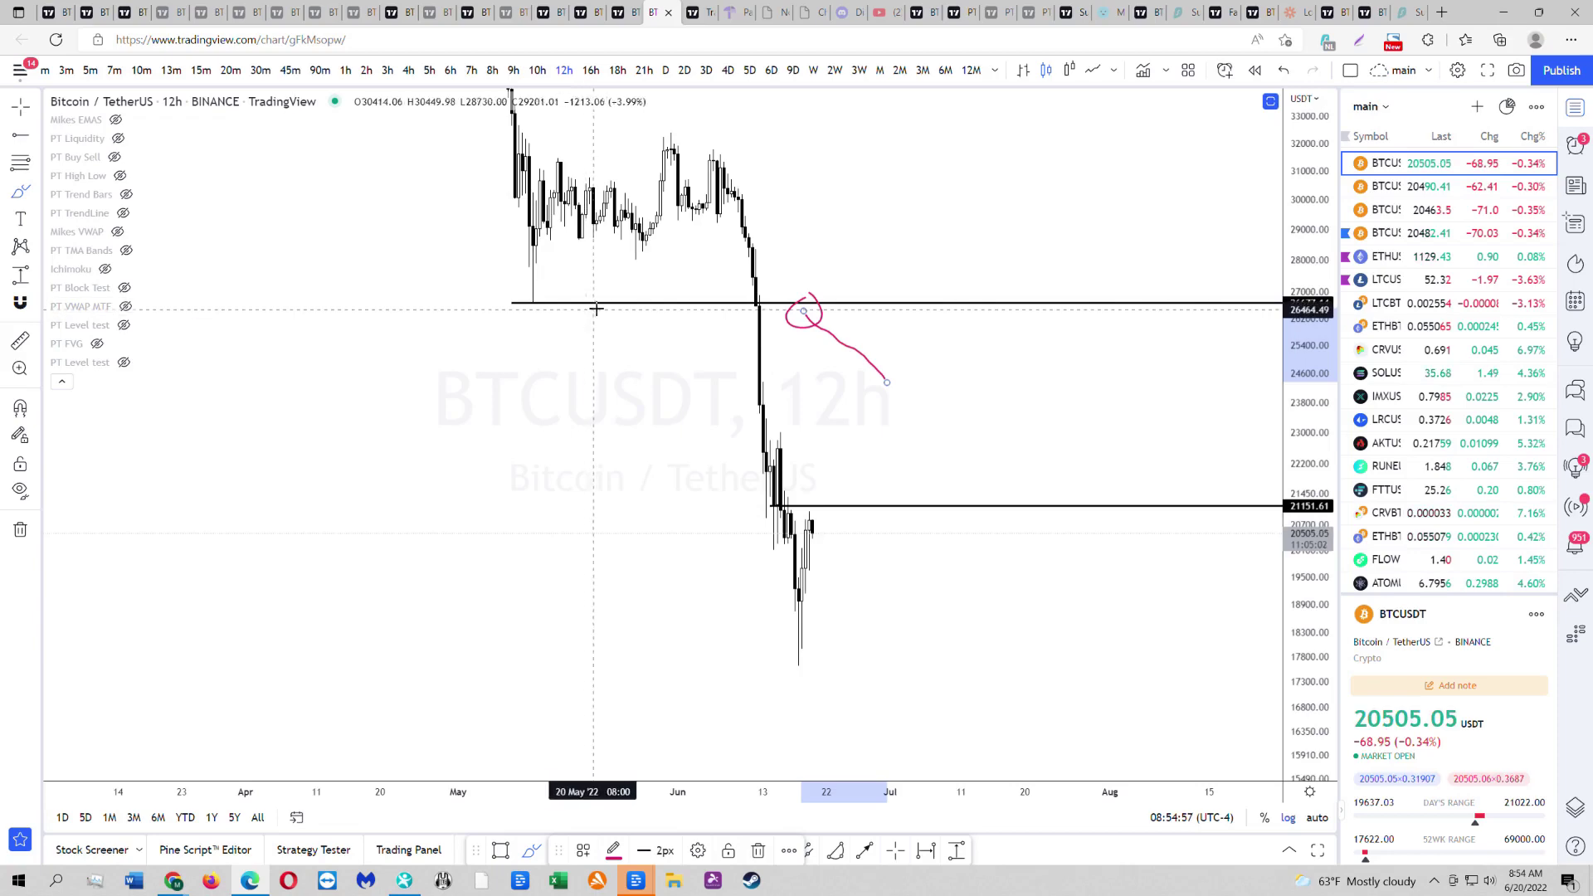
- Switch to the 3-day timeframe and remove the brush strokes and both horizontal rays
{"action": "left_click", "coordinate": [706, 70]}
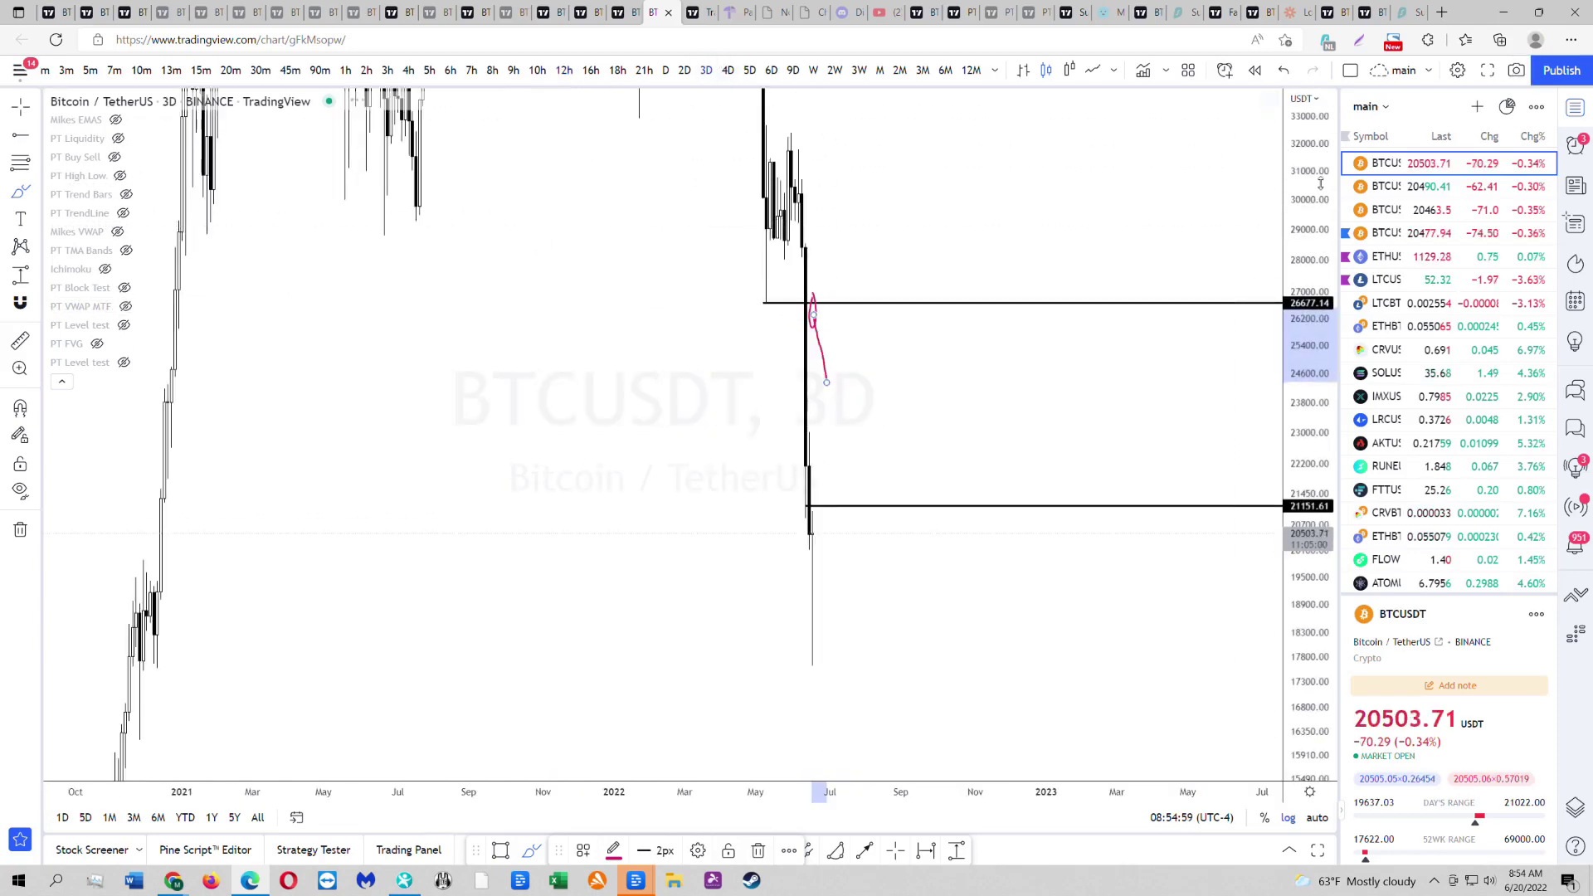
{"action": "scroll", "coordinate": [764, 562], "scroll_direction": "down", "scroll_amount": 3}
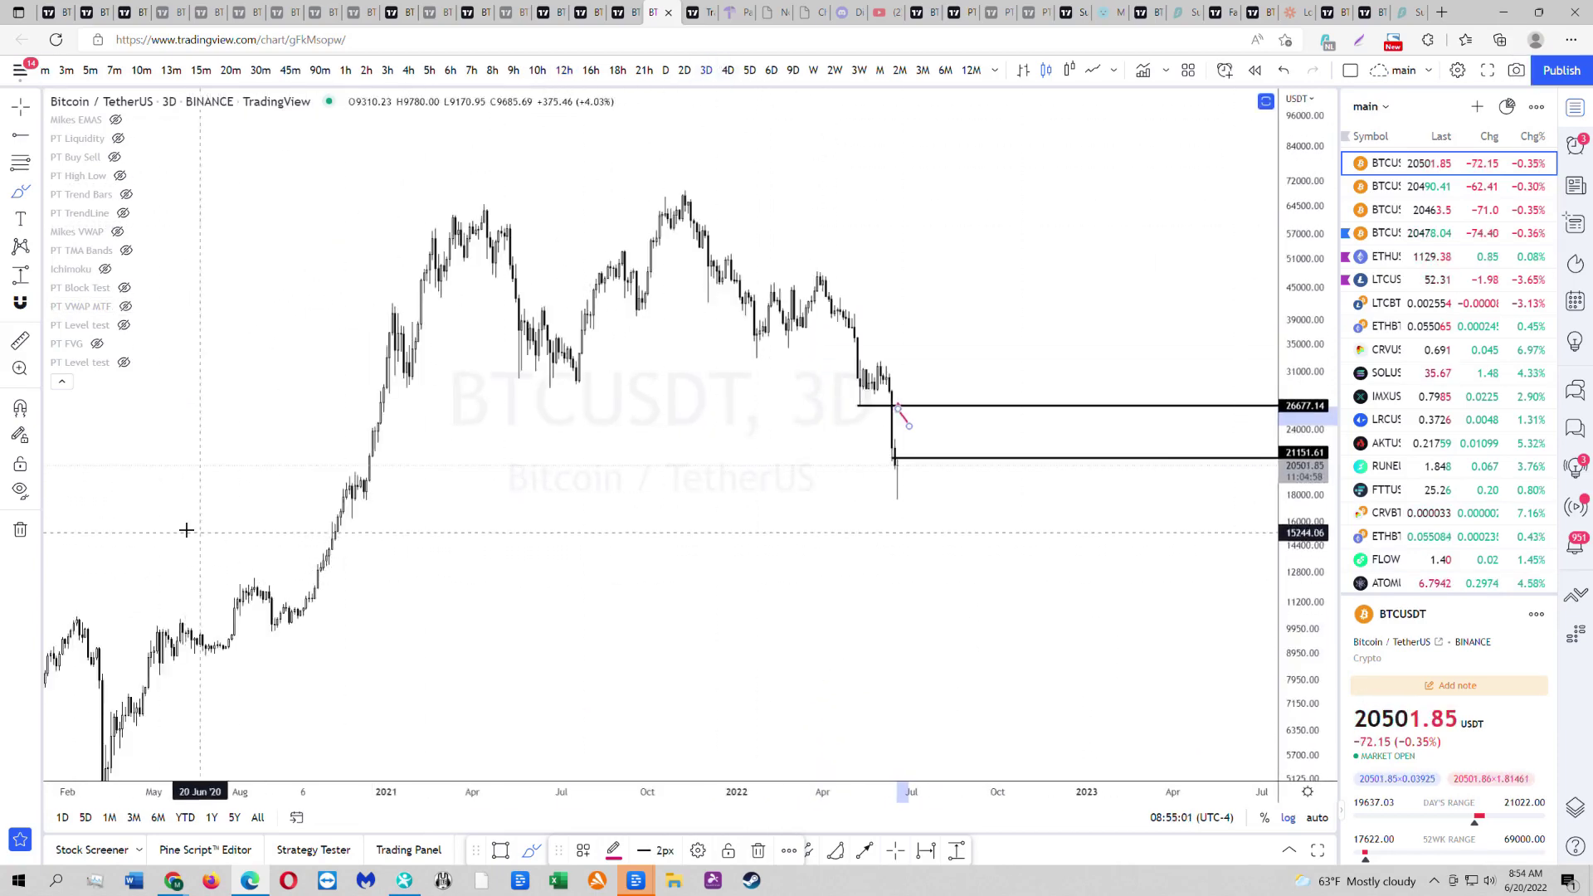
{"action": "key", "text": "Delete"}
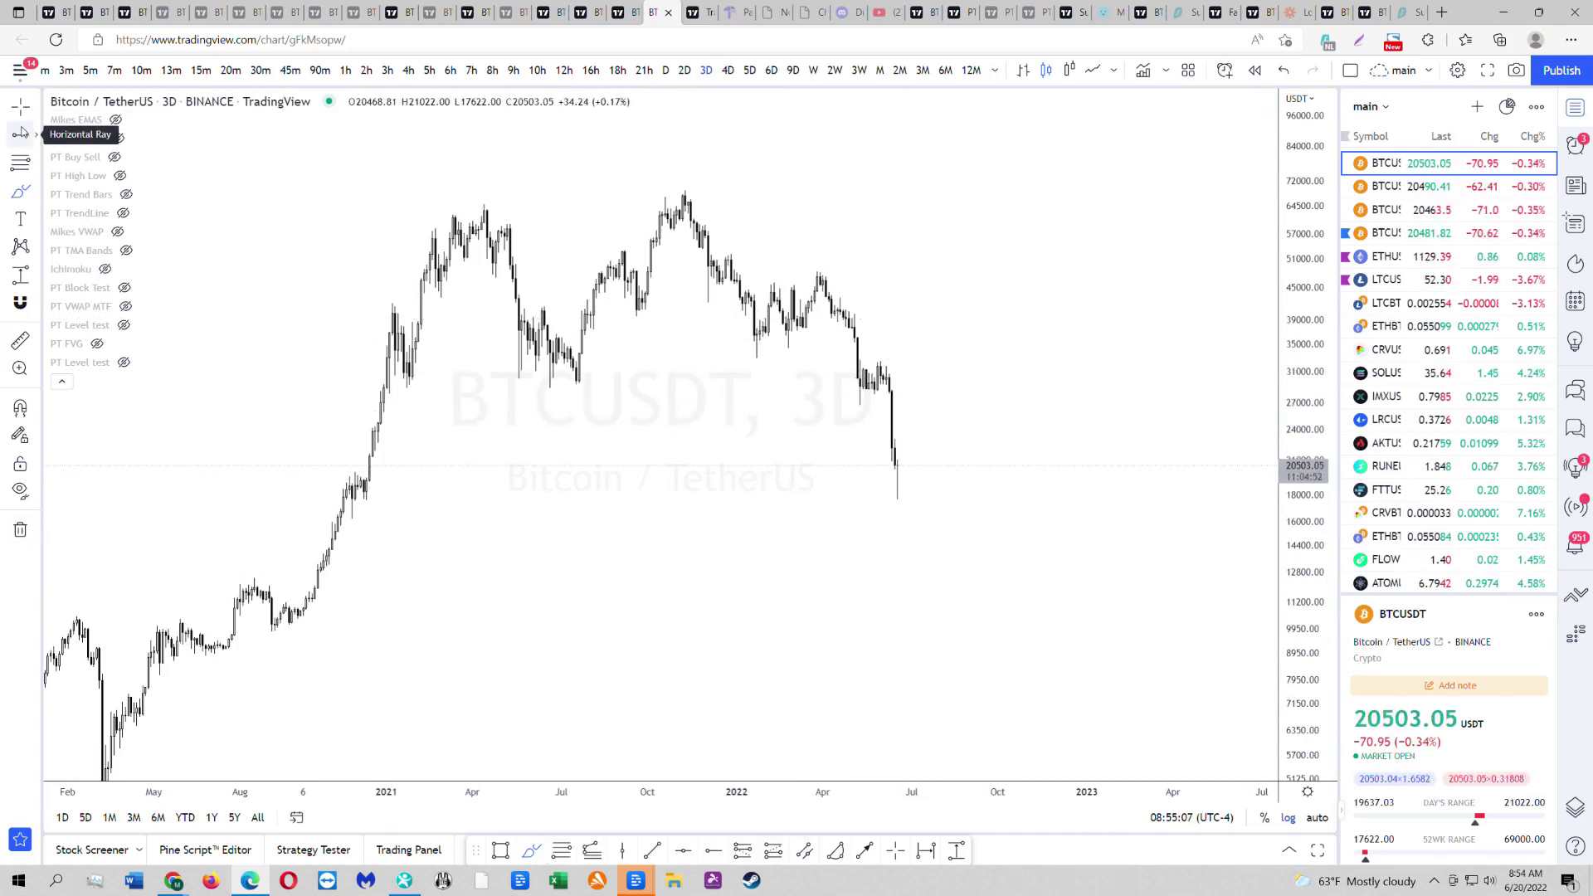
{"action": "left_click_drag", "start_coordinate": [844, 404], "coordinate": [845, 405]}
{"action": "left_click", "coordinate": [844, 405]}
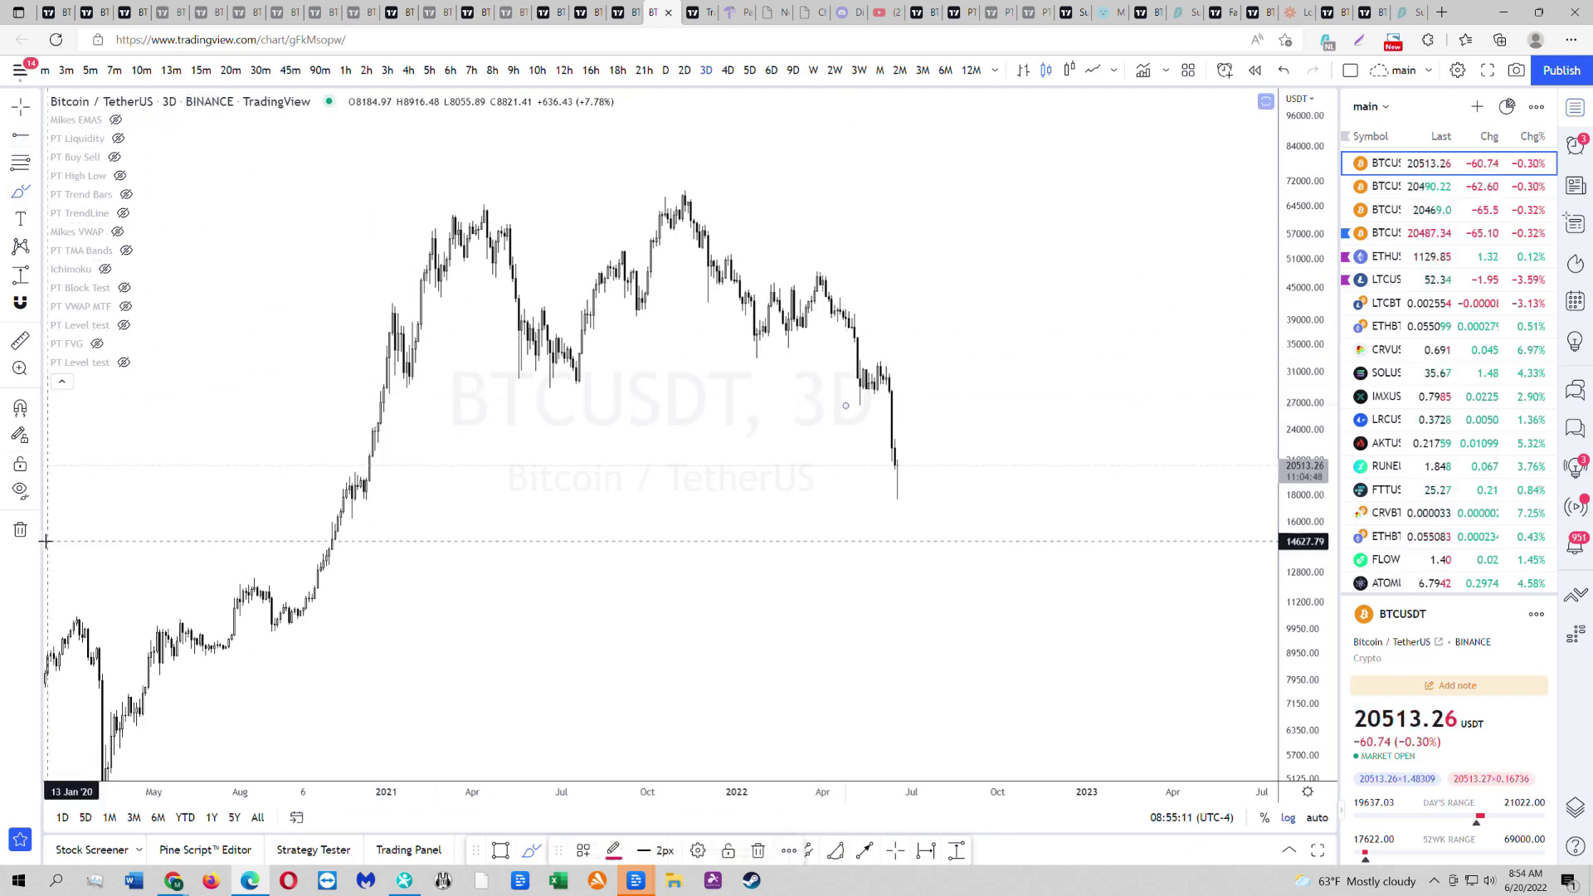
{"action": "left_click", "coordinate": [20, 530]}
- Add horizontal rays at 30,117.15 from 13 May 2021 and at 26,793.83 from 22 April 2022 on the 3-day chart
{"action": "left_click", "coordinate": [20, 136]}
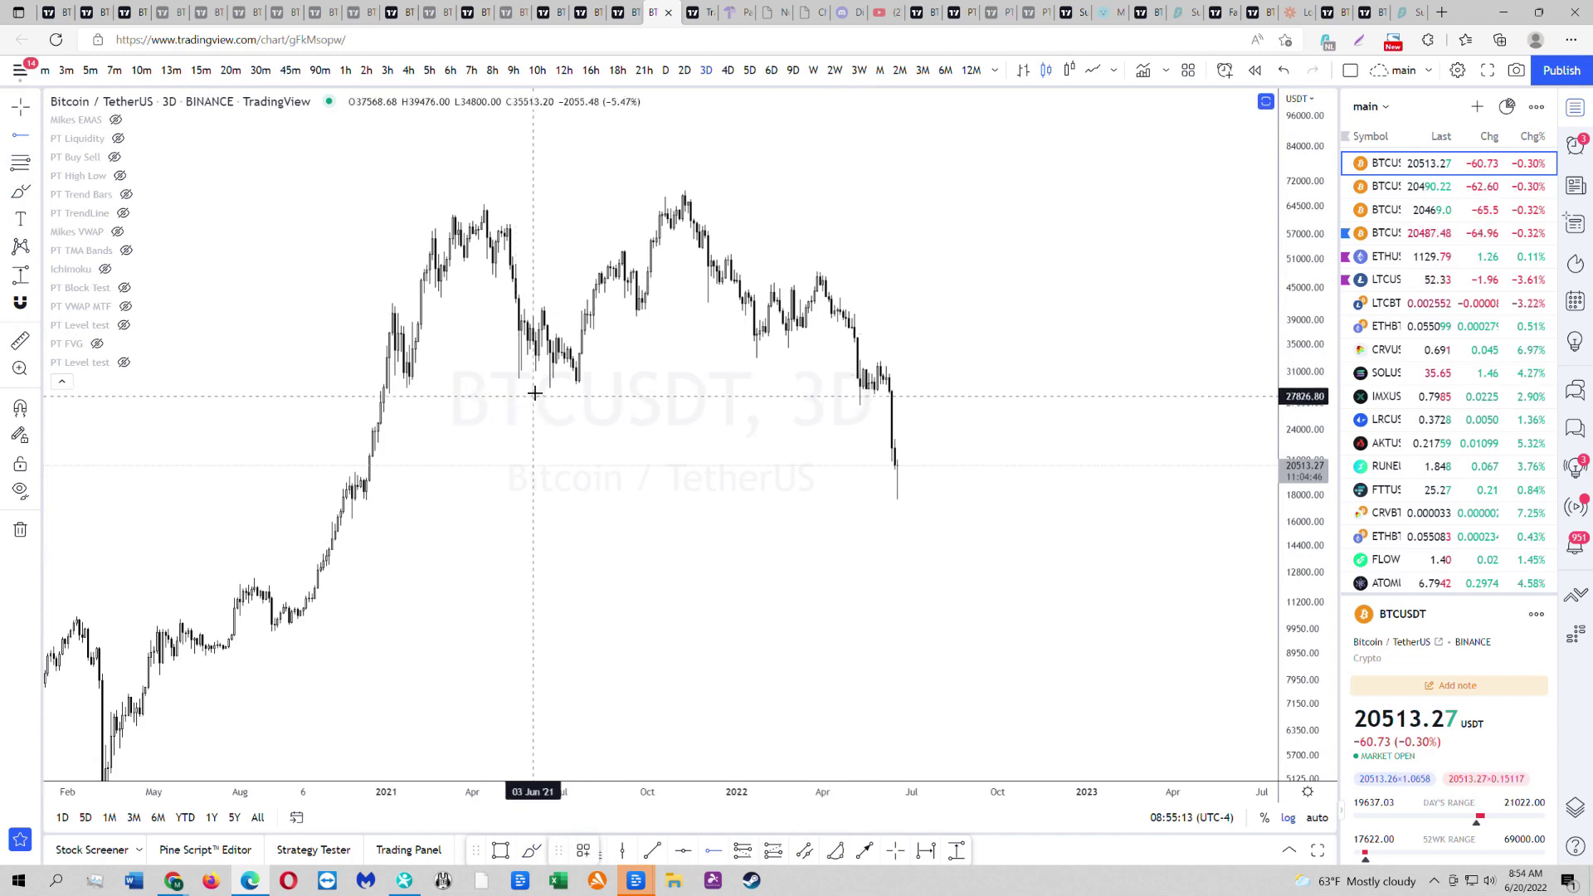
{"action": "left_click", "coordinate": [512, 379]}
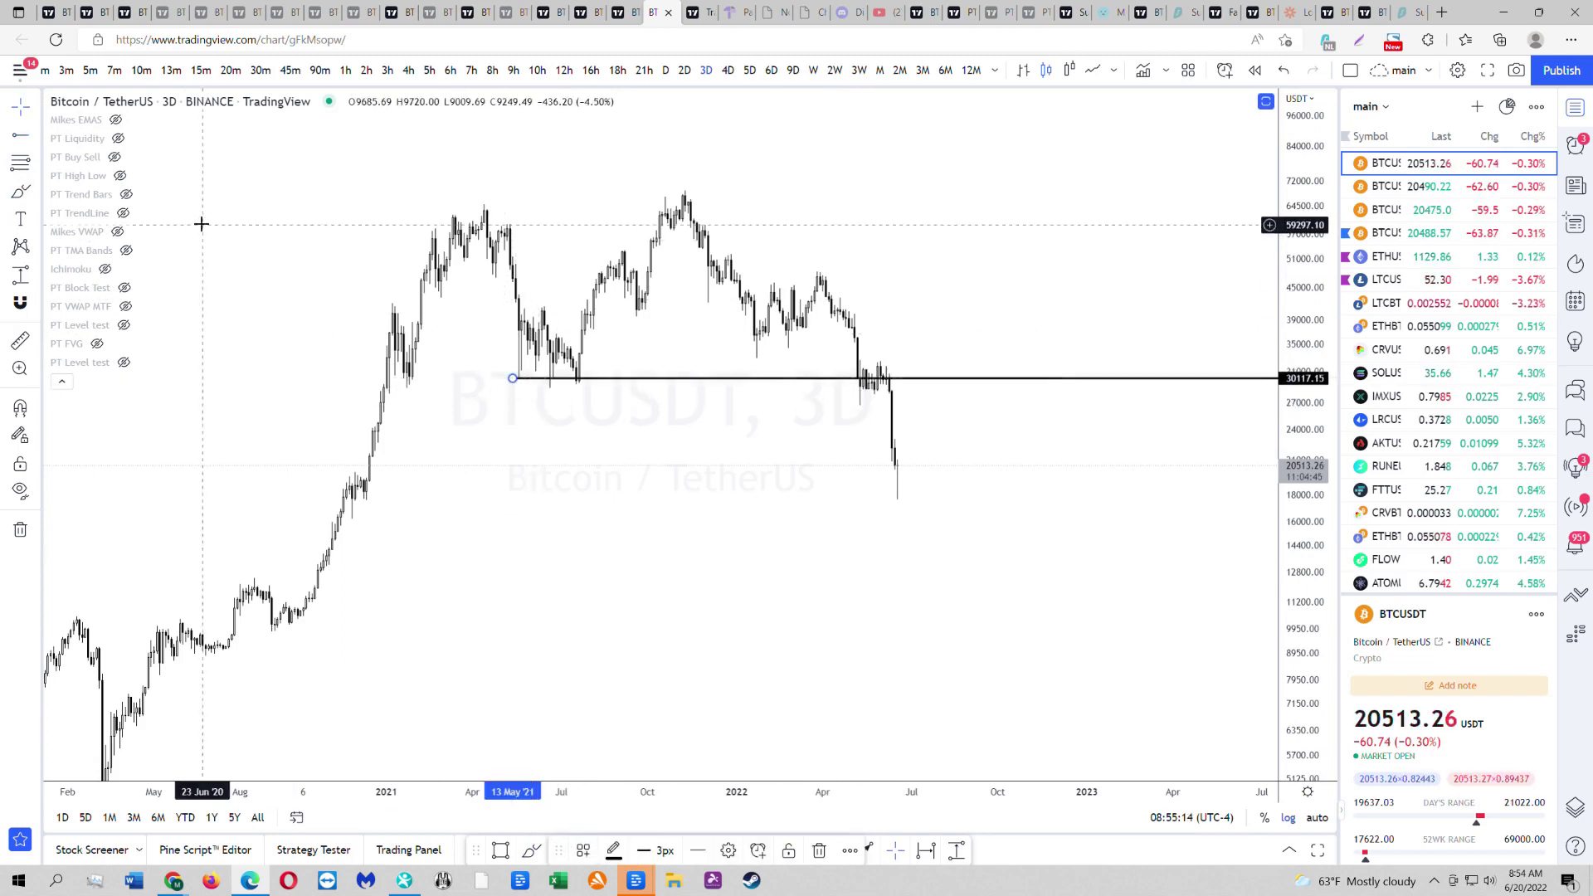
{"action": "left_click", "coordinate": [21, 133]}
{"action": "left_click", "coordinate": [843, 406]}
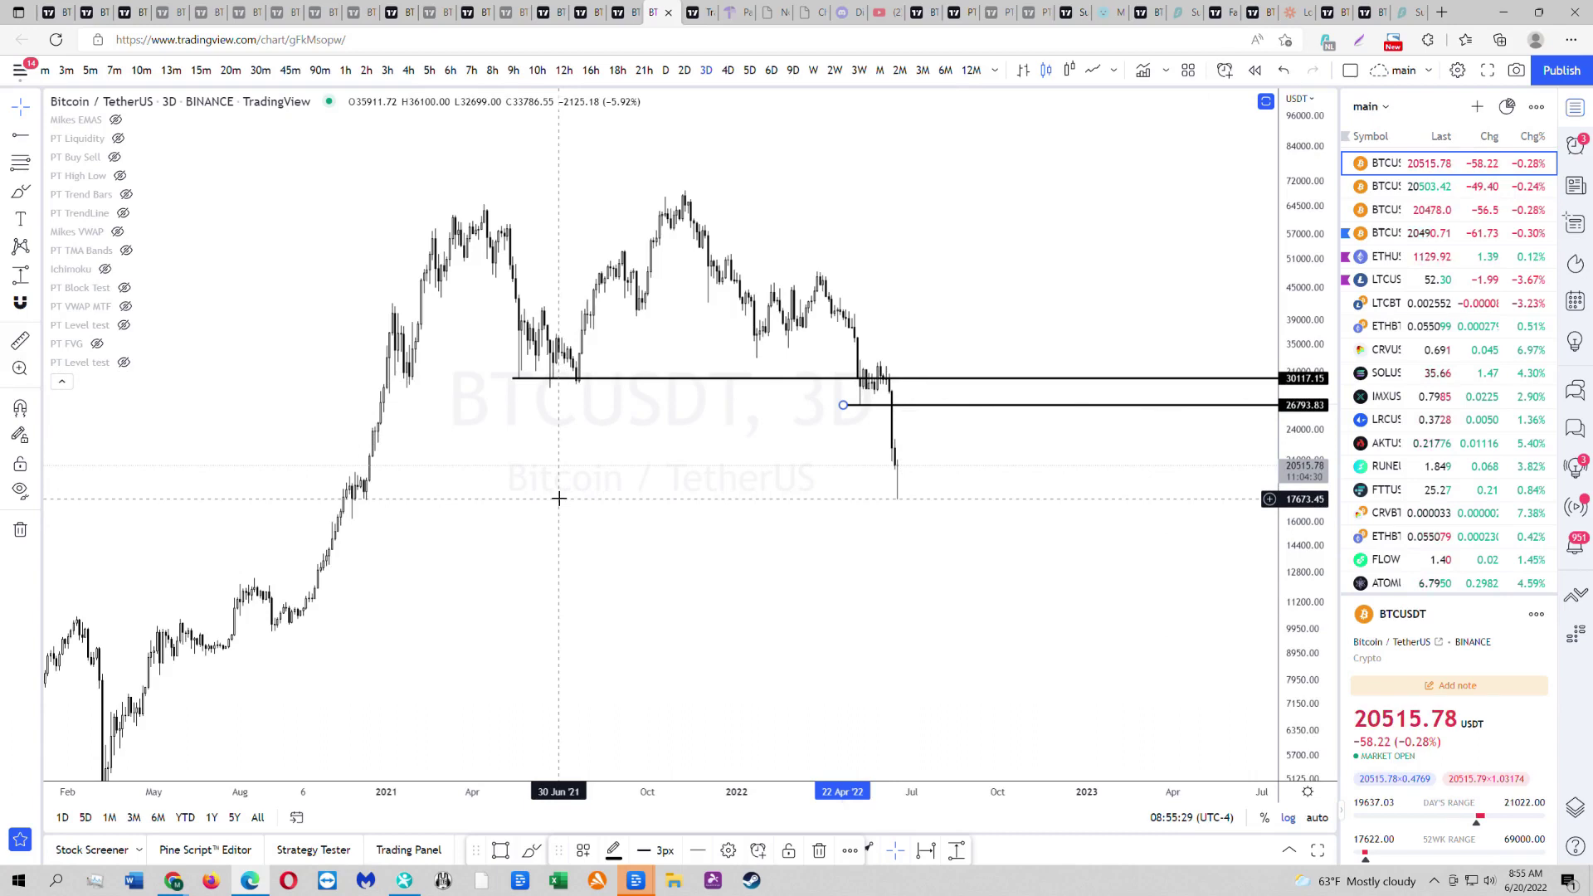
- Add a full-width horizontal line at 17,612.77 through the June 2022 low and compare it with the 2017 peak
{"action": "left_click", "coordinate": [37, 137]}
{"action": "left_click", "coordinate": [83, 320]}
{"action": "left_click", "coordinate": [333, 500]}
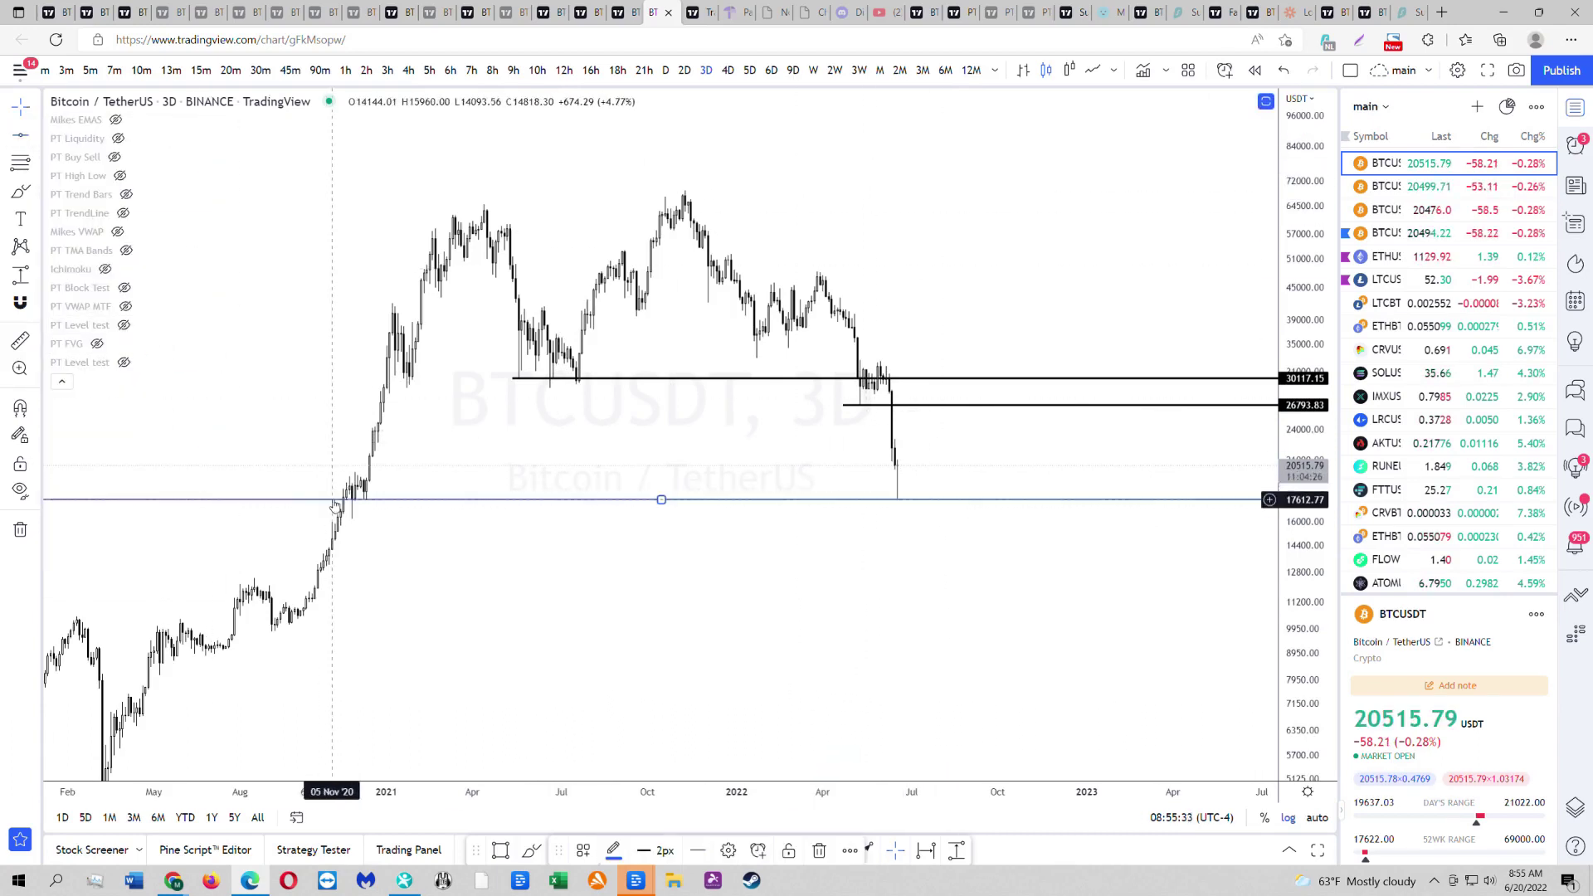
{"action": "scroll", "coordinate": [919, 577], "scroll_direction": "down", "scroll_amount": 5}
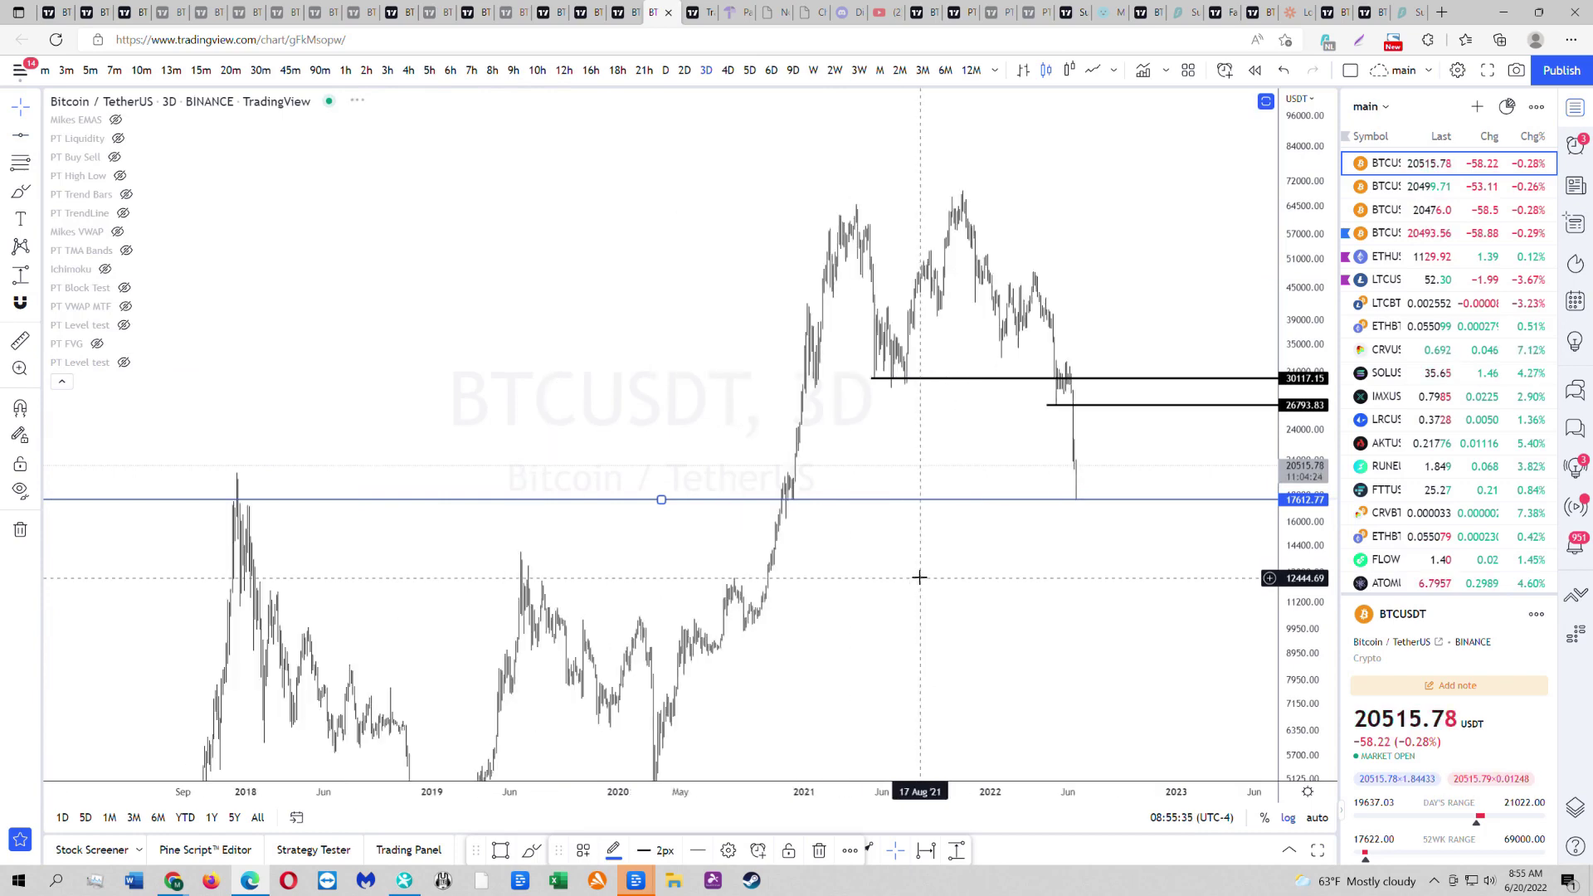
{"action": "scroll", "coordinate": [919, 576], "scroll_direction": "up", "scroll_amount": 5}
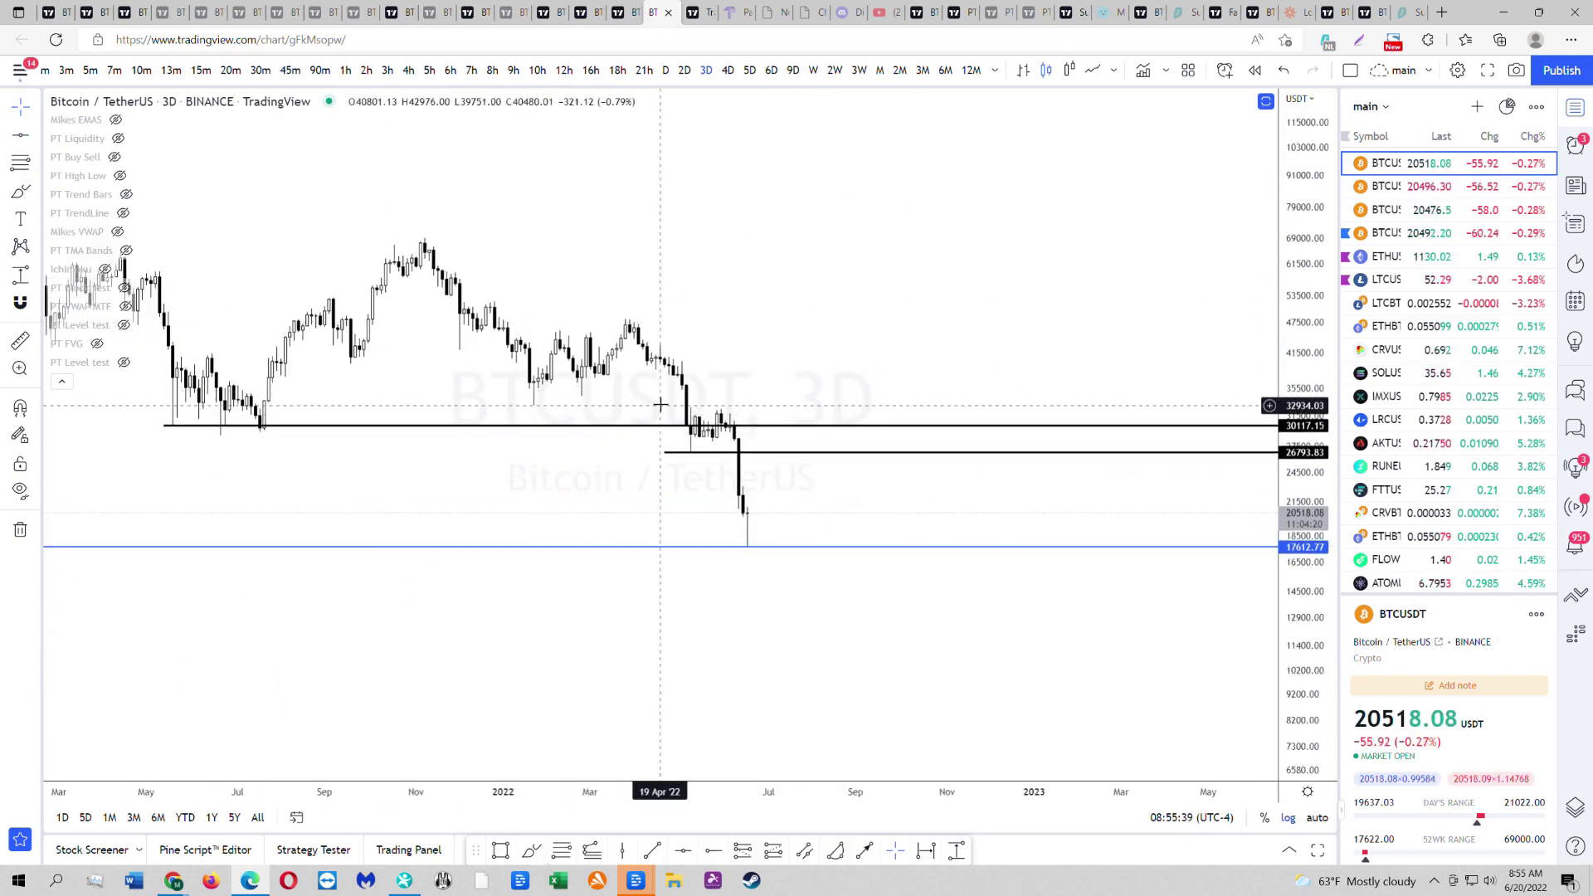
- Brush a rounded bottom and a zigzag rebound up to the 26,793.83 ray, and remove all the drawings
{"action": "left_click", "coordinate": [20, 190]}
{"action": "mouse_move", "coordinate": [740, 498]}
{"action": "left_mouse_down"}
{"action": "mouse_move", "coordinate": [754, 535]}
{"action": "mouse_move", "coordinate": [823, 531]}
{"action": "mouse_move", "coordinate": [850, 494]}
{"action": "left_mouse_up"}
{"action": "left_click", "coordinate": [35, 192]}
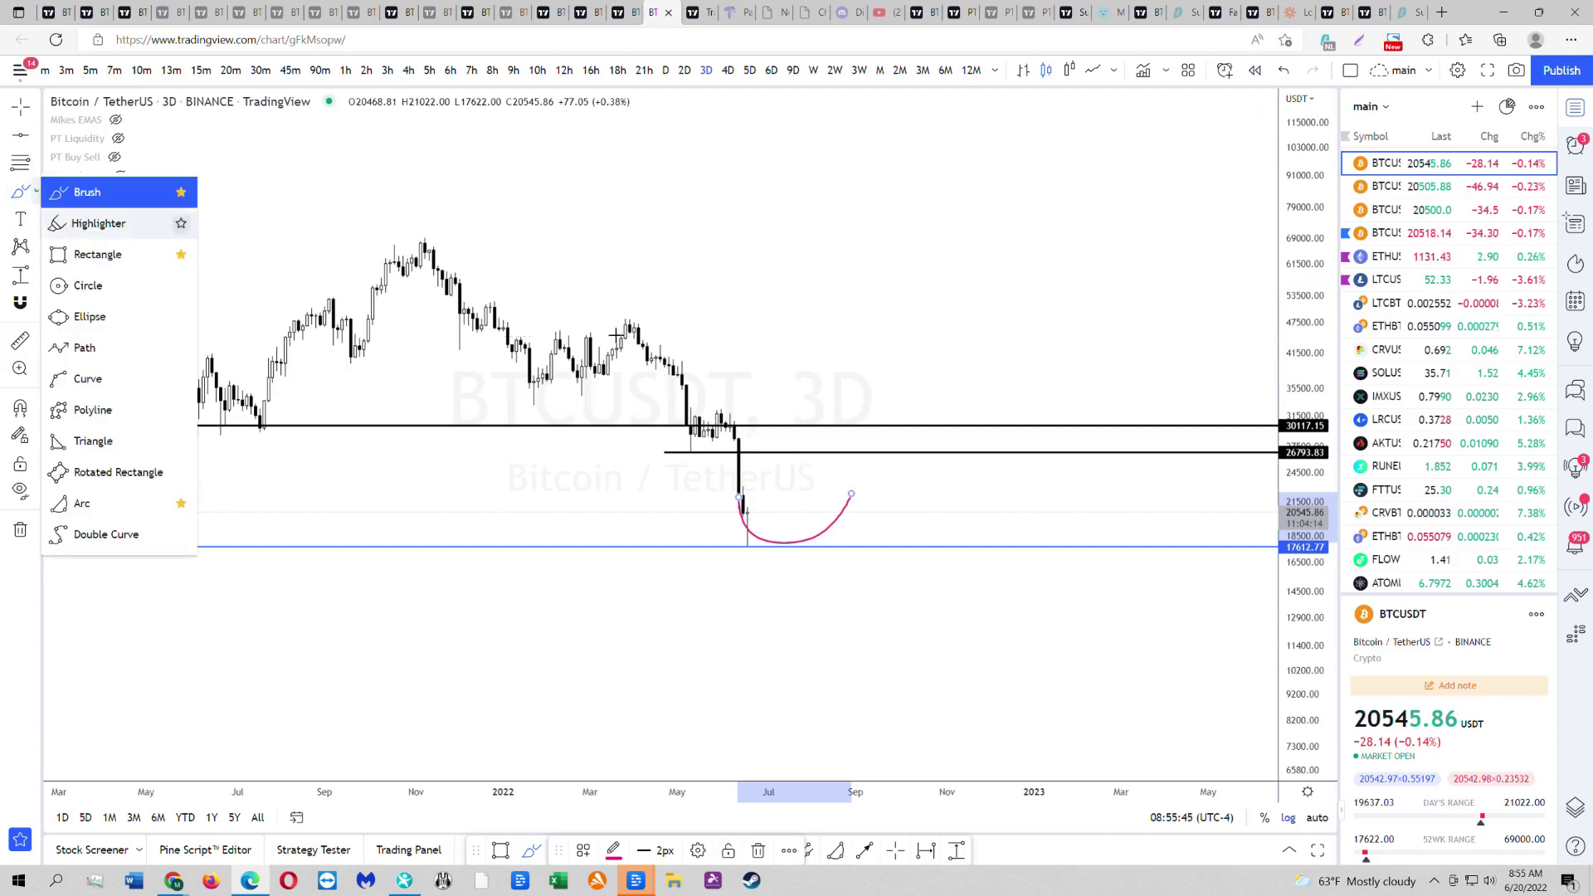
{"action": "mouse_move", "coordinate": [741, 498]}
{"action": "left_mouse_down"}
{"action": "mouse_move", "coordinate": [791, 515]}
{"action": "mouse_move", "coordinate": [817, 497]}
{"action": "mouse_move", "coordinate": [837, 427]}
{"action": "mouse_move", "coordinate": [848, 508]}
{"action": "mouse_move", "coordinate": [871, 454]}
{"action": "left_mouse_up"}
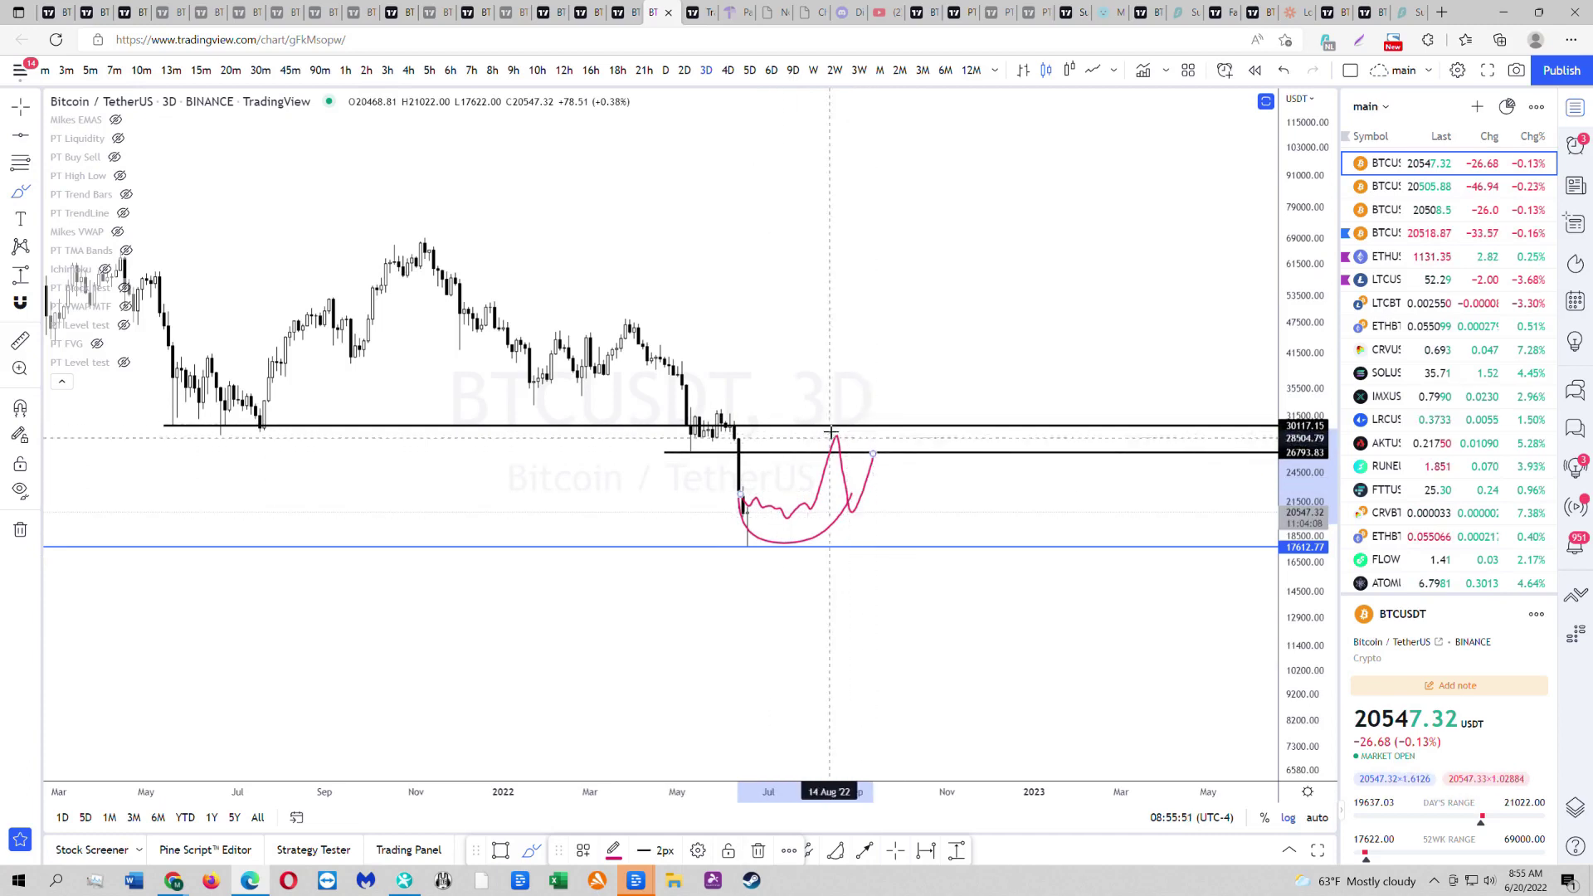
{"action": "left_click", "coordinate": [21, 536]}
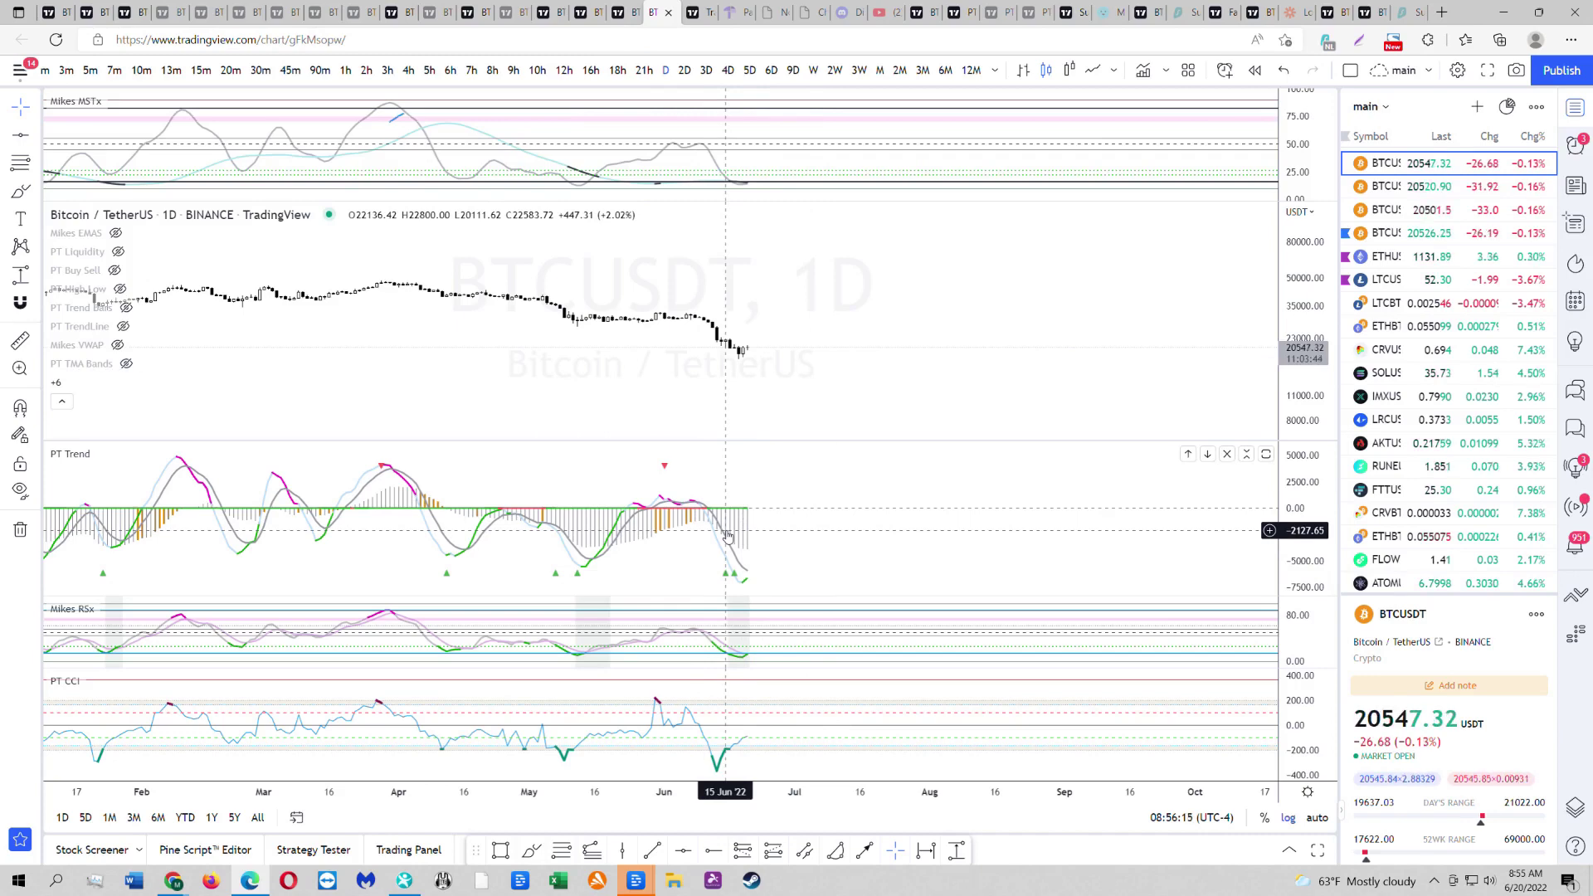
- Switch to the weekly timeframe and brush converging lines over the PT Trend peaks and under its troughs from 2021 to mid-2022
{"action": "scroll", "coordinate": [728, 535], "scroll_direction": "down", "scroll_amount": 3}
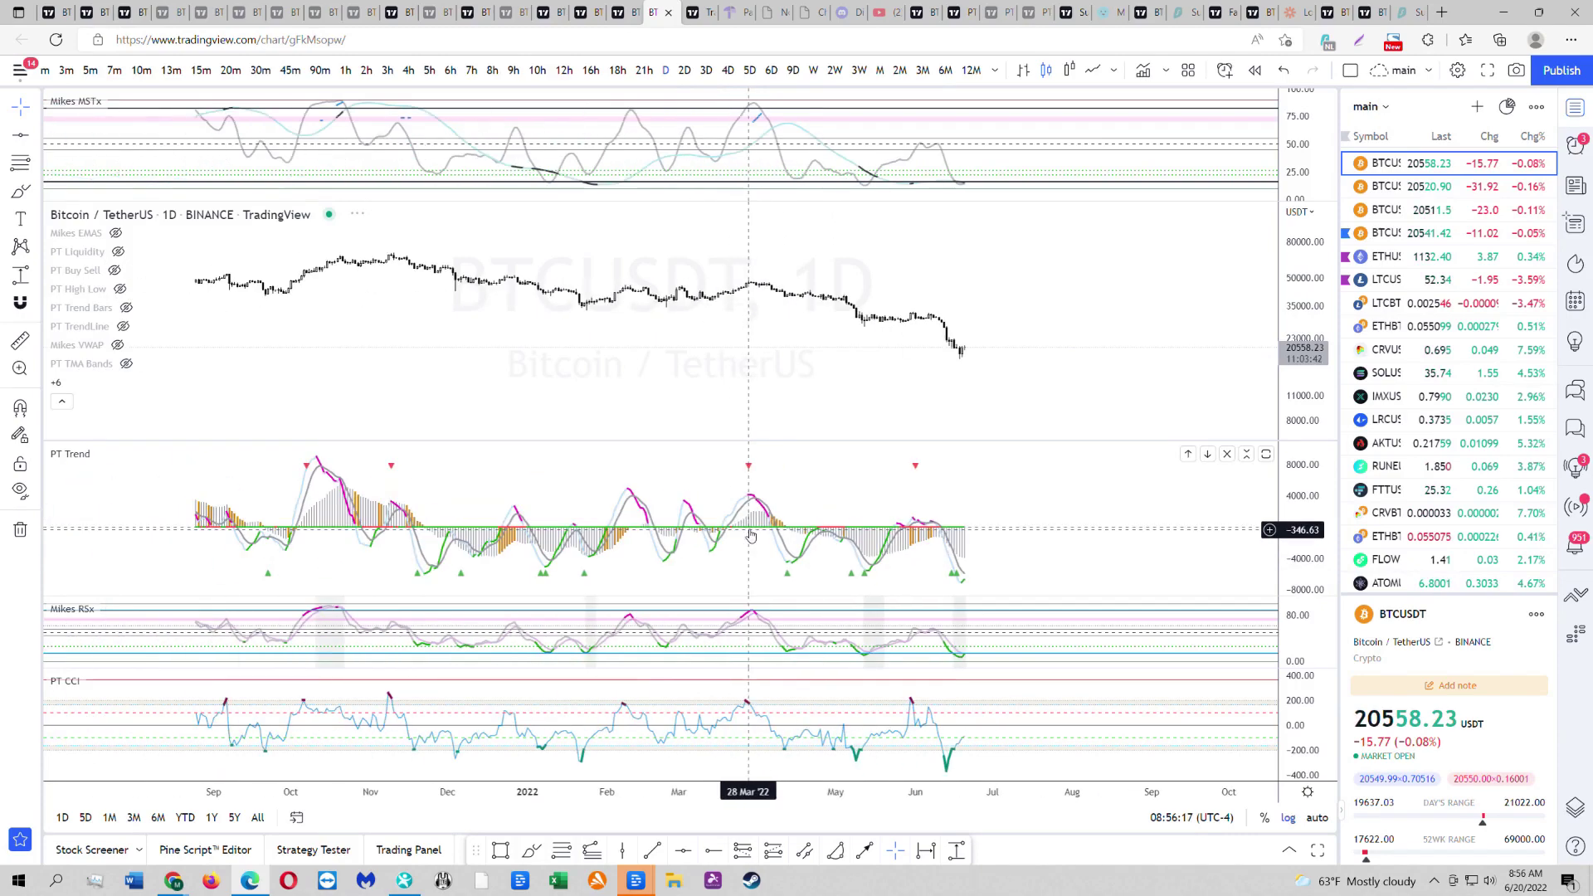
{"action": "left_click", "coordinate": [814, 72]}
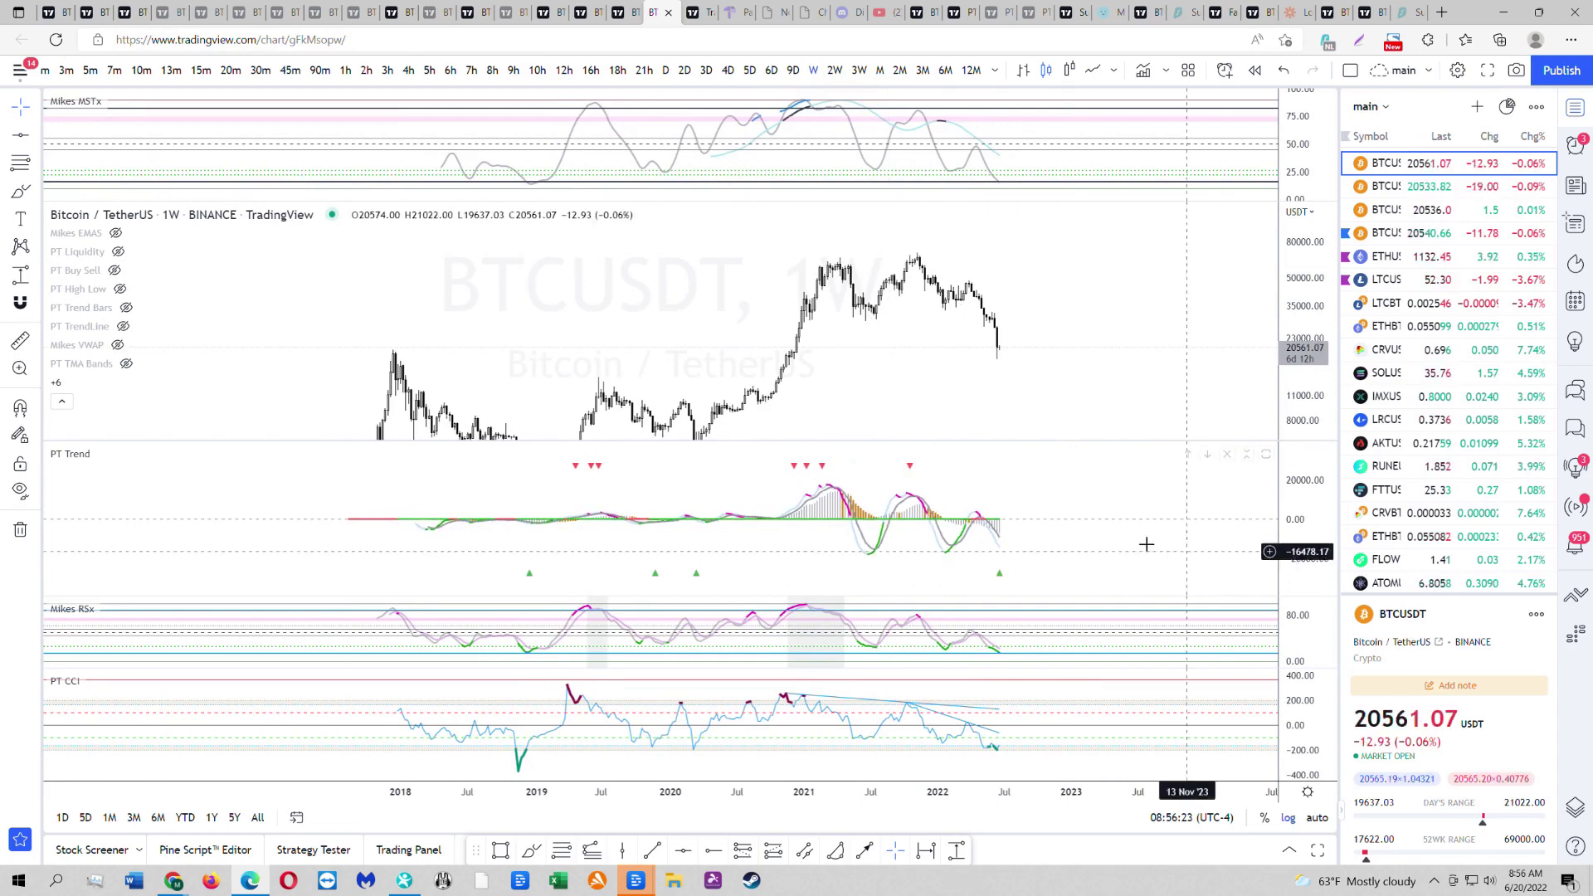
{"action": "left_click", "coordinate": [20, 190]}
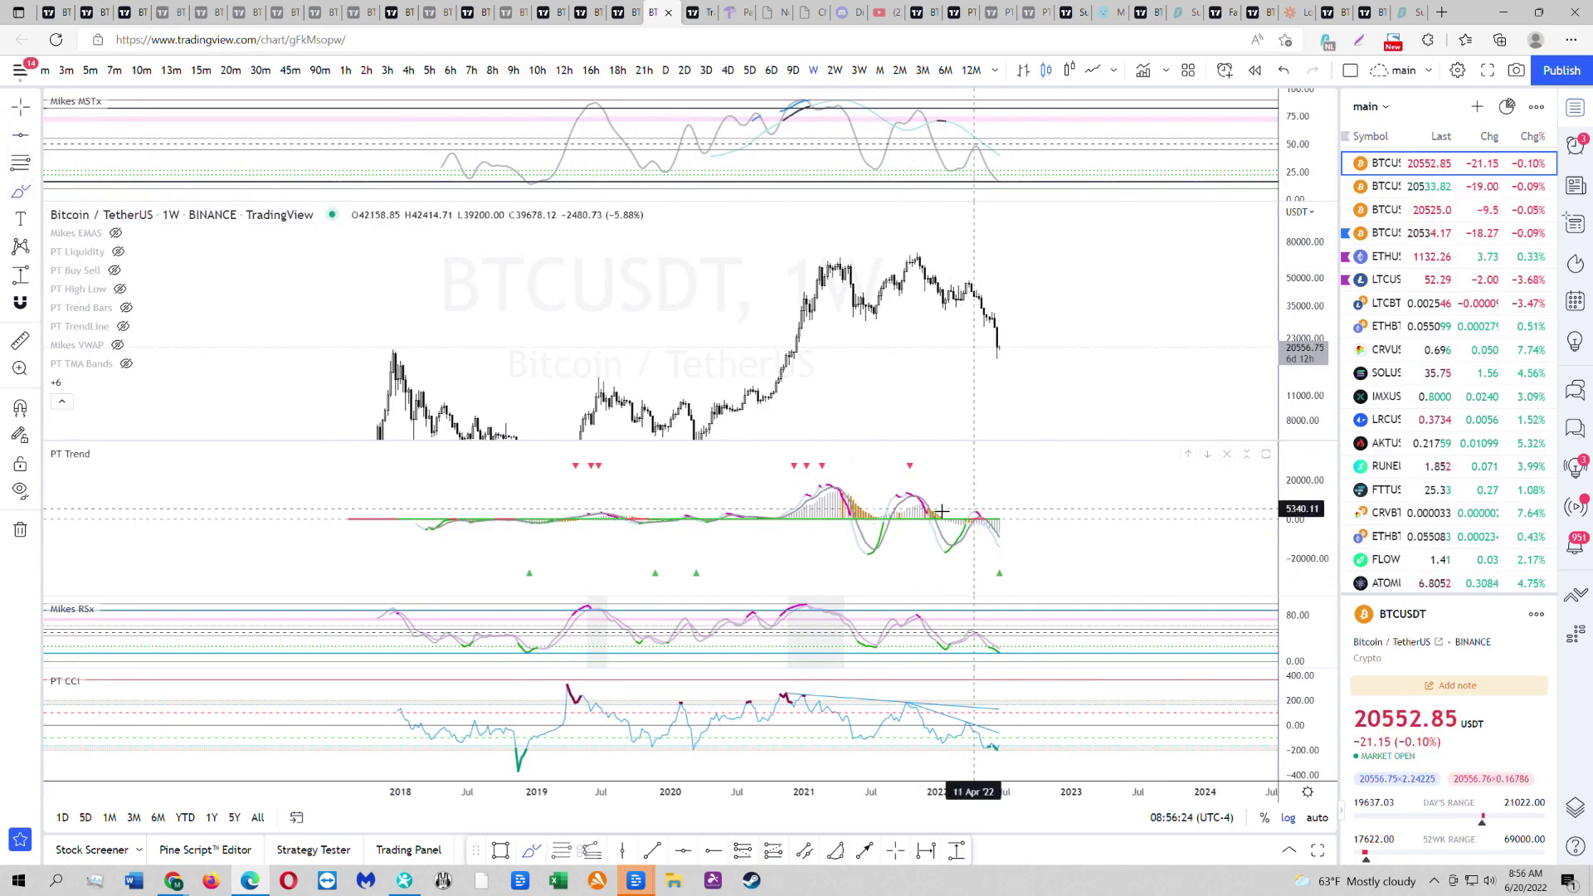
{"action": "left_click", "coordinate": [829, 479]}
{"action": "left_click", "coordinate": [1000, 499]}
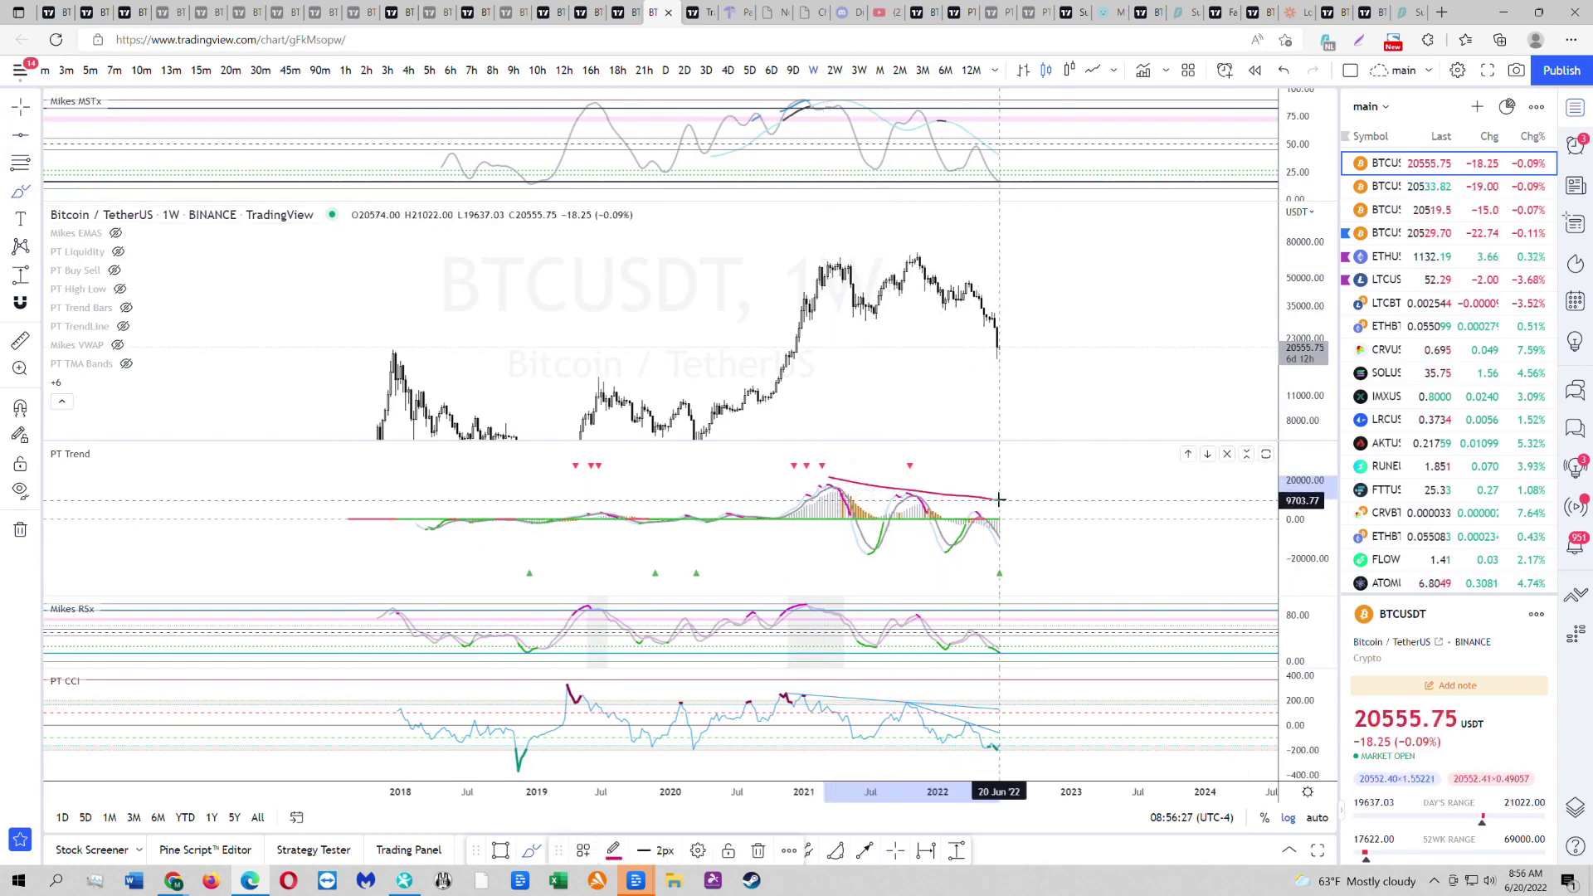
{"action": "left_click", "coordinate": [867, 561]}
{"action": "left_click", "coordinate": [1015, 549]}
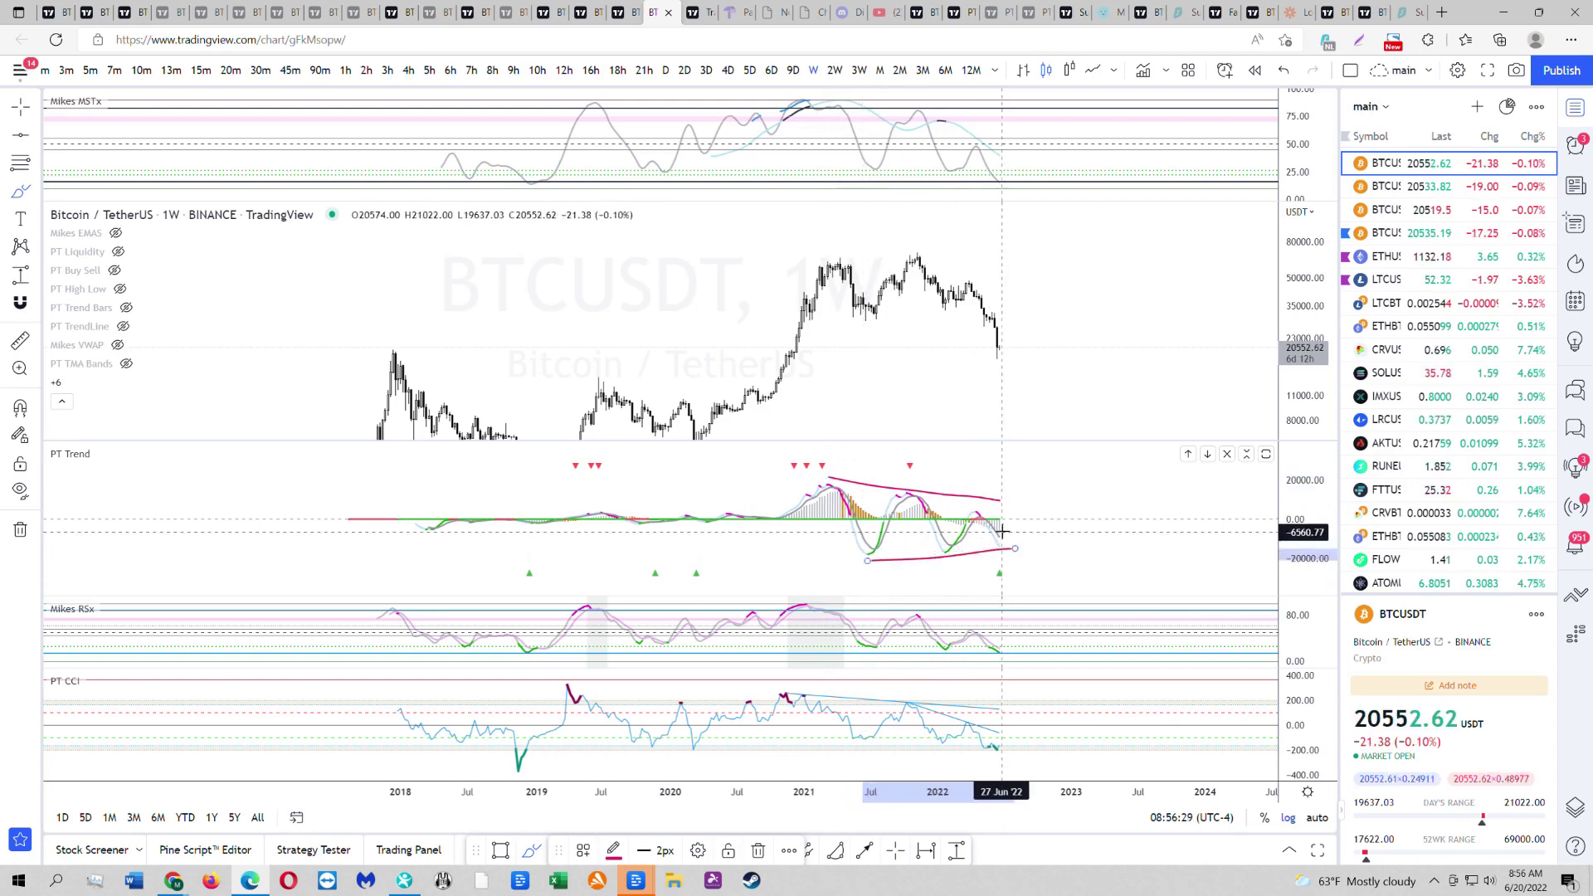
- Circle the latest PT Trend low, brush a rise to a second circle at the zero line, and remove the brush strokes
{"action": "left_click_drag", "start_coordinate": [1000, 527], "coordinate": [999, 529]}
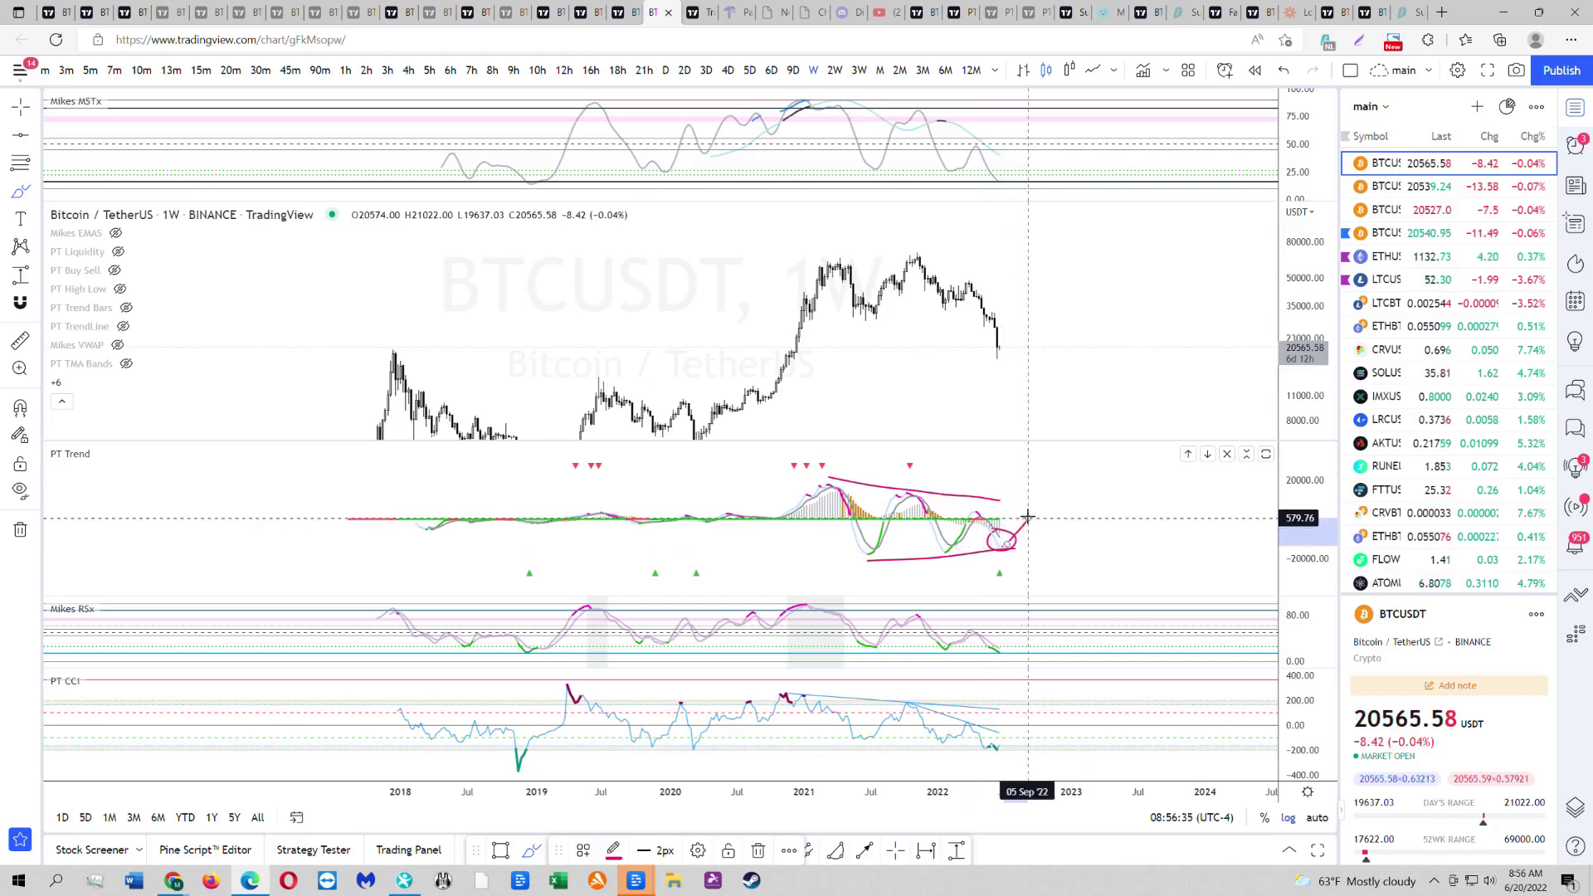
{"action": "mouse_move", "coordinate": [1027, 517]}
{"action": "left_mouse_down"}
{"action": "mouse_move", "coordinate": [1019, 504]}
{"action": "mouse_move", "coordinate": [1035, 517]}
{"action": "left_mouse_up"}
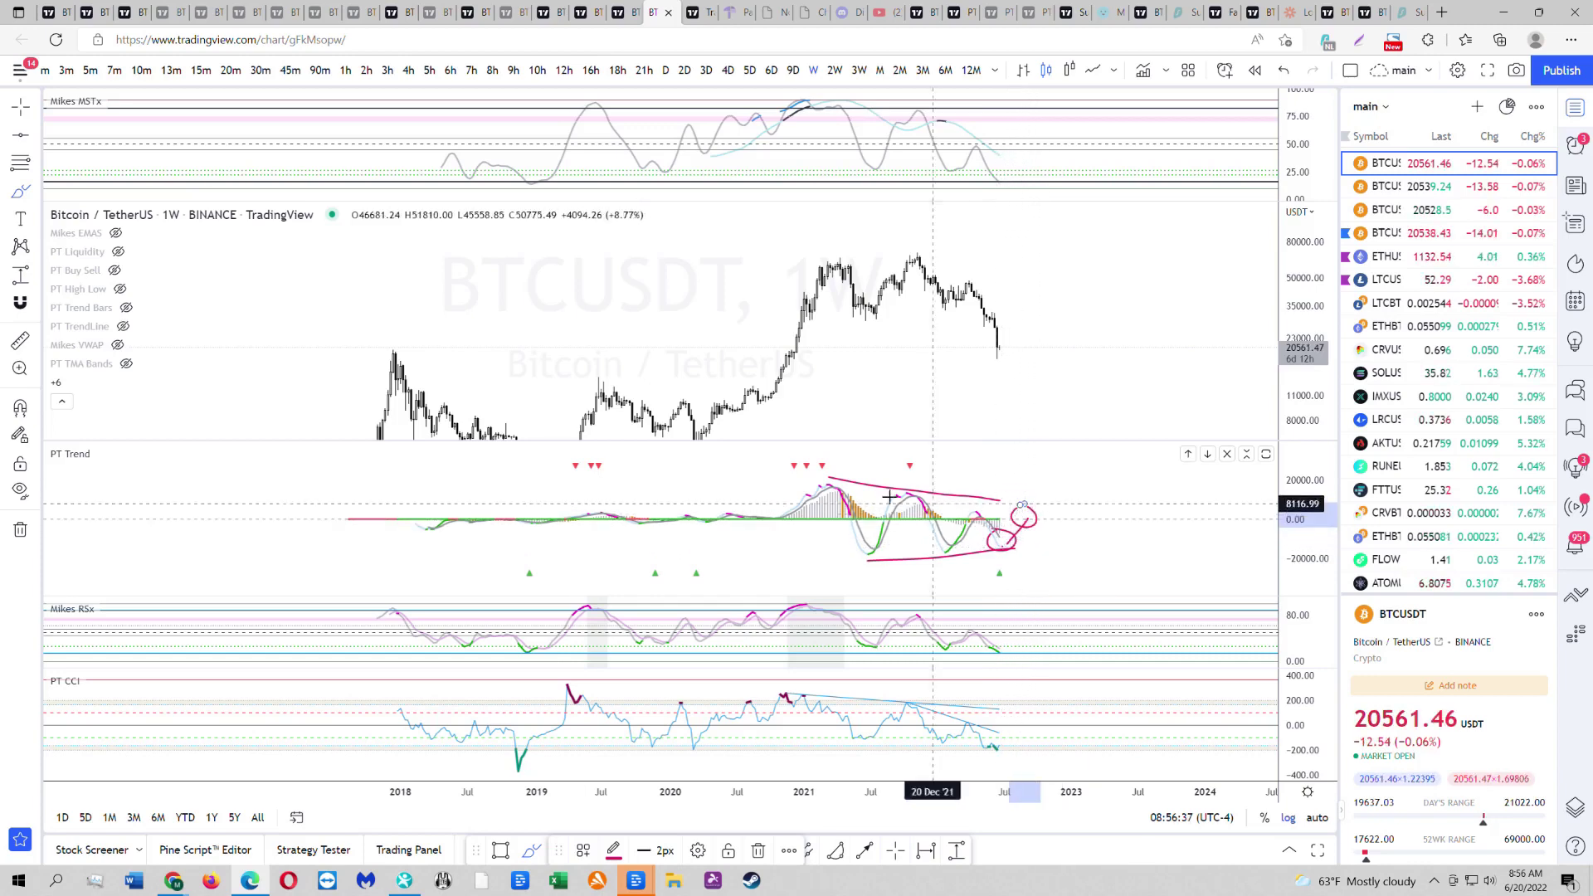
{"action": "left_click", "coordinate": [20, 529]}
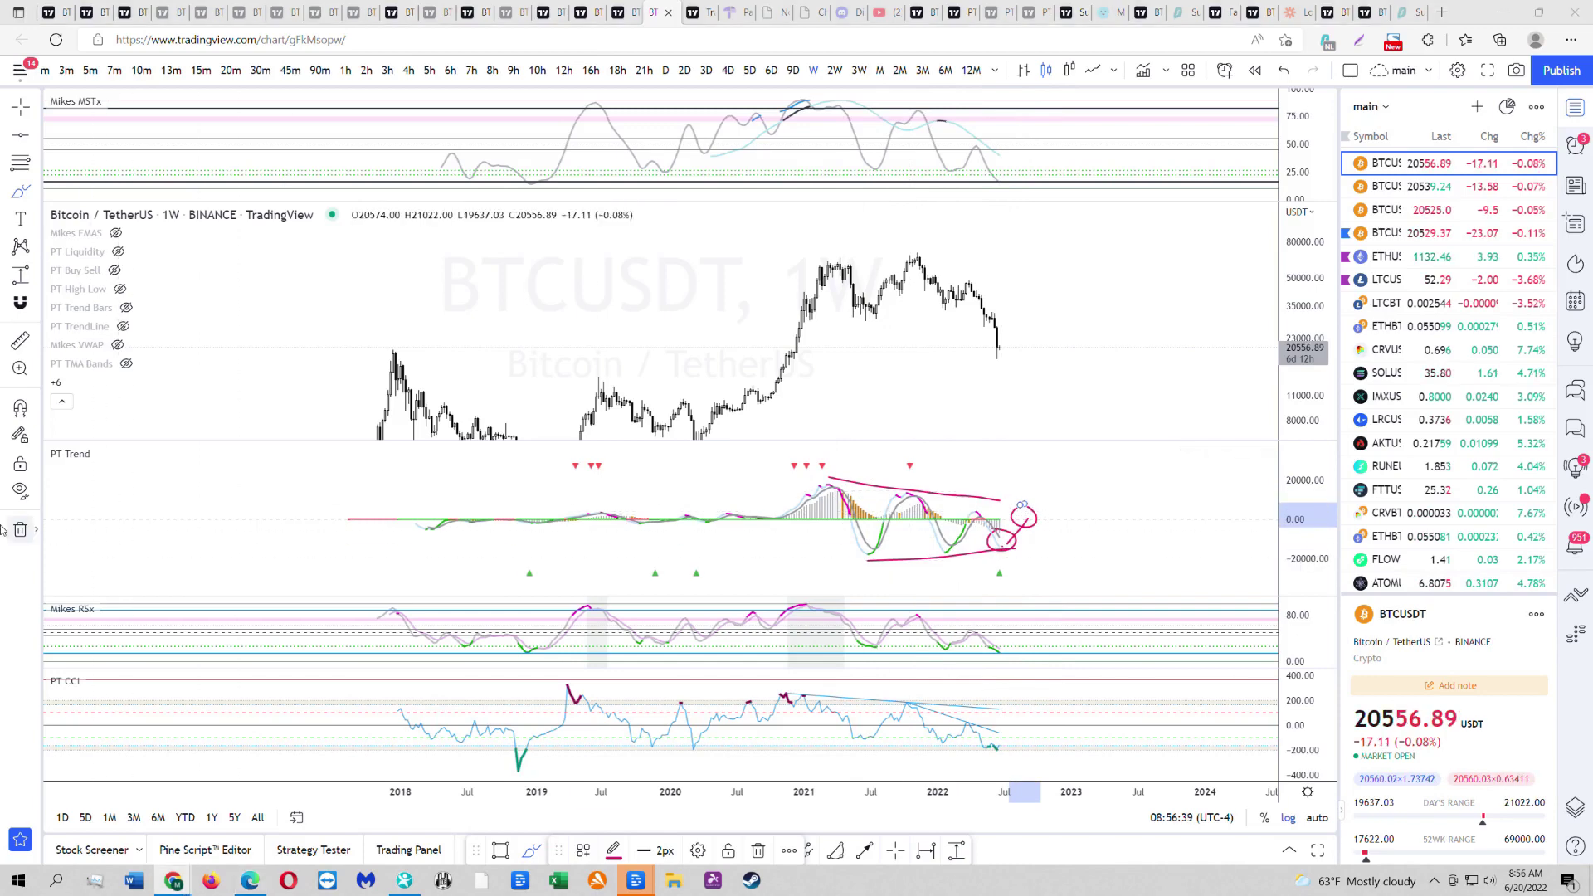
- Circle the PT Trend peaks and troughs since early 2021 and brush converging lines above and below them
{"action": "mouse_move", "coordinate": [834, 495]}
{"action": "left_mouse_down"}
{"action": "mouse_move", "coordinate": [821, 479]}
{"action": "mouse_move", "coordinate": [899, 485]}
{"action": "left_mouse_up"}
{"action": "mouse_move", "coordinate": [954, 539]}
{"action": "left_mouse_down"}
{"action": "mouse_move", "coordinate": [932, 541]}
{"action": "mouse_move", "coordinate": [976, 501]}
{"action": "left_mouse_up"}
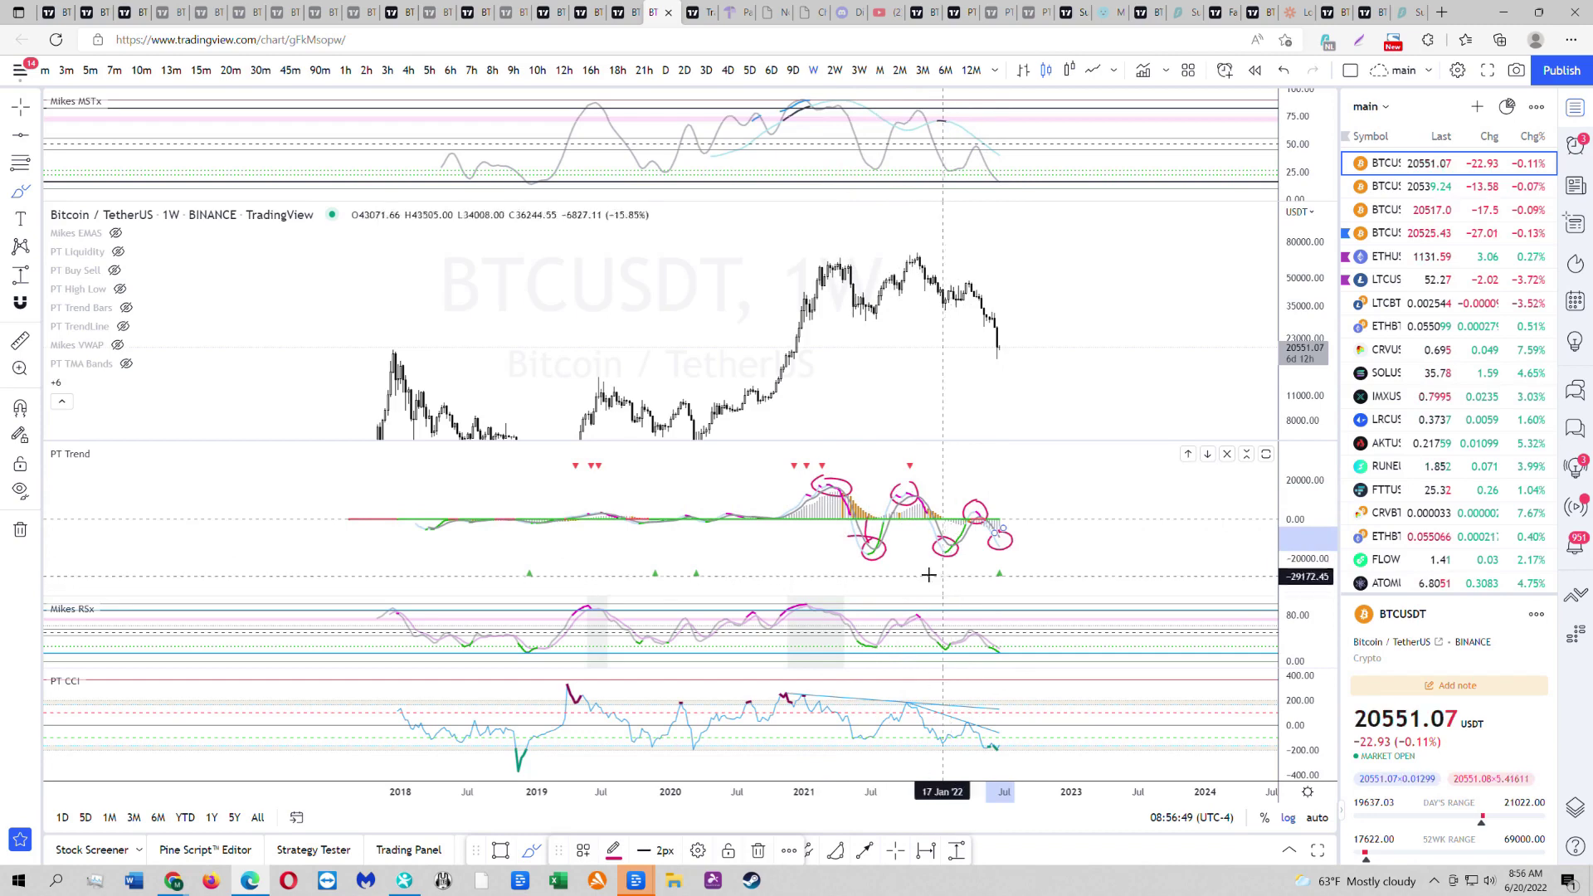
{"action": "left_click_drag", "start_coordinate": [860, 562], "coordinate": [960, 554]}
{"action": "left_click_drag", "start_coordinate": [815, 478], "coordinate": [977, 498]}
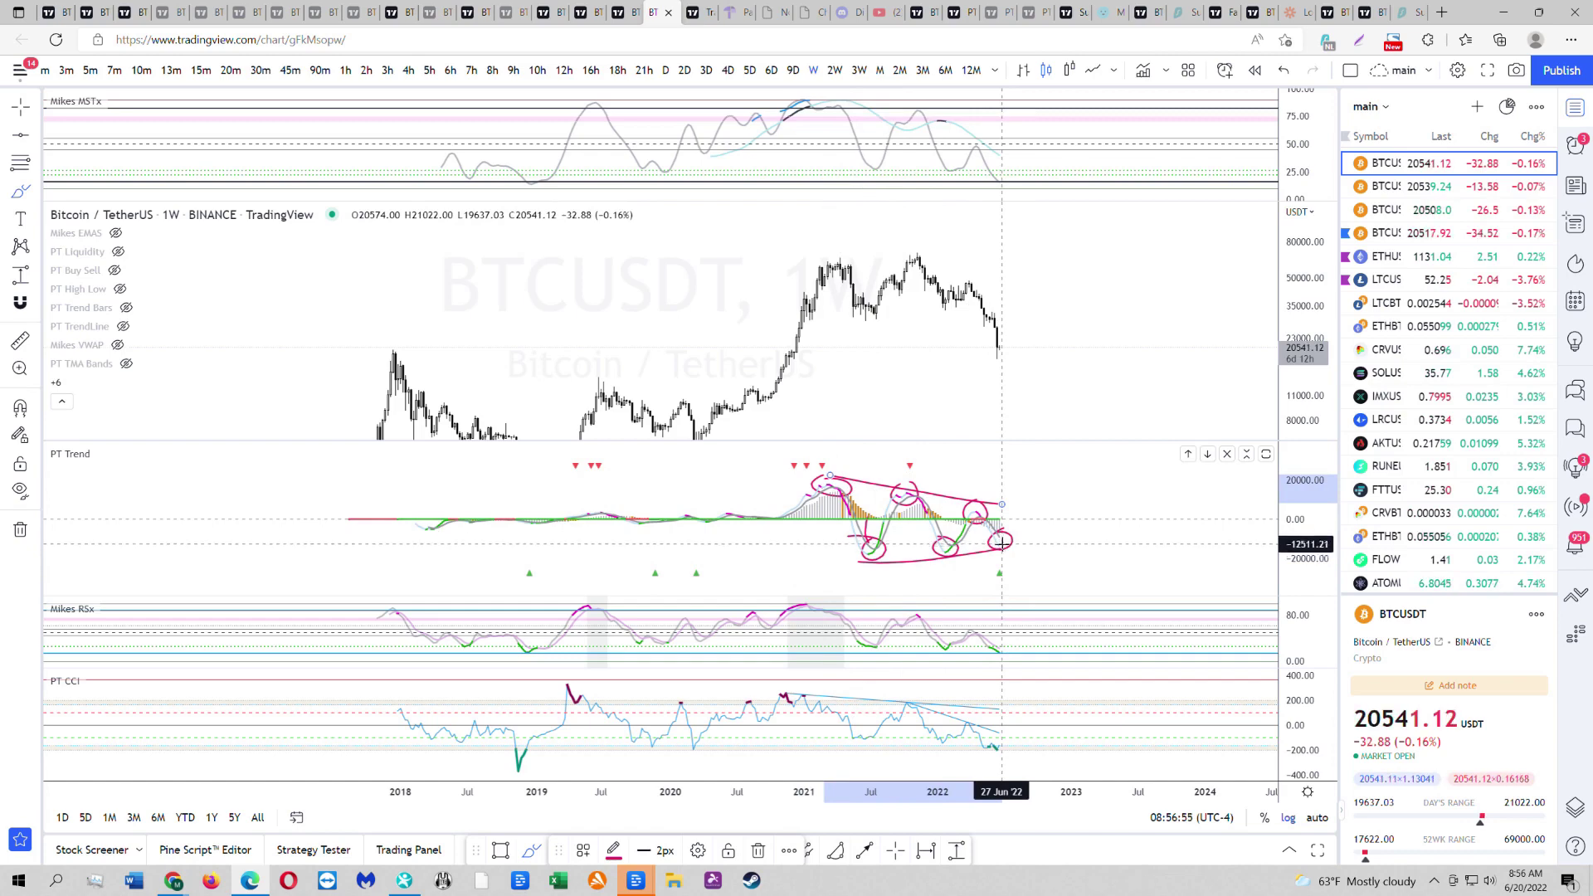
- Brush a projected rise and fall after the latest PT Trend low, plus a short downward stroke on Mikes MSTx
{"action": "left_click_drag", "start_coordinate": [1002, 541], "coordinate": [1020, 516]}
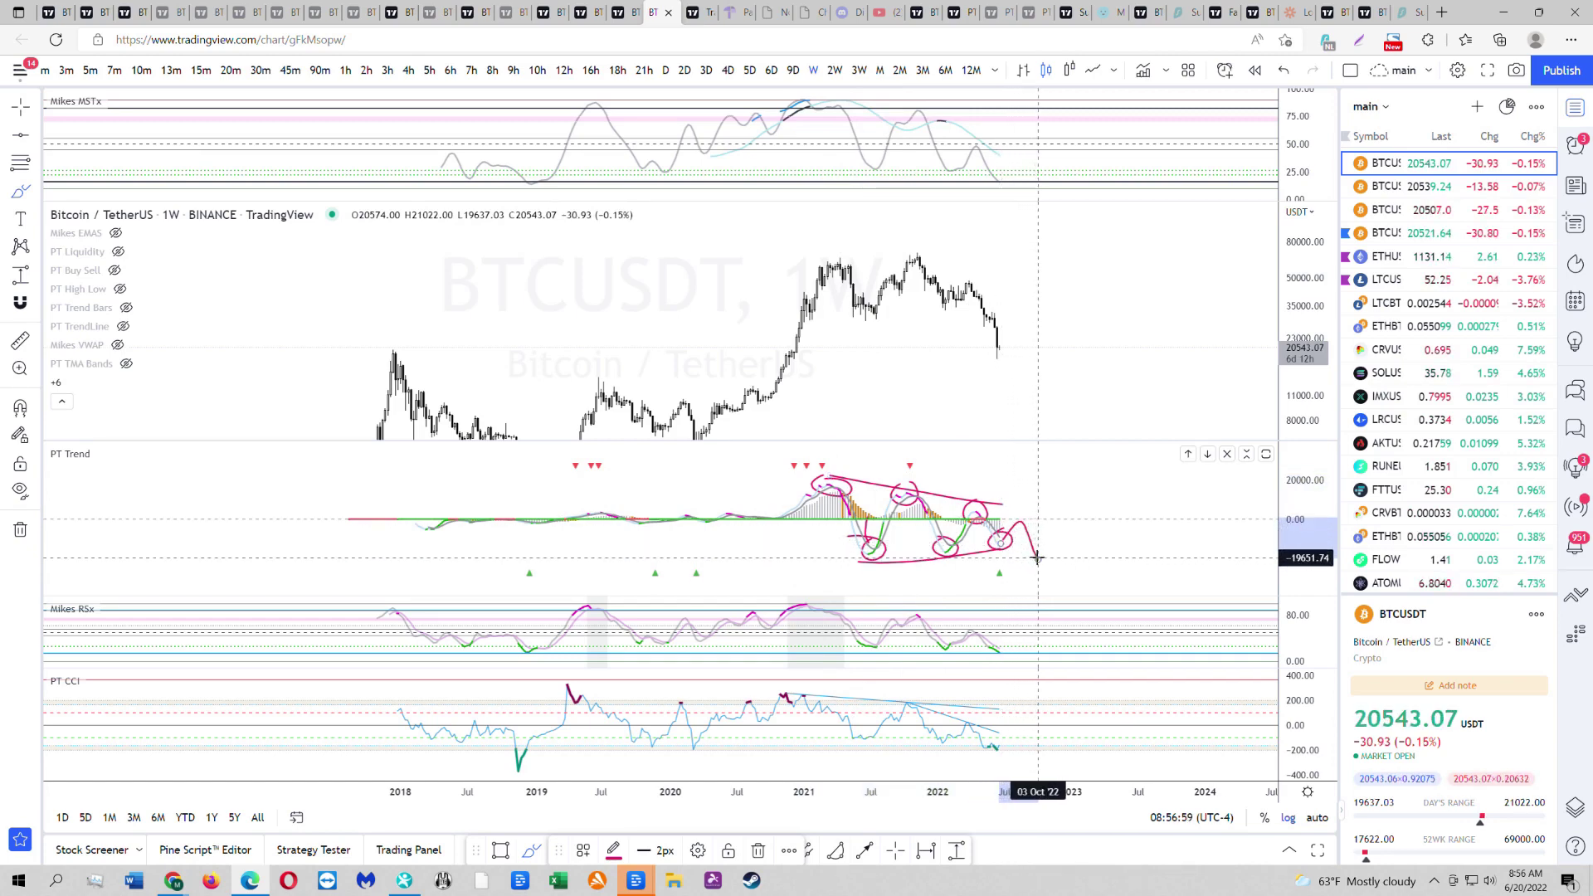
{"action": "left_click_drag", "start_coordinate": [1037, 557], "coordinate": [1038, 559]}
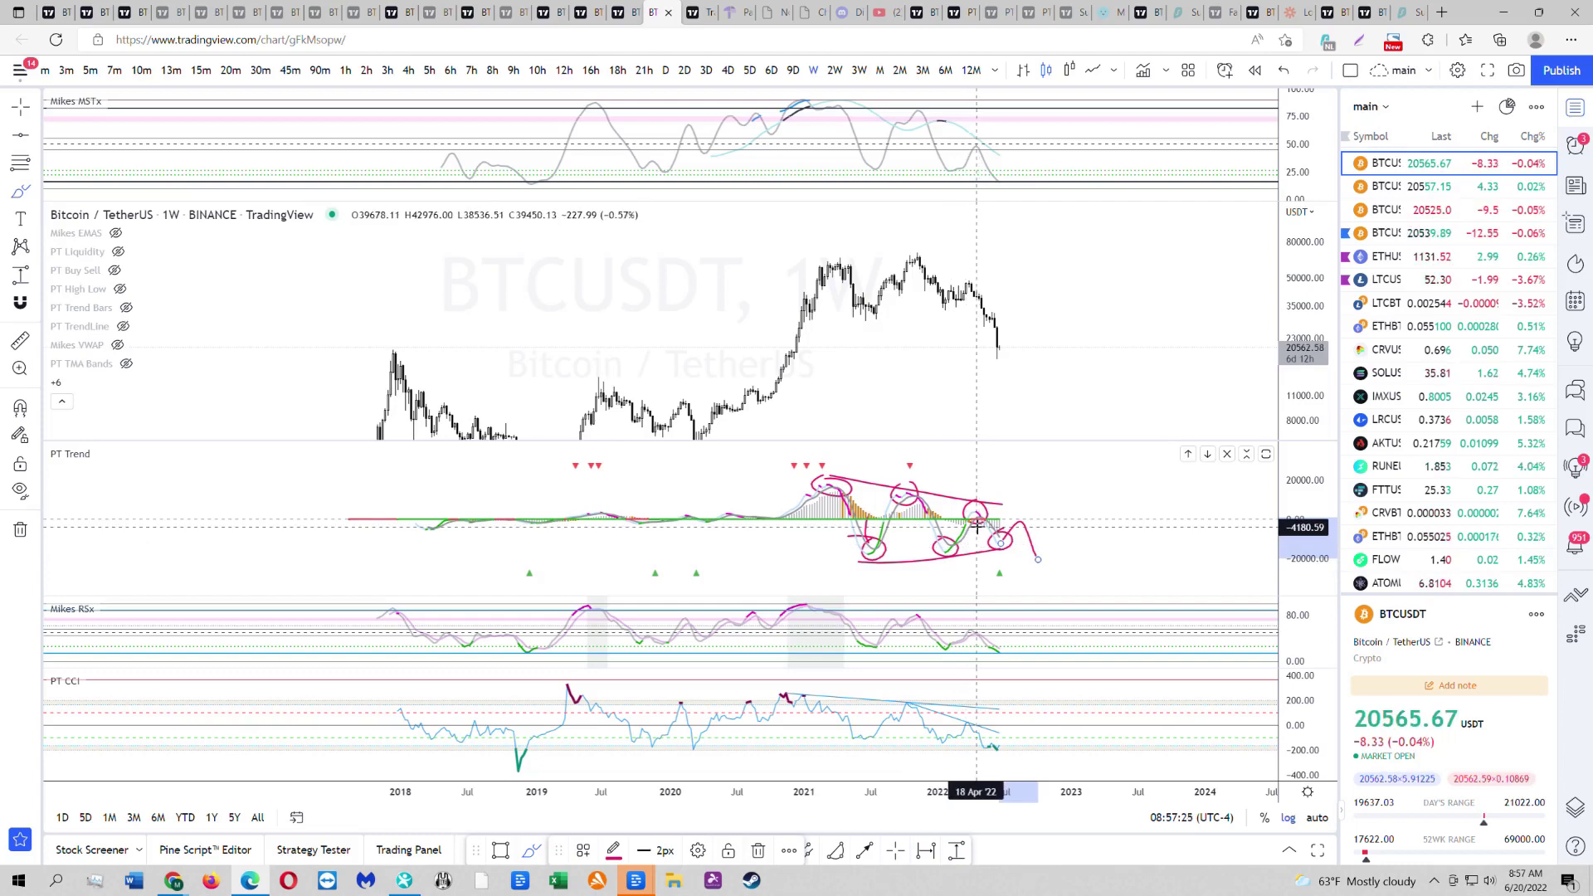
{"action": "scroll", "coordinate": [978, 525], "scroll_direction": "down", "scroll_amount": 1}
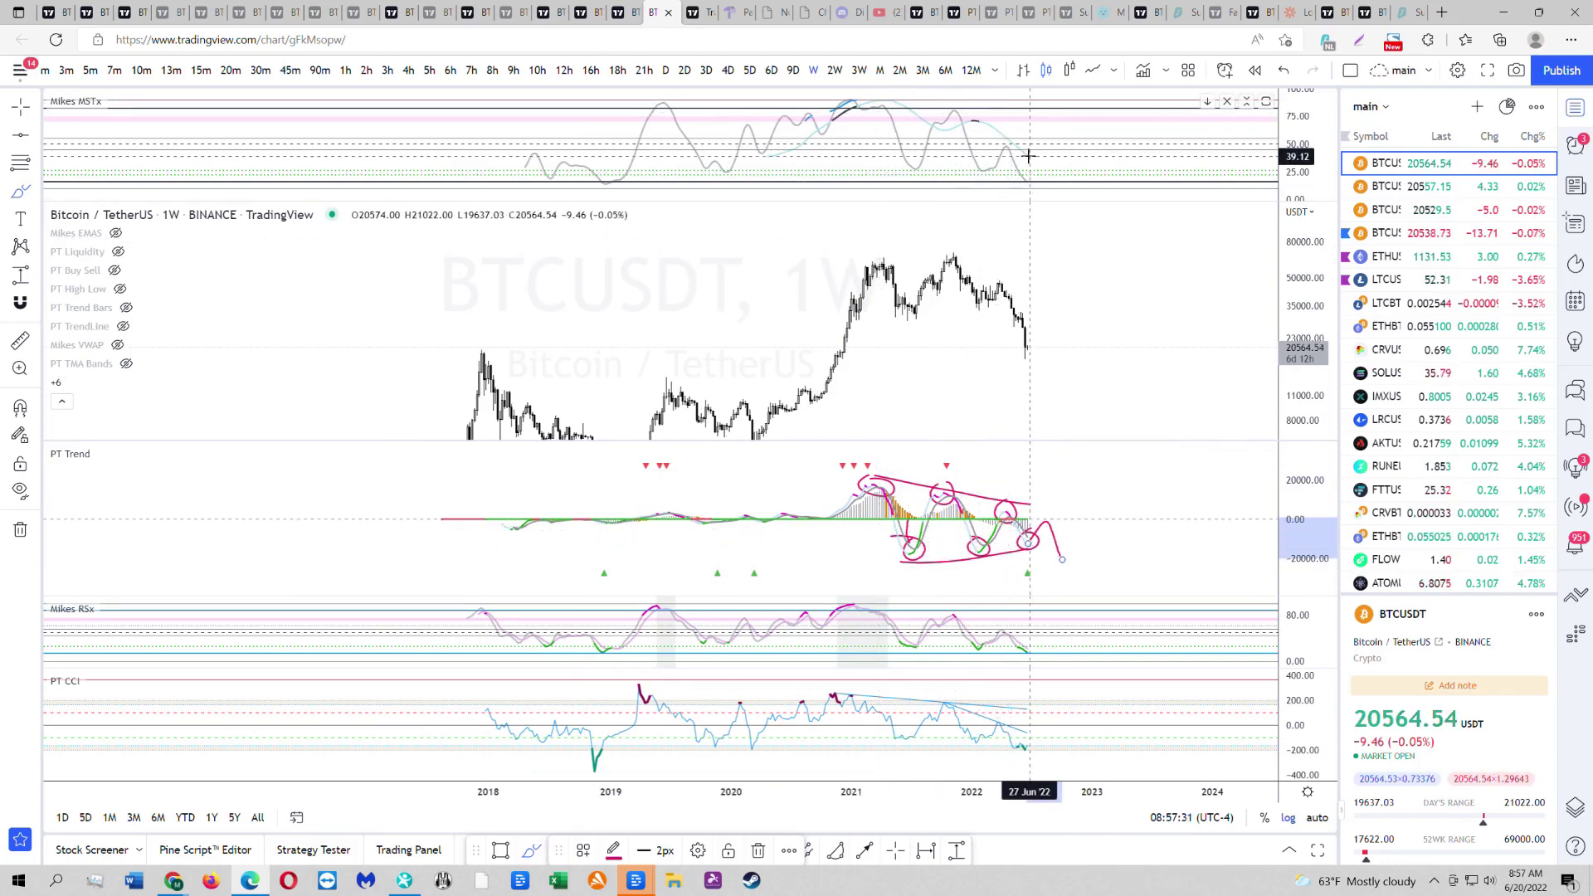
{"action": "left_click_drag", "start_coordinate": [1035, 158], "coordinate": [1049, 169]}
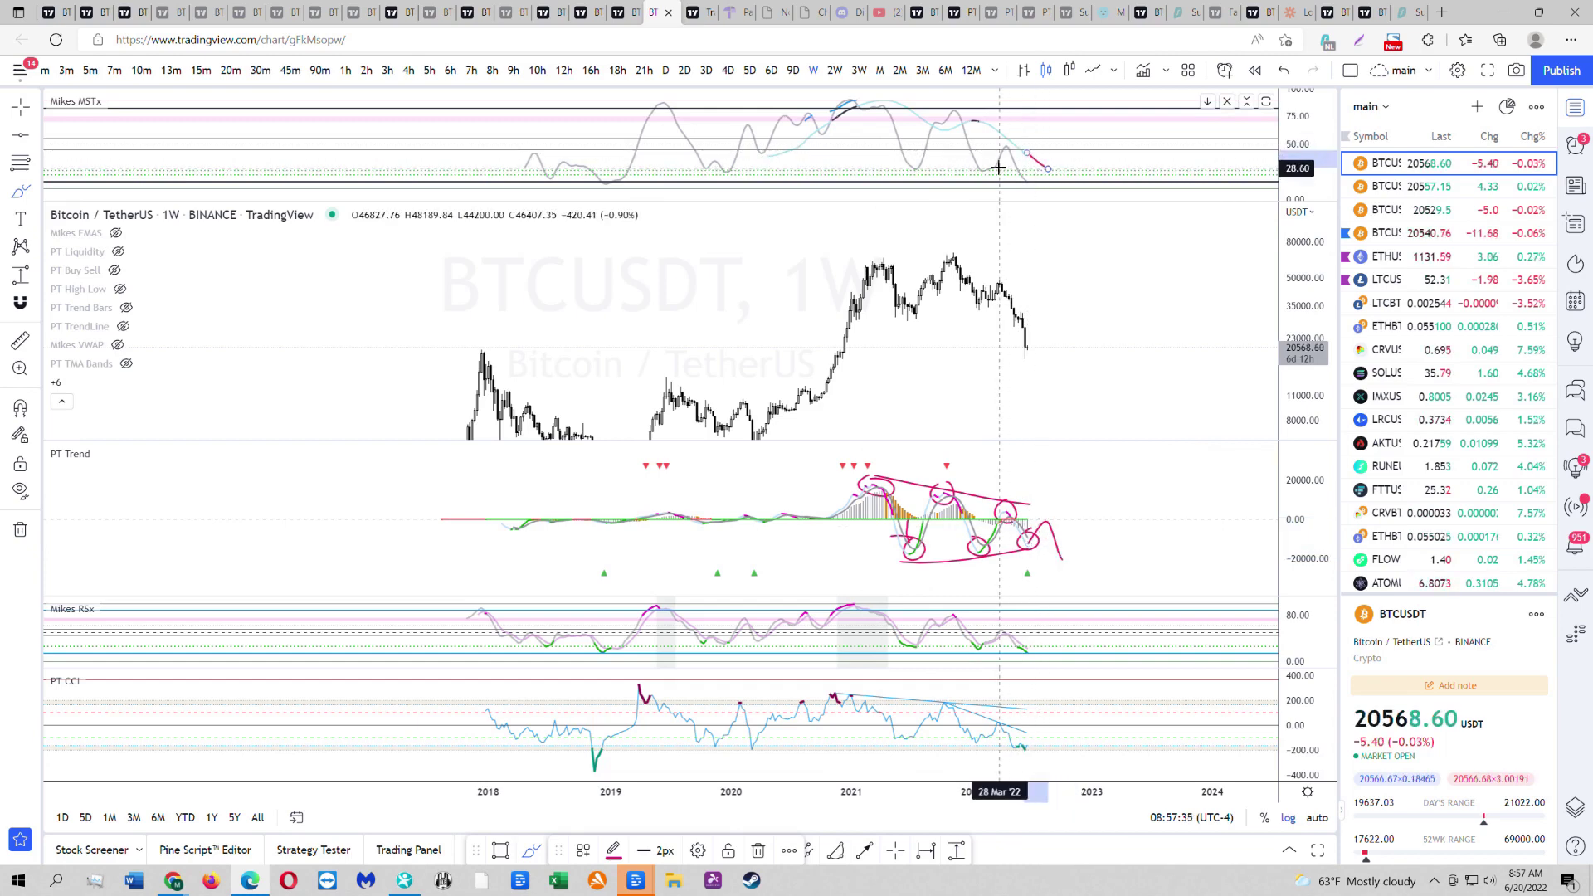
- Switch to the Bitstamp BTCUSD chart and circle the 2018 decline, 2019 rise and 2022 decline of the Mikes MSTx slow line
{"action": "left_click", "coordinate": [1388, 187]}
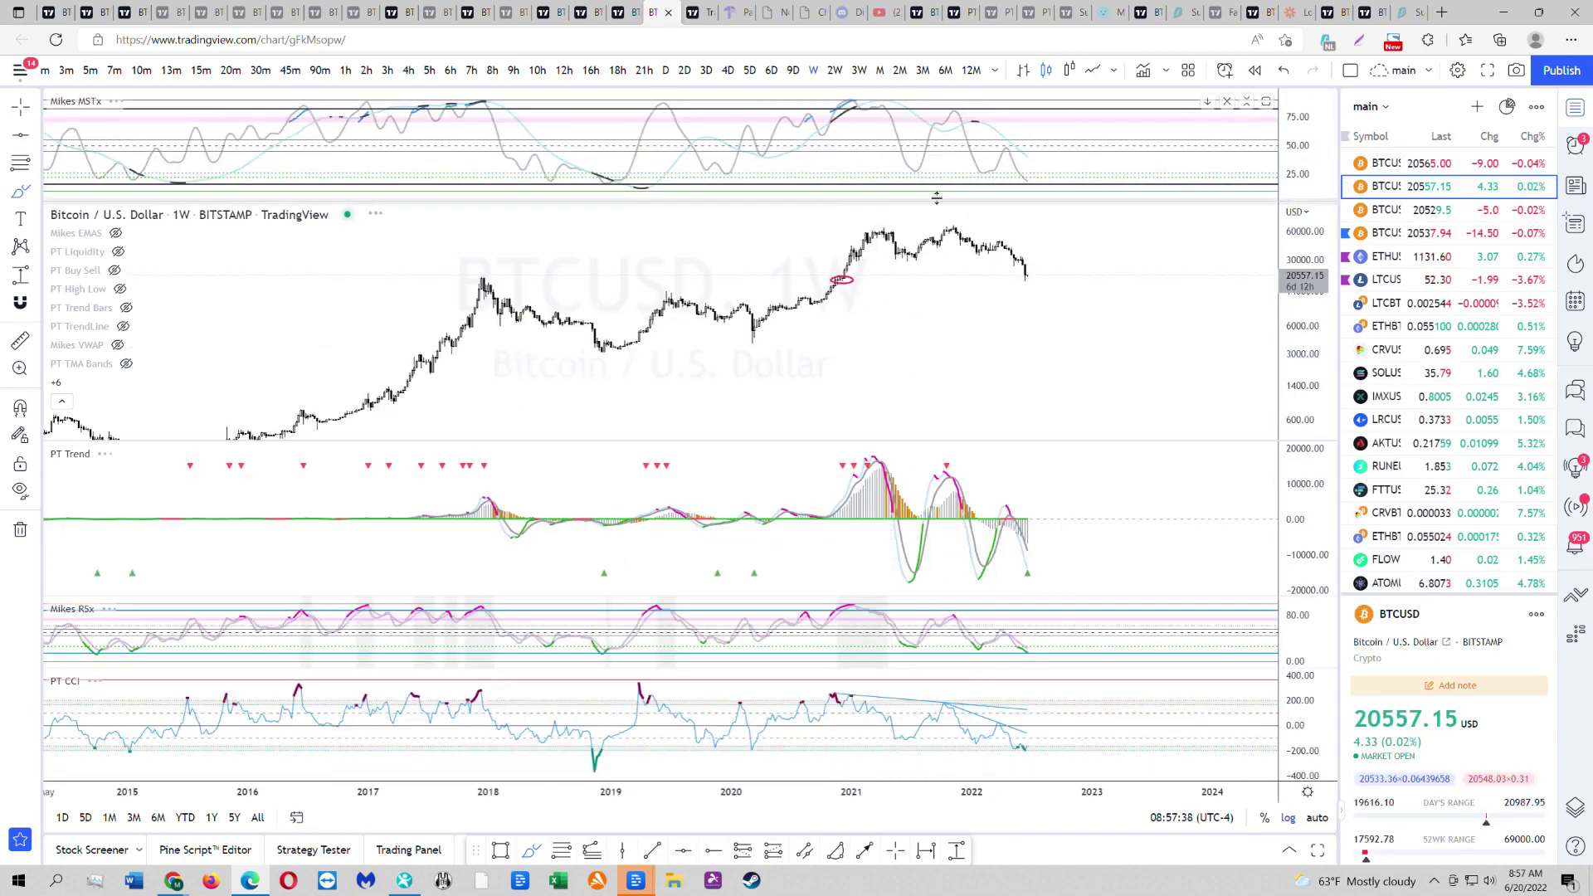
{"action": "mouse_move", "coordinate": [654, 186]}
{"action": "left_mouse_down"}
{"action": "mouse_move", "coordinate": [704, 133]}
{"action": "mouse_move", "coordinate": [658, 159]}
{"action": "mouse_move", "coordinate": [657, 185]}
{"action": "left_mouse_up"}
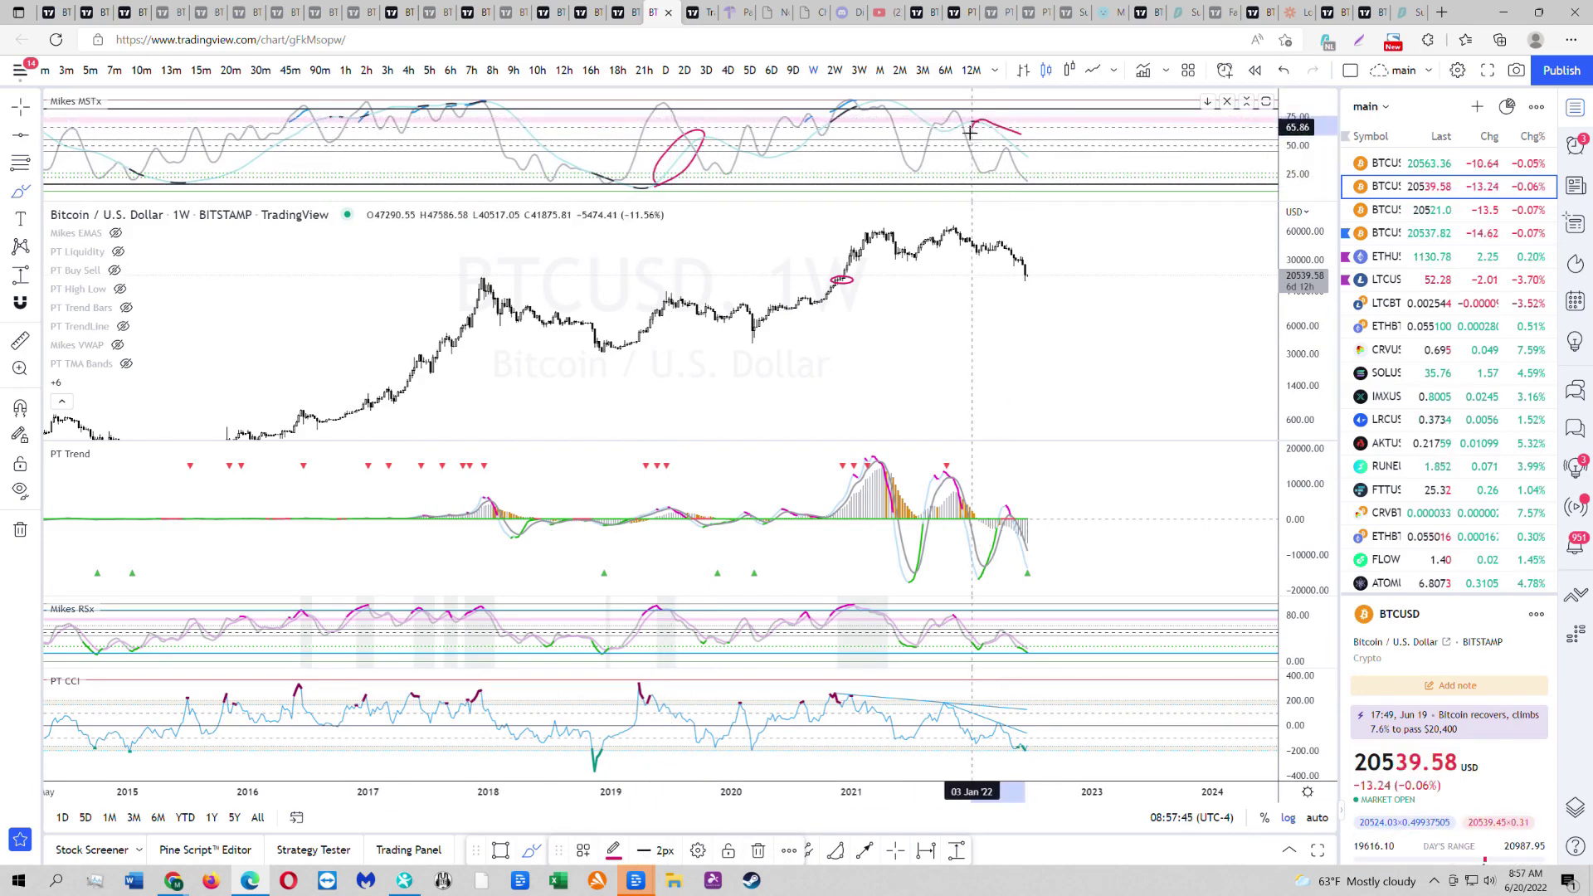
{"action": "mouse_move", "coordinate": [969, 133]}
{"action": "left_mouse_down"}
{"action": "mouse_move", "coordinate": [1047, 151]}
{"action": "mouse_move", "coordinate": [1018, 153]}
{"action": "left_mouse_up"}
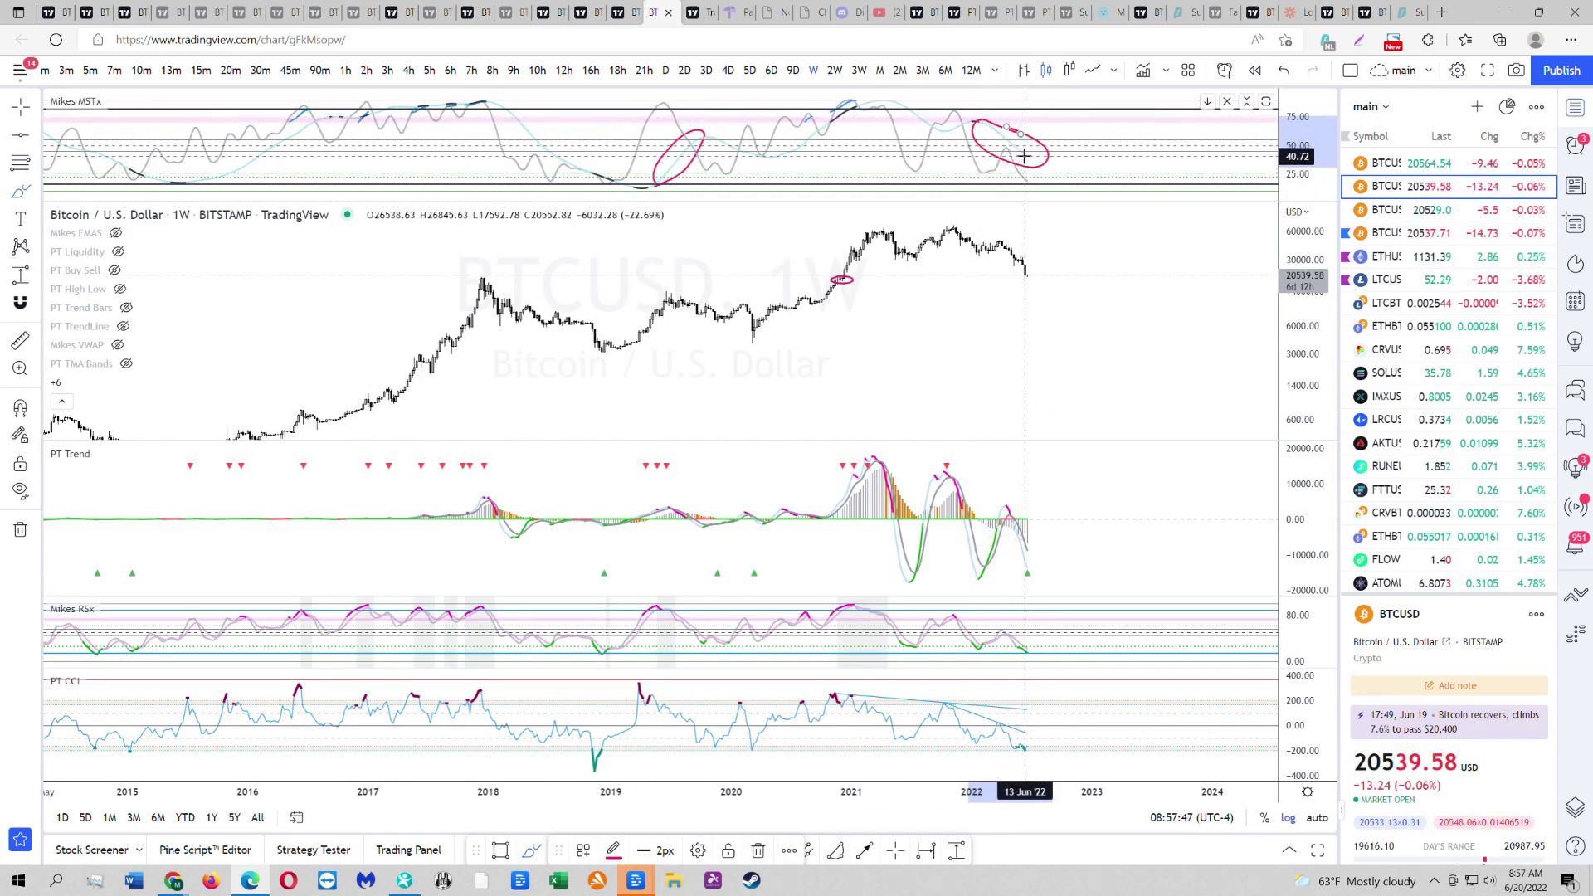
{"action": "mouse_move", "coordinate": [709, 131]}
{"action": "left_mouse_down"}
{"action": "mouse_move", "coordinate": [661, 182]}
{"action": "mouse_move", "coordinate": [695, 127]}
{"action": "left_mouse_up"}
{"action": "mouse_move", "coordinate": [1013, 128]}
{"action": "left_mouse_down"}
{"action": "mouse_move", "coordinate": [999, 122]}
{"action": "mouse_move", "coordinate": [1031, 173]}
{"action": "left_mouse_up"}
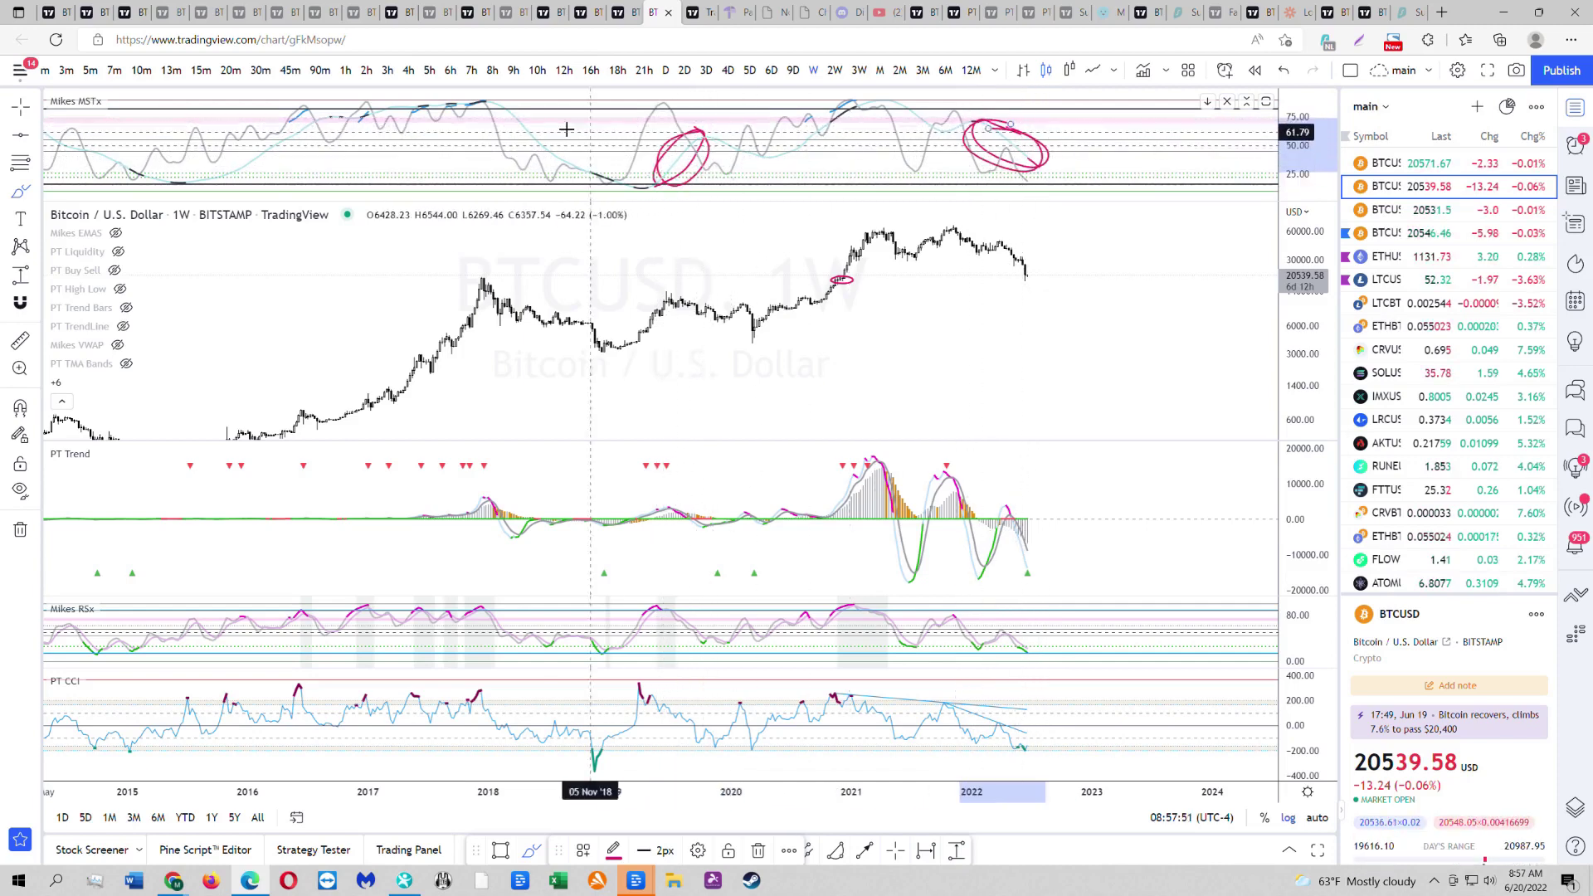
{"action": "left_click_drag", "start_coordinate": [512, 112], "coordinate": [559, 166]}
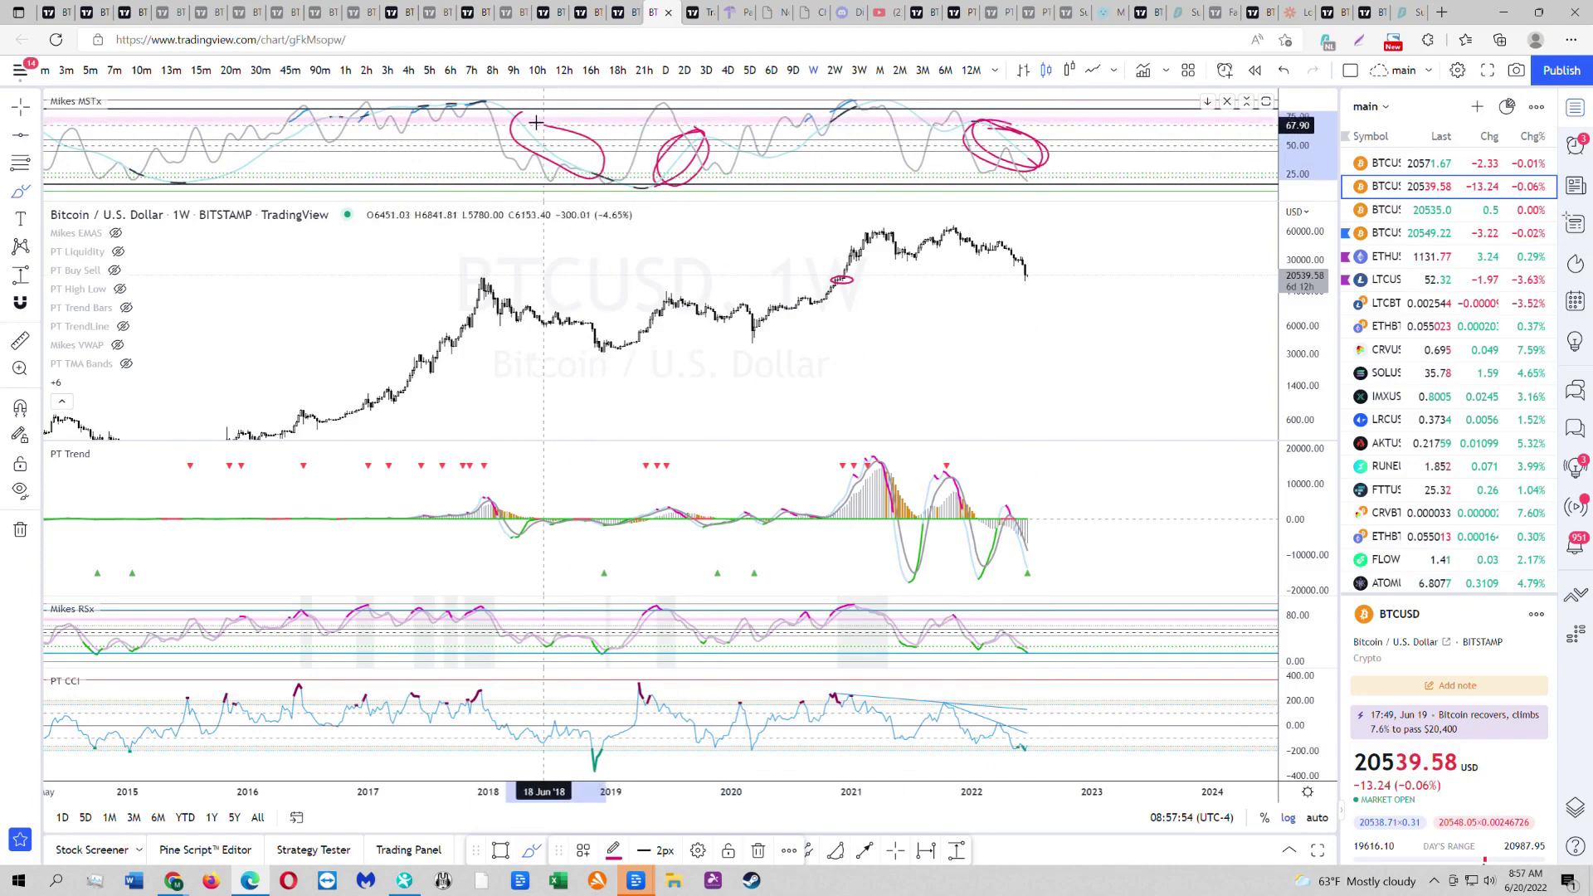
- On Mikes MSTx, circle the rise around early 2016, brush a projected upturn into 2023 and trace the curve from late 2014 into 2016
{"action": "scroll", "coordinate": [498, 142], "scroll_direction": "down", "scroll_amount": 3}
{"action": "mouse_move", "coordinate": [535, 146]}
{"action": "left_mouse_down"}
{"action": "mouse_move", "coordinate": [507, 177]}
{"action": "mouse_move", "coordinate": [524, 147]}
{"action": "left_mouse_up"}
{"action": "left_click_drag", "start_coordinate": [1305, 295], "coordinate": [1305, 346]}
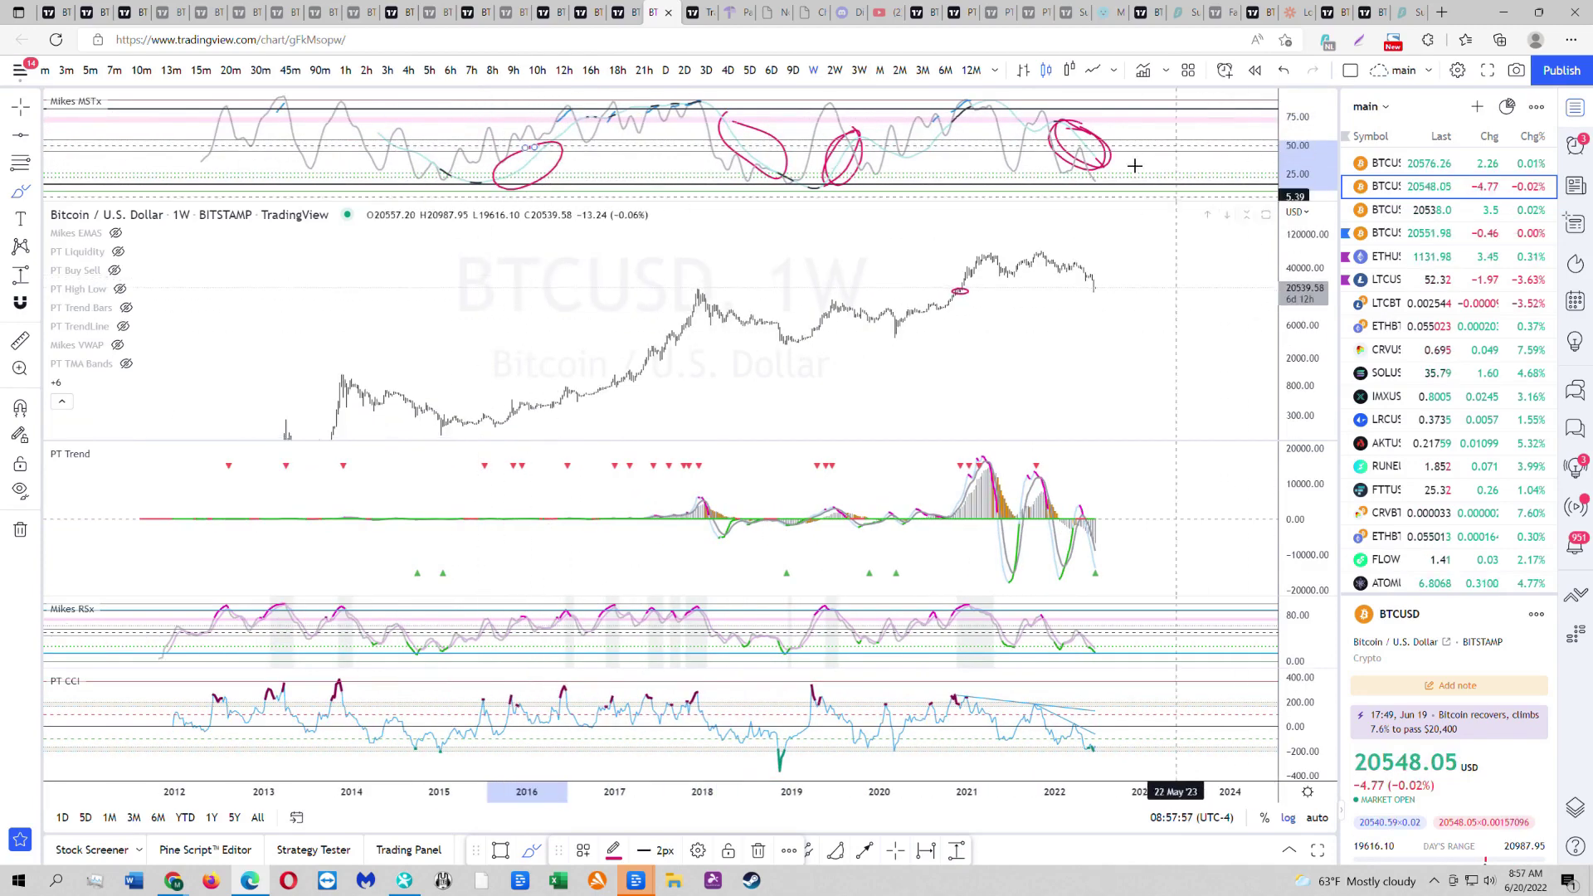
{"action": "left_click_drag", "start_coordinate": [1093, 155], "coordinate": [1162, 141]}
{"action": "mouse_move", "coordinate": [402, 136]}
{"action": "left_mouse_down"}
{"action": "mouse_move", "coordinate": [462, 176]}
{"action": "mouse_move", "coordinate": [534, 154]}
{"action": "mouse_move", "coordinate": [558, 165]}
{"action": "left_mouse_up"}
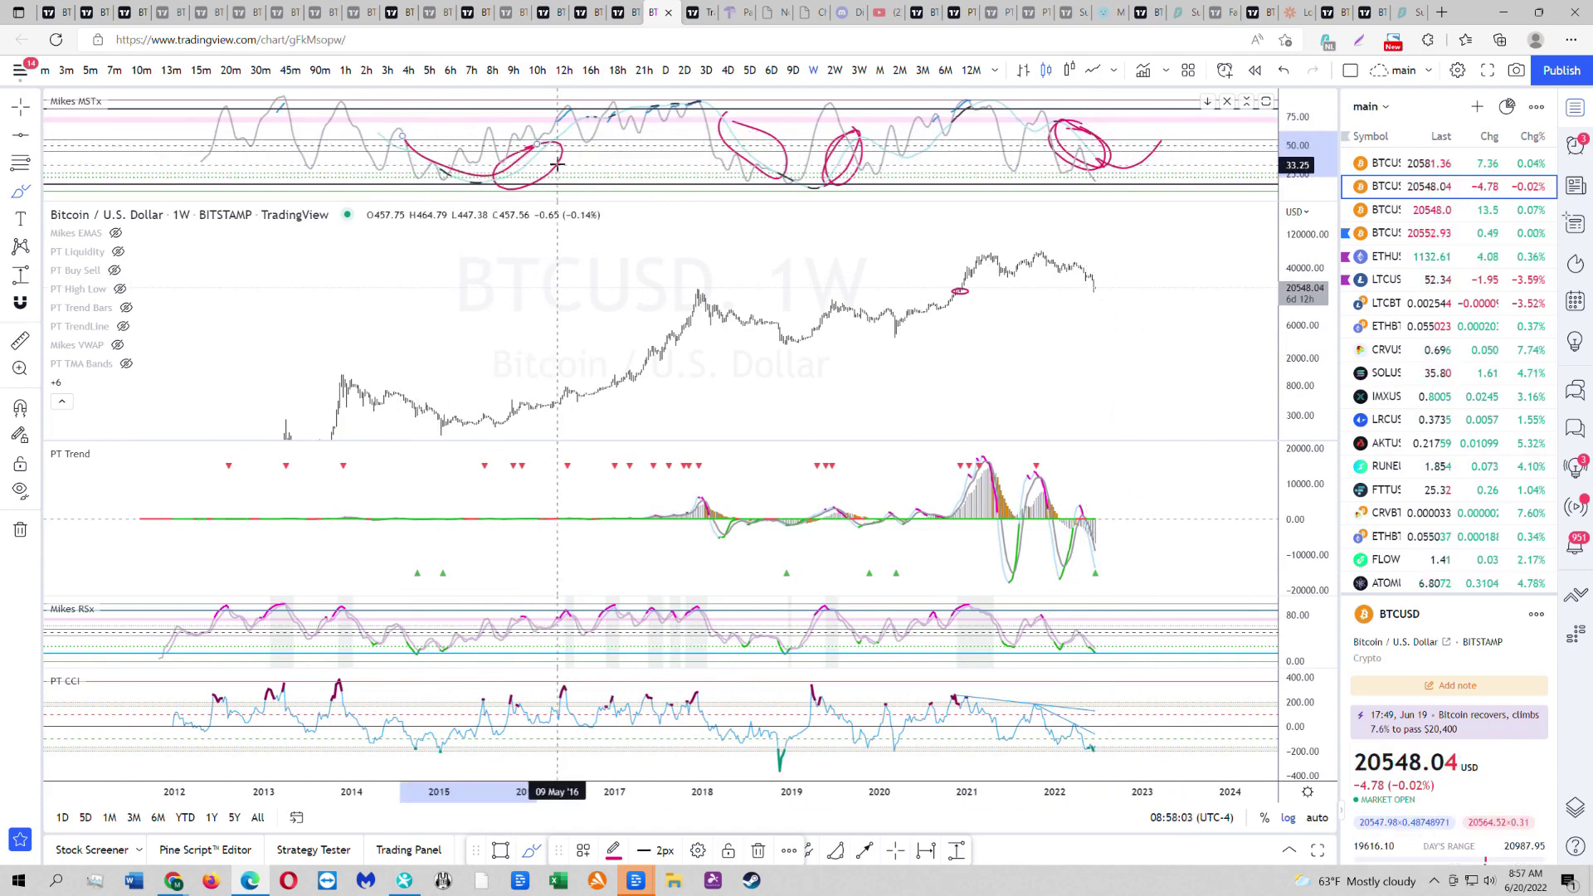